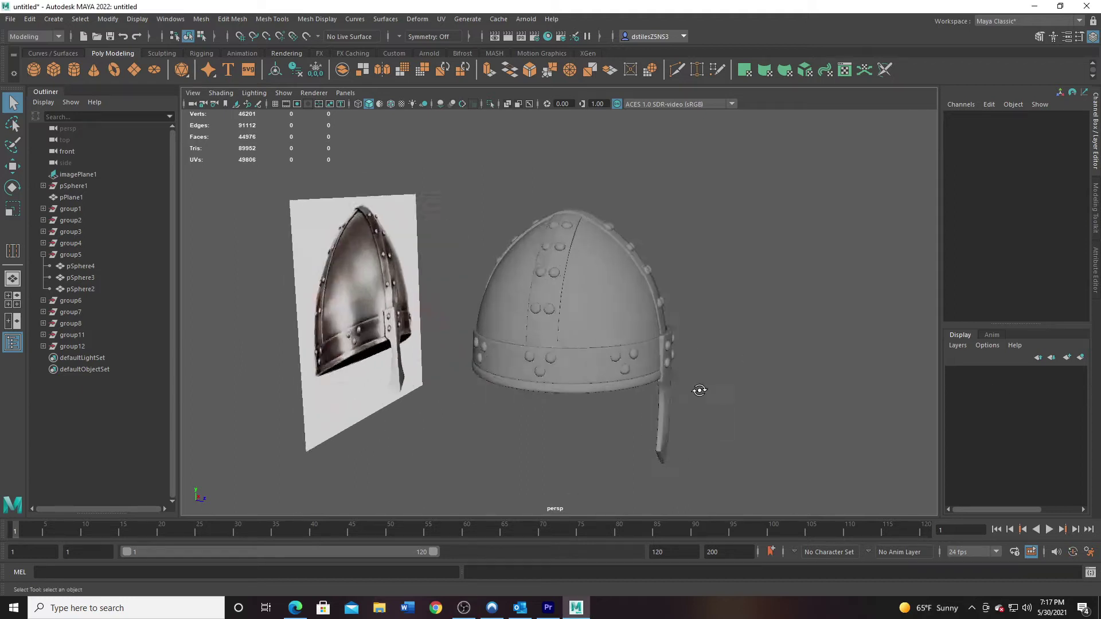
Delete the construction history of the helmet dome.
{"action": "left_click", "coordinate": [484, 291]}
{"action": "right_click_drag", "start_coordinate": [484, 291], "coordinate": [585, 271], "text": "alt"}
{"action": "left_click_drag", "start_coordinate": [585, 270], "coordinate": [603, 304], "text": "alt"}
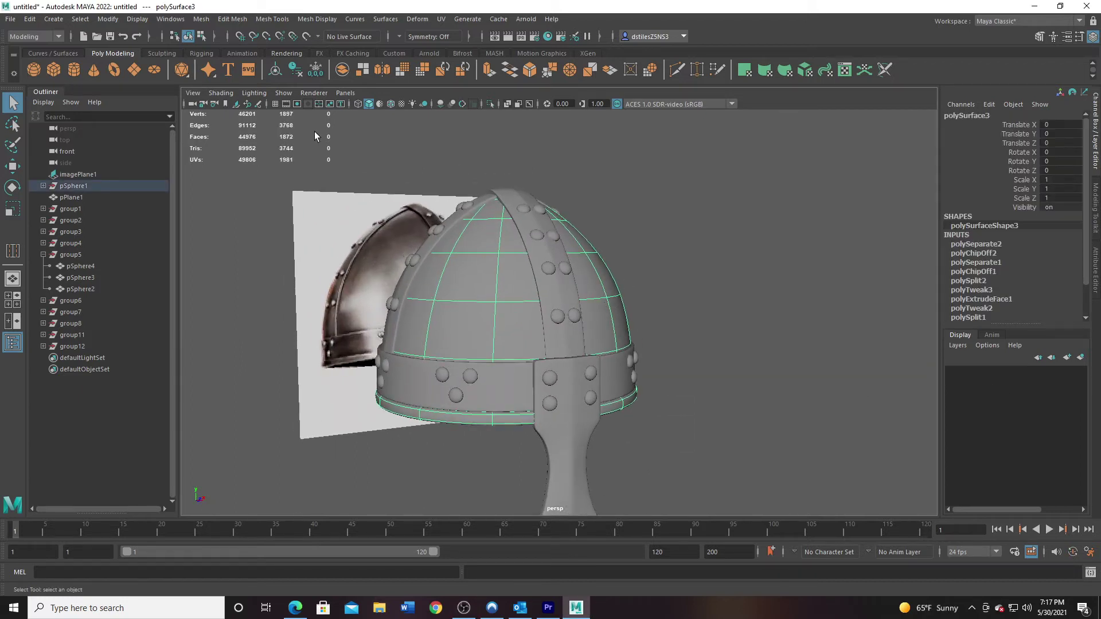
{"action": "left_click", "coordinate": [30, 19]}
{"action": "mouse_move", "coordinate": [72, 167]}
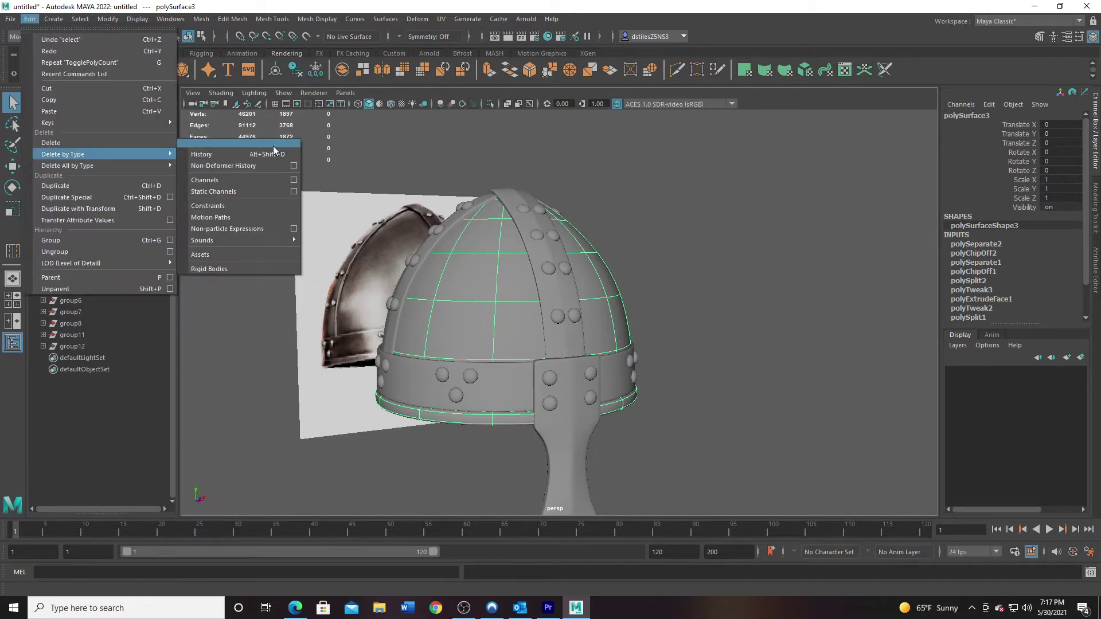
{"action": "left_click", "coordinate": [266, 147]}
Bring up the UV Editor for the dome and unfold its whole UV shell.
{"action": "right_click_drag", "start_coordinate": [401, 310], "coordinate": [419, 137], "text": "alt"}
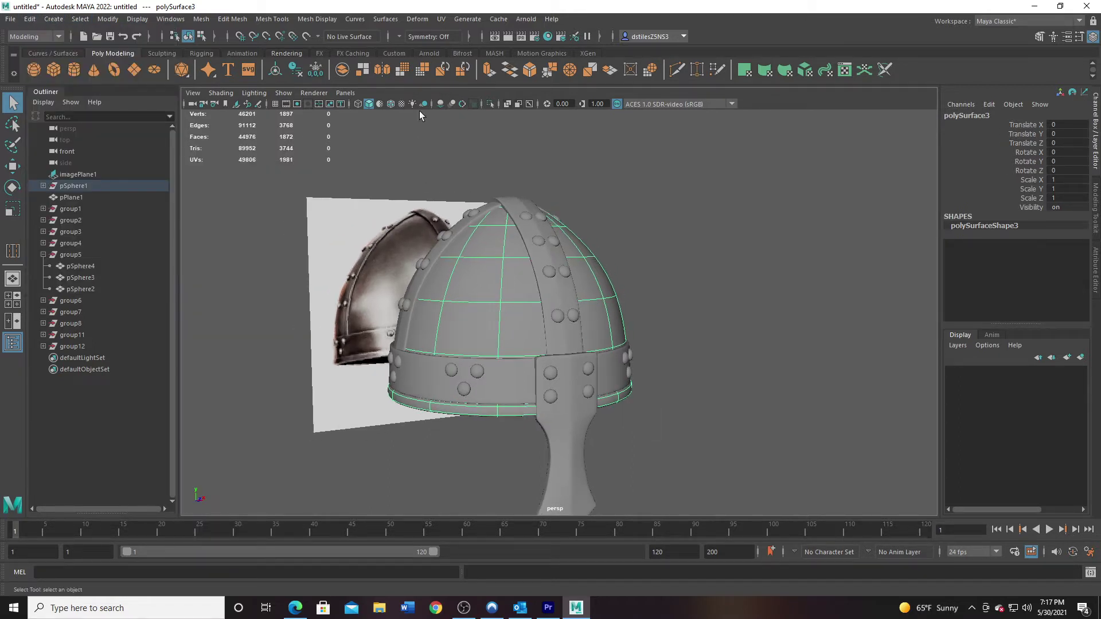
{"action": "left_click", "coordinate": [441, 19]}
{"action": "left_click", "coordinate": [458, 34]}
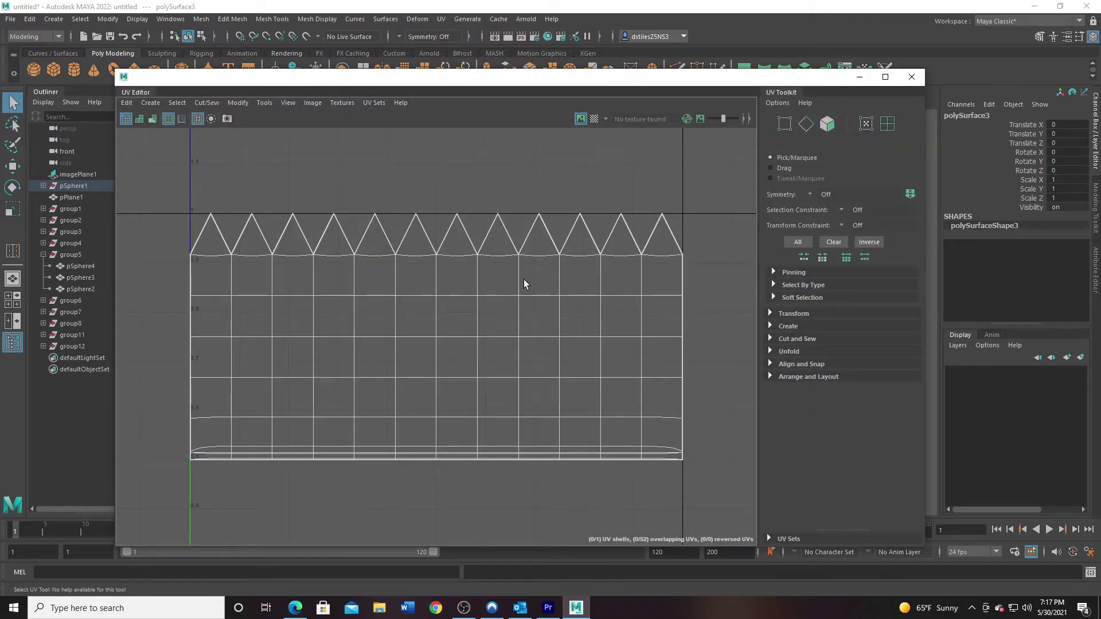
{"action": "scroll", "coordinate": [596, 337], "scroll_direction": "down", "scroll_amount": 3}
{"action": "right_click_drag", "start_coordinate": [504, 300], "coordinate": [501, 322]}
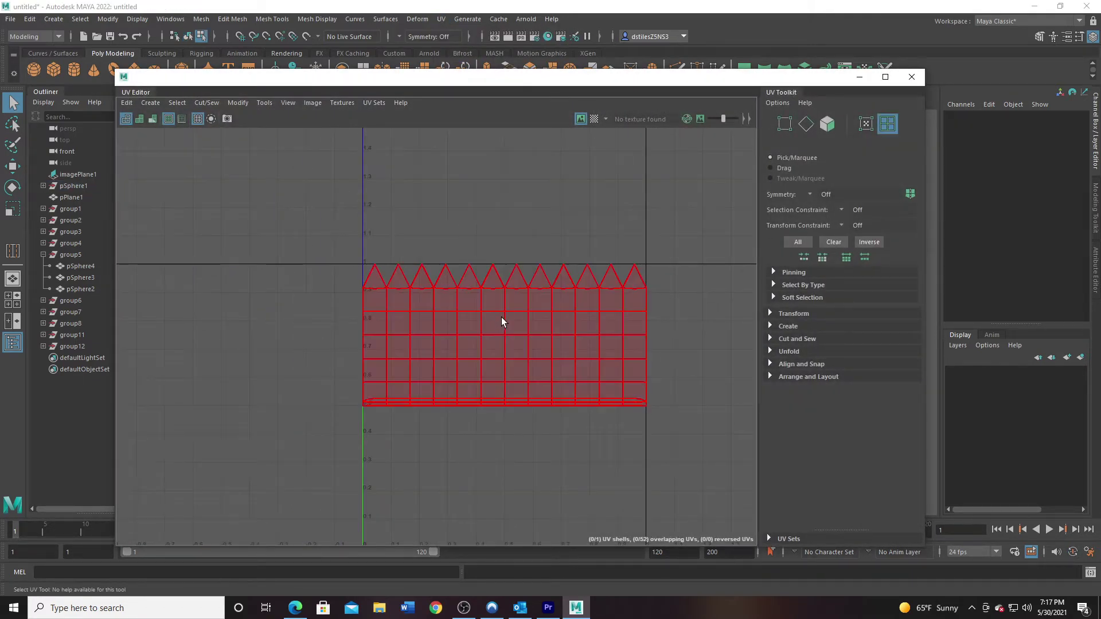
{"action": "left_click", "coordinate": [501, 321]}
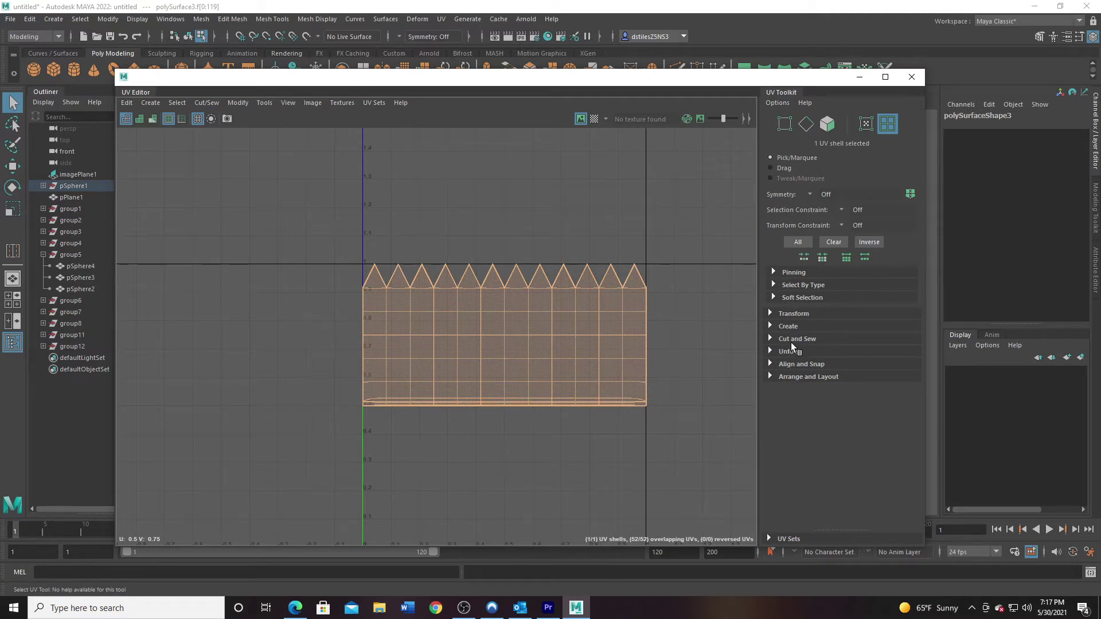
{"action": "left_click", "coordinate": [769, 352]}
{"action": "left_click", "coordinate": [793, 380]}
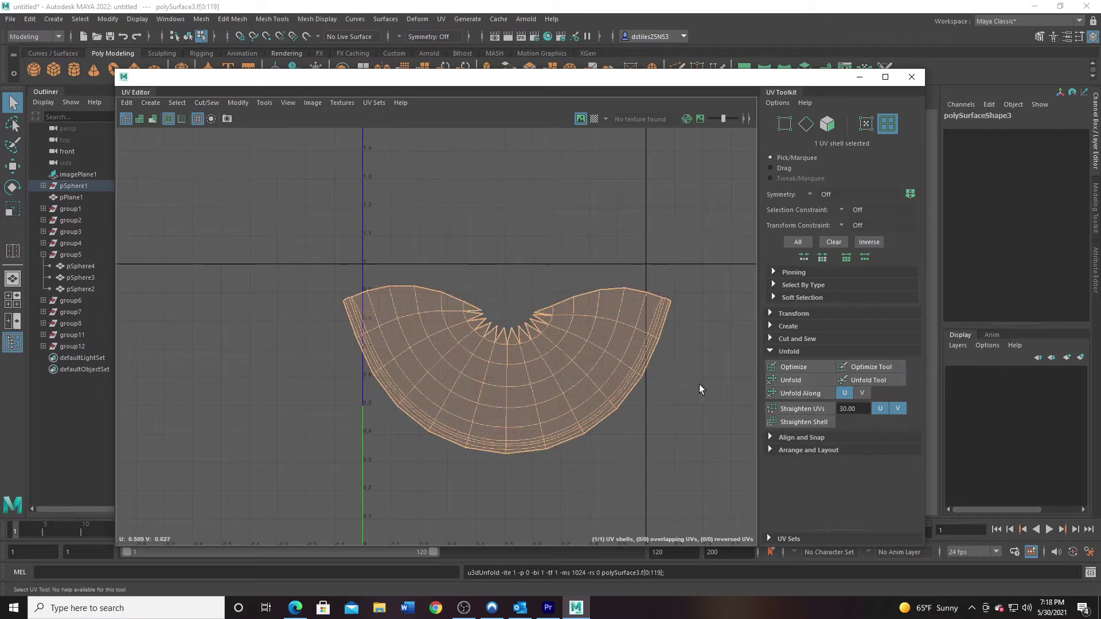
Select the matching open seam edges of the unfolded dome shell and stitch them together.
{"action": "scroll", "coordinate": [627, 367], "scroll_direction": "down", "scroll_amount": 2}
{"action": "left_click_drag", "start_coordinate": [451, 85], "coordinate": [813, 112]}
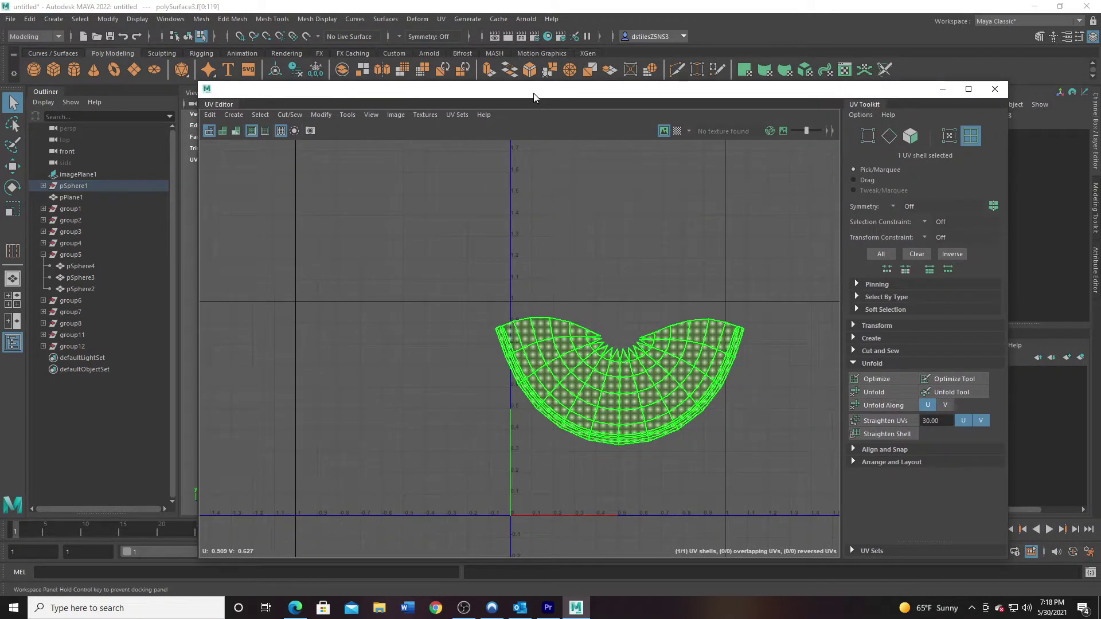
{"action": "right_click_drag", "start_coordinate": [683, 340], "coordinate": [681, 307]}
{"action": "right_click_drag", "start_coordinate": [457, 323], "coordinate": [751, 433], "text": "alt"}
{"action": "left_click", "coordinate": [540, 341]}
{"action": "middle_click_drag", "start_coordinate": [595, 330], "coordinate": [364, 332], "text": "alt"}
{"action": "left_click", "coordinate": [597, 357]}
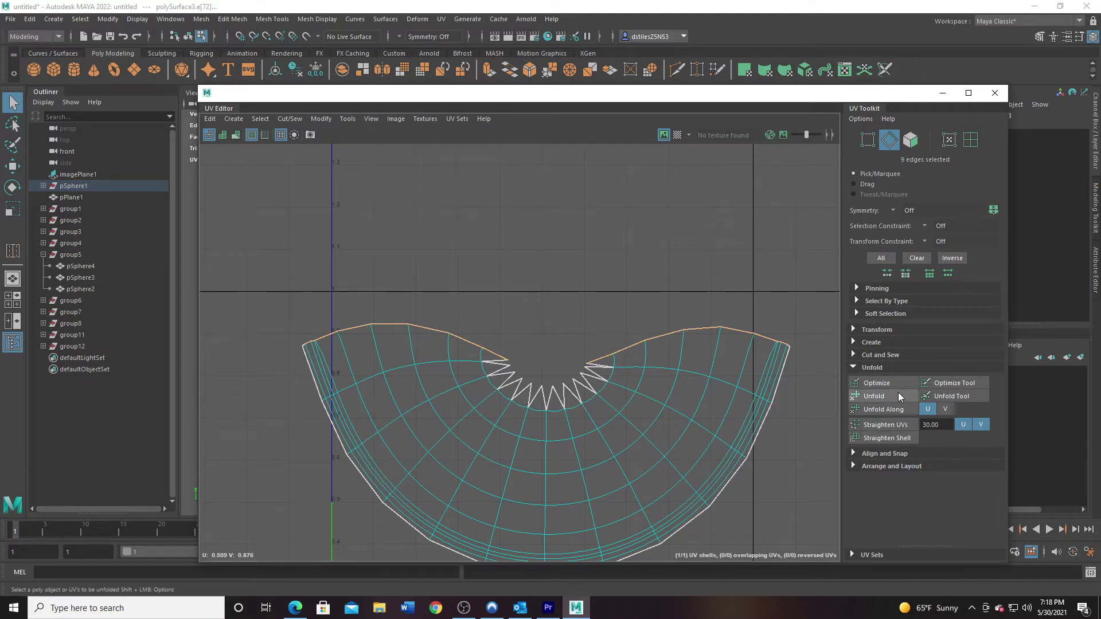
{"action": "left_click", "coordinate": [880, 355]}
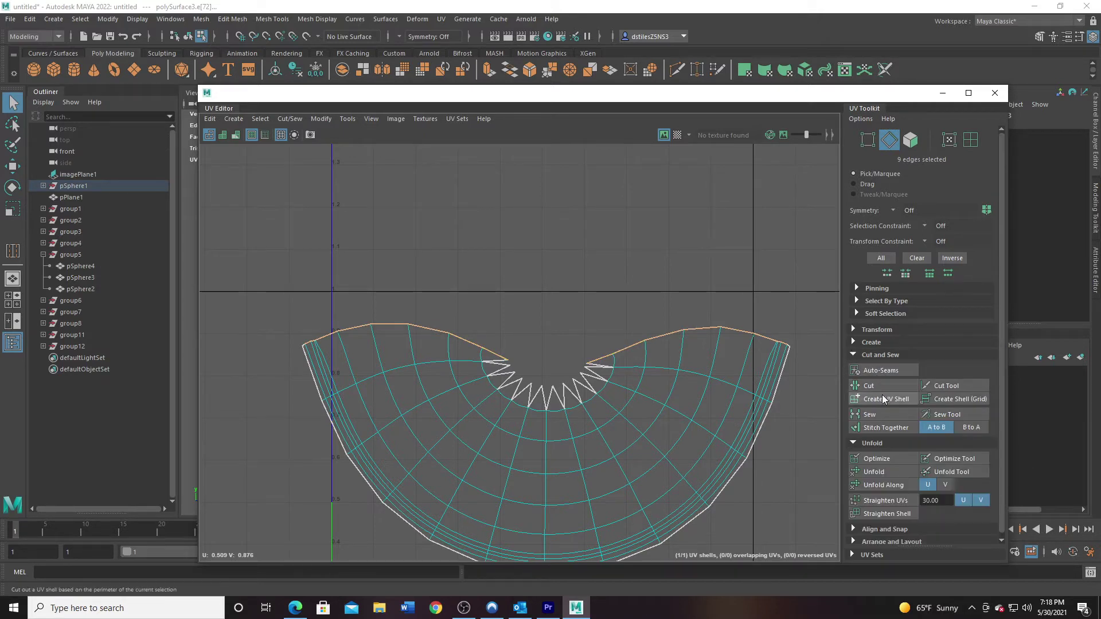
{"action": "left_click", "coordinate": [881, 430]}
Unfold the dome's UV shell with its seam stitched.
{"action": "right_click_drag", "start_coordinate": [611, 388], "coordinate": [563, 347]}
{"action": "left_click", "coordinate": [563, 346]}
{"action": "left_click", "coordinate": [874, 472]}
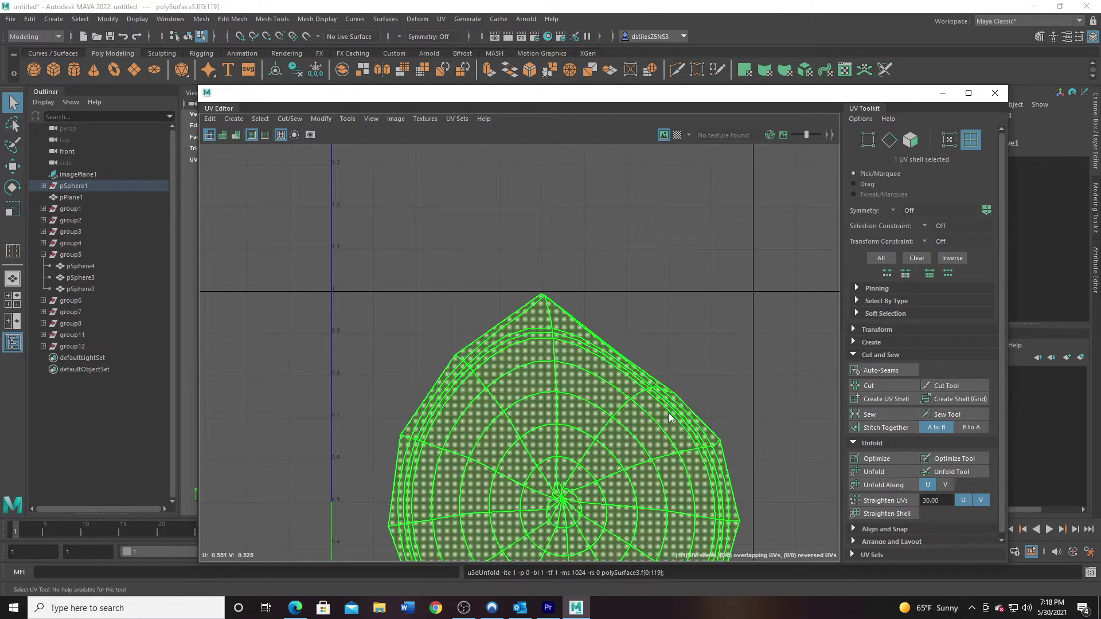
Sew the remaining split border edge at the pointed corner of the dome's UV shell.
{"action": "scroll", "coordinate": [428, 327], "scroll_direction": "down", "scroll_amount": 2}
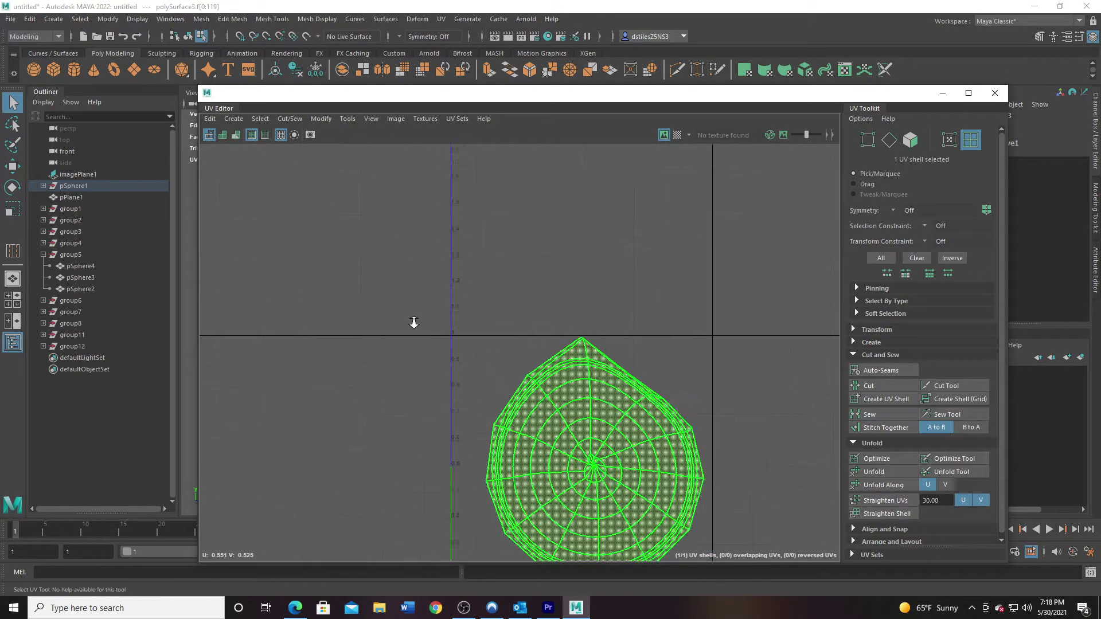
{"action": "scroll", "coordinate": [668, 406], "scroll_direction": "up", "scroll_amount": 5}
{"action": "middle_click_drag", "start_coordinate": [634, 181], "coordinate": [520, 404], "text": "alt"}
{"action": "right_click_drag", "start_coordinate": [520, 404], "coordinate": [576, 373], "text": "alt"}
{"action": "key", "text": "F10"}
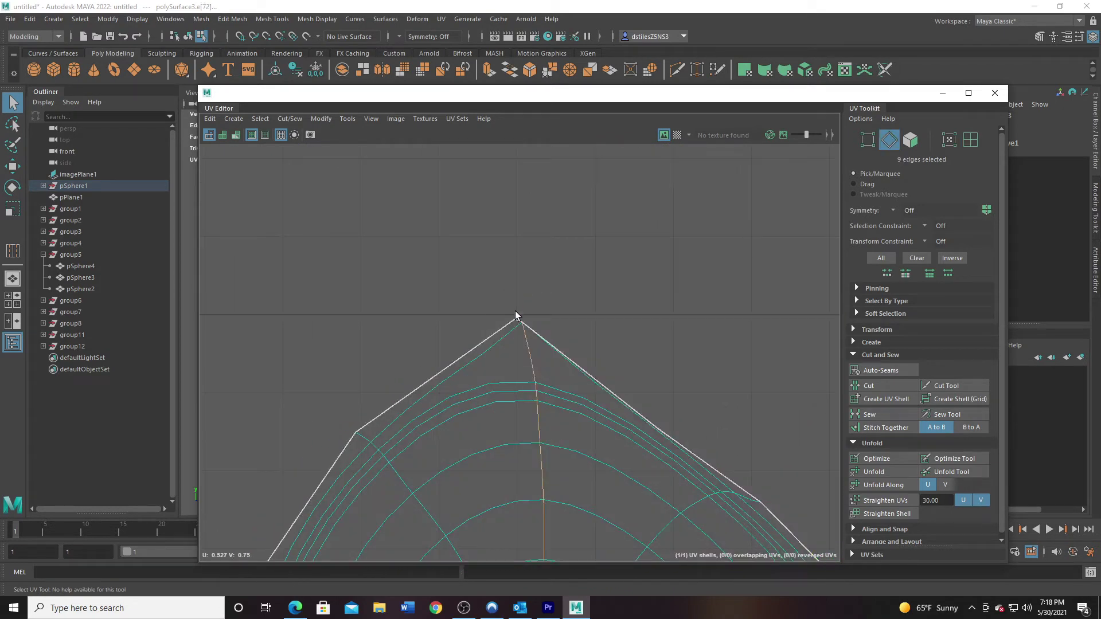
{"action": "left_click", "coordinate": [591, 376]}
{"action": "right_click_drag", "start_coordinate": [762, 472], "coordinate": [499, 350], "text": "alt"}
{"action": "middle_click_drag", "start_coordinate": [498, 350], "coordinate": [641, 301], "text": "alt"}
{"action": "scroll", "coordinate": [511, 272], "scroll_direction": "up", "scroll_amount": 3}
{"action": "middle_click_drag", "start_coordinate": [767, 293], "coordinate": [541, 276], "text": "alt"}
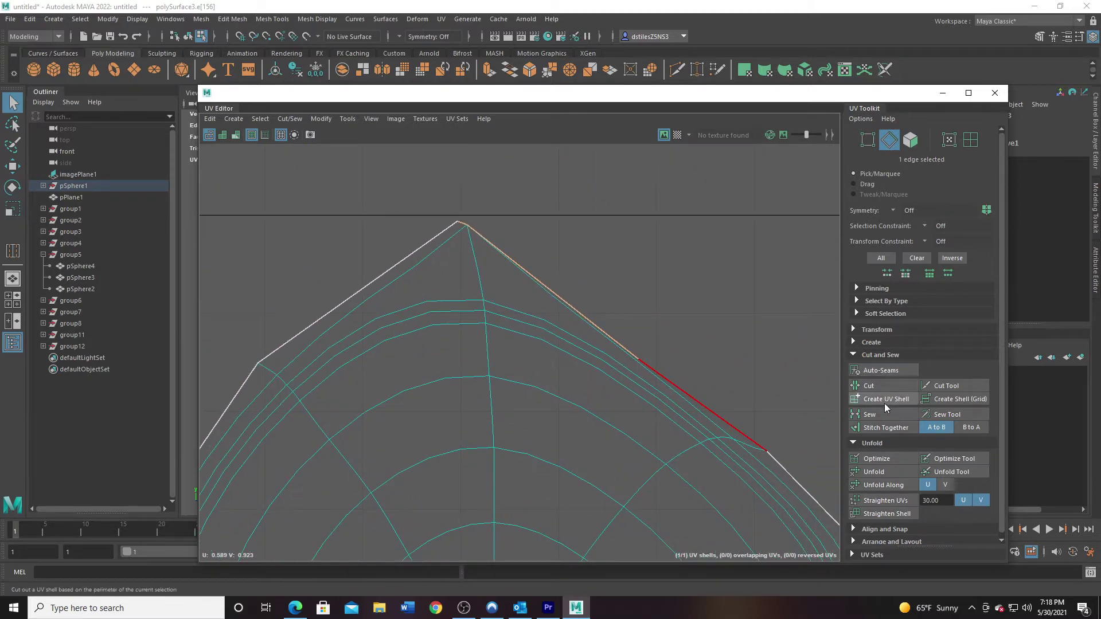
{"action": "left_click", "coordinate": [875, 415]}
Unfold the dome's UV shell again after closing its last split edge.
{"action": "right_click_drag", "start_coordinate": [556, 379], "coordinate": [501, 351]}
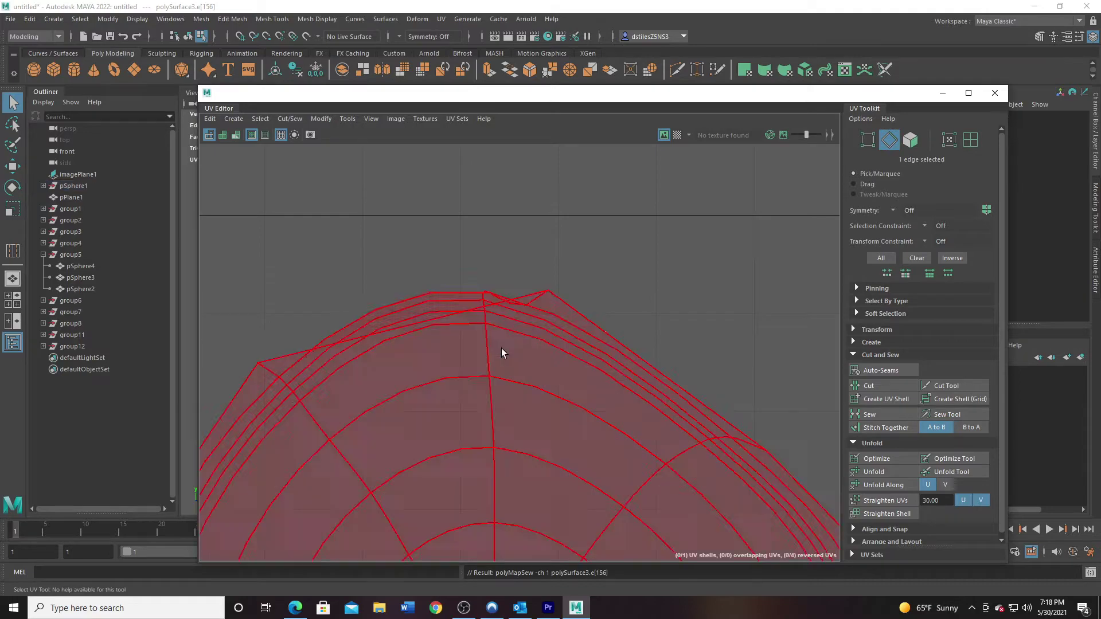
{"action": "left_click", "coordinate": [501, 351]}
{"action": "left_click", "coordinate": [883, 476]}
{"action": "right_click_drag", "start_coordinate": [597, 450], "coordinate": [287, 367], "text": "alt"}
{"action": "middle_click_drag", "start_coordinate": [527, 557], "coordinate": [484, 297], "text": "alt"}
{"action": "right_click_drag", "start_coordinate": [623, 377], "coordinate": [553, 309], "text": "alt"}
{"action": "middle_click_drag", "start_coordinate": [553, 310], "coordinate": [556, 351], "text": "alt"}
{"action": "right_click_drag", "start_coordinate": [494, 363], "coordinate": [530, 414], "text": "alt"}
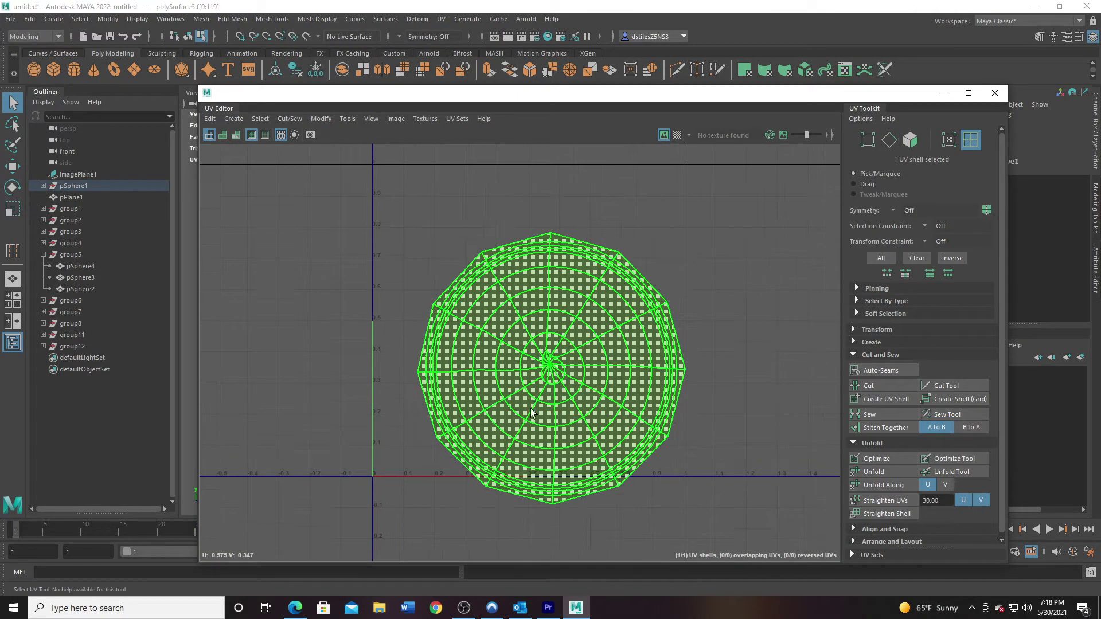
Scale the dome's circular UV shell uniformly in the UV Editor.
{"action": "key", "text": "r"}
{"action": "left_click_drag", "start_coordinate": [557, 372], "coordinate": [597, 379]}
{"action": "key", "text": "w"}
Move the UV Editor out of the way, return to object mode and select the helmet's lower rim band.
{"action": "left_click_drag", "start_coordinate": [608, 97], "coordinate": [1100, 132]}
{"action": "right_click_drag", "start_coordinate": [462, 296], "coordinate": [516, 336], "text": "alt"}
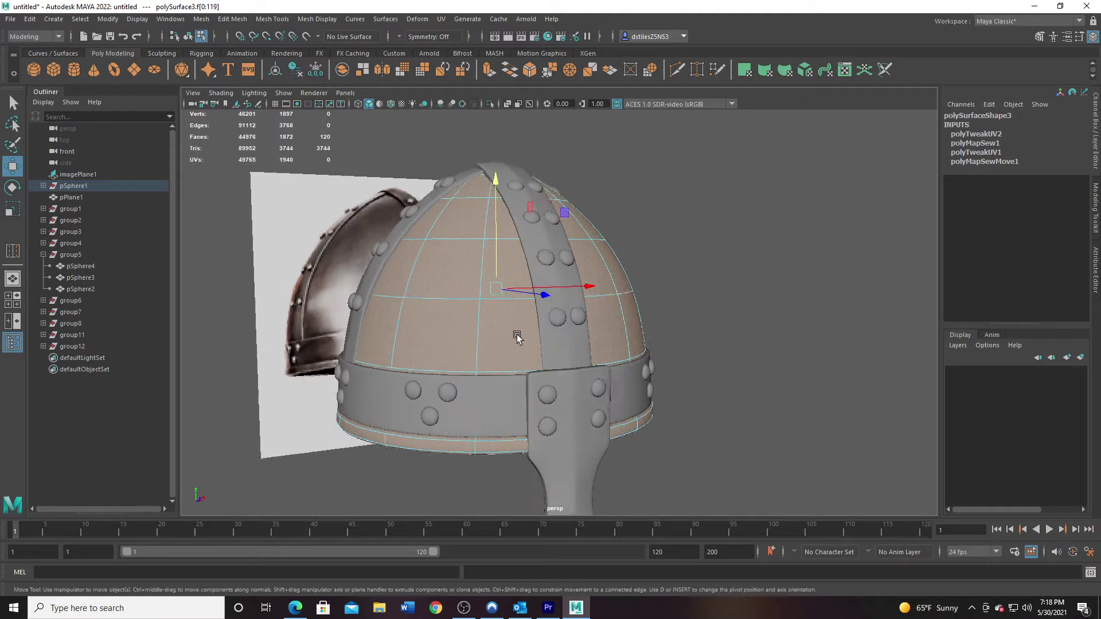
{"action": "left_click_drag", "start_coordinate": [516, 337], "coordinate": [592, 337], "text": "alt"}
{"action": "middle_click_drag", "start_coordinate": [592, 337], "coordinate": [491, 339], "text": "alt"}
{"action": "left_click_drag", "start_coordinate": [491, 338], "coordinate": [464, 351], "text": "alt"}
{"action": "key", "text": "F8"}
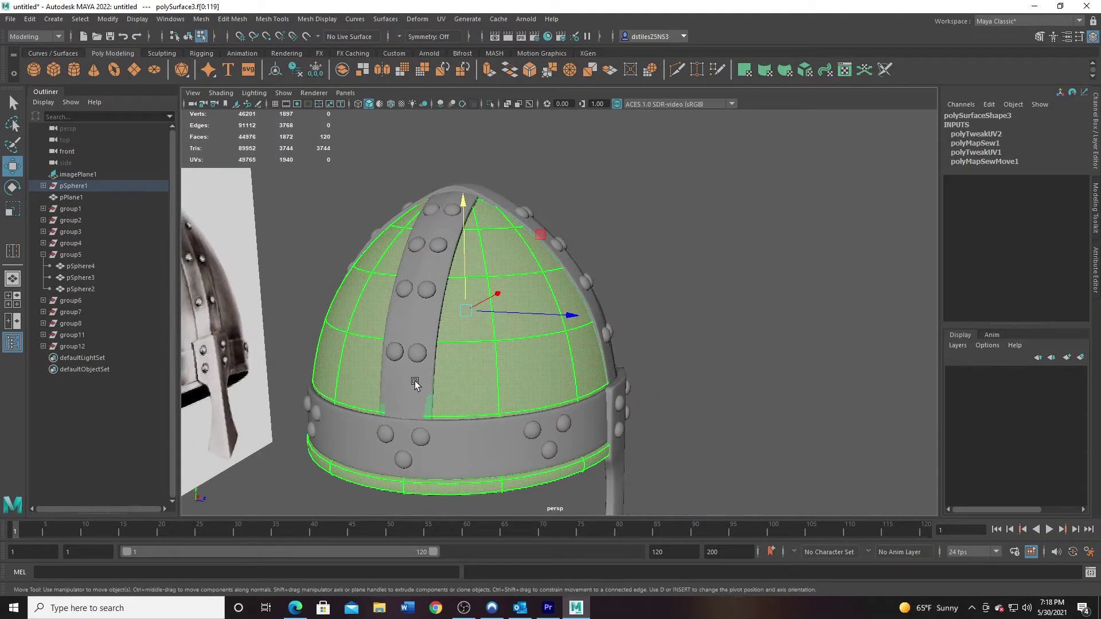
{"action": "right_click_drag", "start_coordinate": [489, 437], "coordinate": [585, 252]}
{"action": "left_click", "coordinate": [498, 438]}
{"action": "key", "text": "F8"}
{"action": "left_click", "coordinate": [471, 437]}
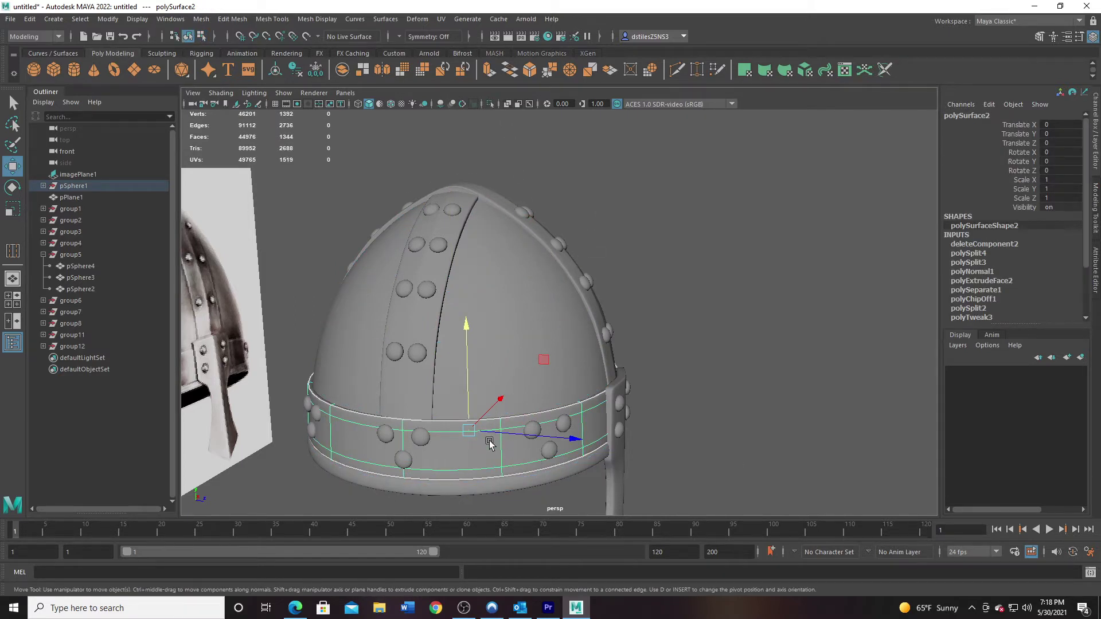
Bring the UV Editor back over the viewport to show the rim band's UV layout.
{"action": "scroll", "coordinate": [466, 414], "scroll_direction": "up", "scroll_amount": 1}
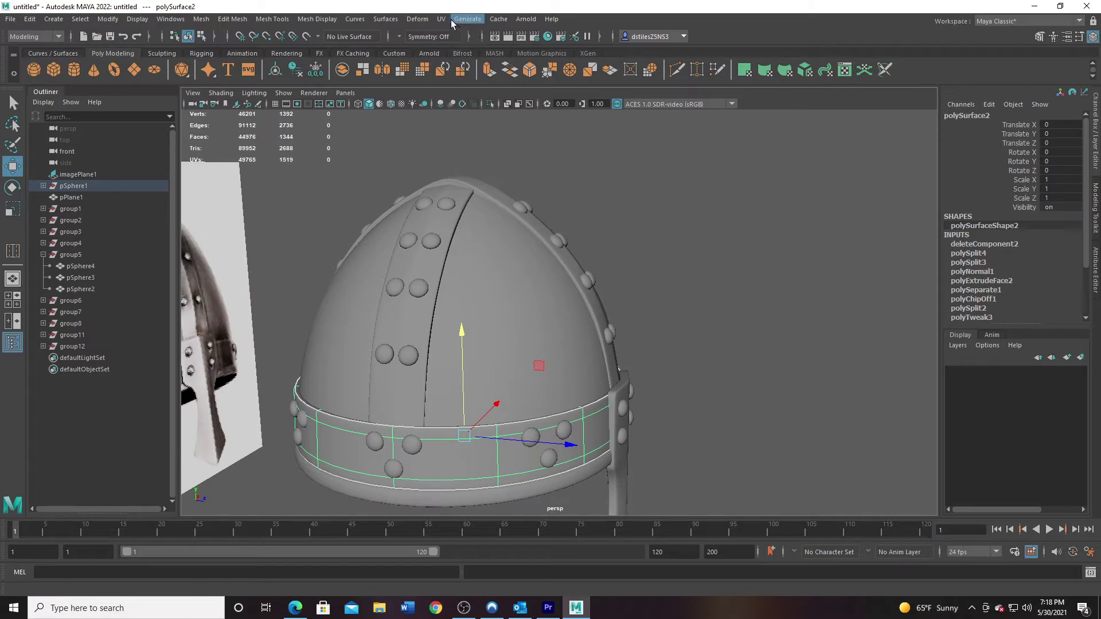
{"action": "middle_click_drag", "start_coordinate": [490, 372], "coordinate": [501, 325], "text": "alt"}
{"action": "scroll", "coordinate": [505, 344], "scroll_direction": "up", "scroll_amount": 3}
{"action": "mouse_move", "coordinate": [545, 378]}
{"action": "left_mouse_down", "text": "alt"}
{"action": "mouse_move", "coordinate": [464, 393]}
{"action": "mouse_move", "coordinate": [517, 386]}
{"action": "left_mouse_up", "text": "alt"}
{"action": "left_click", "coordinate": [507, 104]}
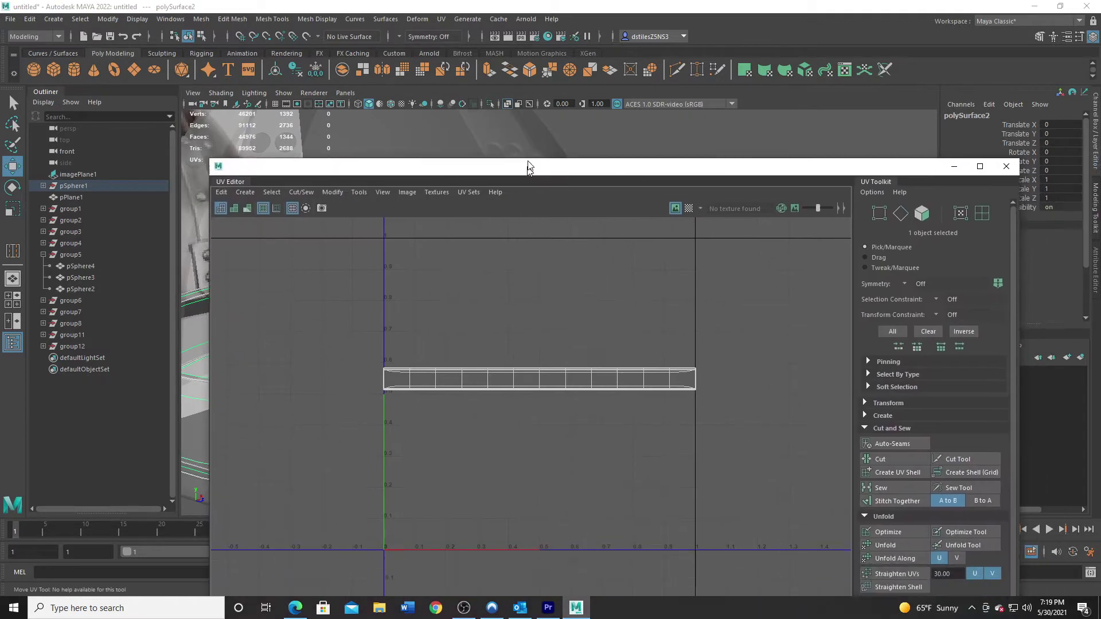
{"action": "left_click_drag", "start_coordinate": [528, 167], "coordinate": [526, 147]}
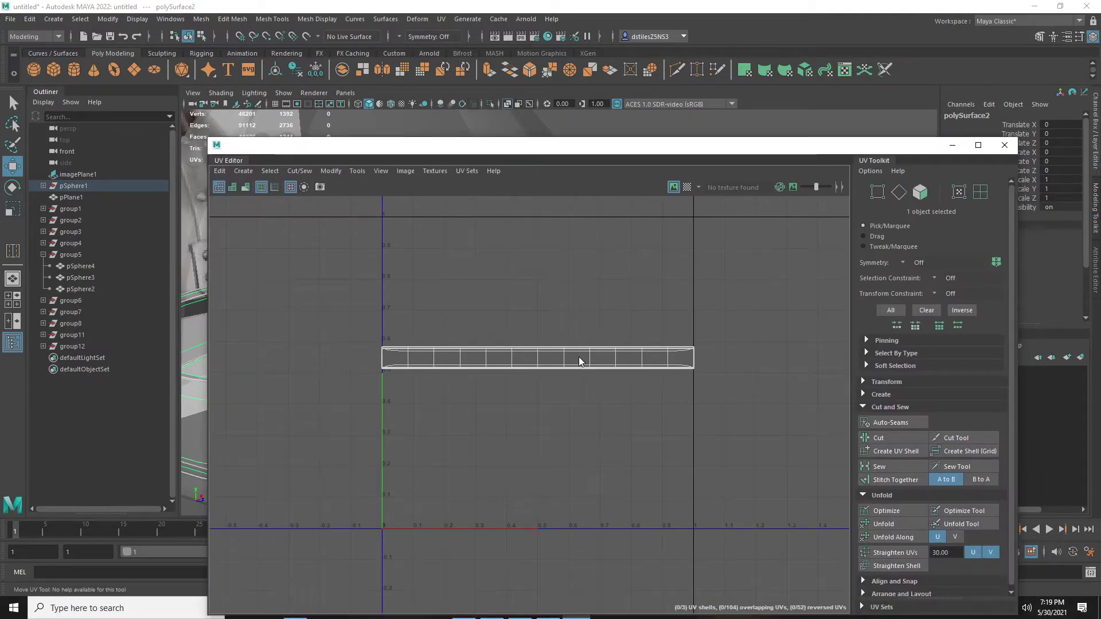
Try to apply normal-based UV mapping to a single UV shell of the rim band.
{"action": "right_click_drag", "start_coordinate": [580, 357], "coordinate": [522, 344]}
{"action": "left_click", "coordinate": [522, 348]}
{"action": "left_click", "coordinate": [244, 172]}
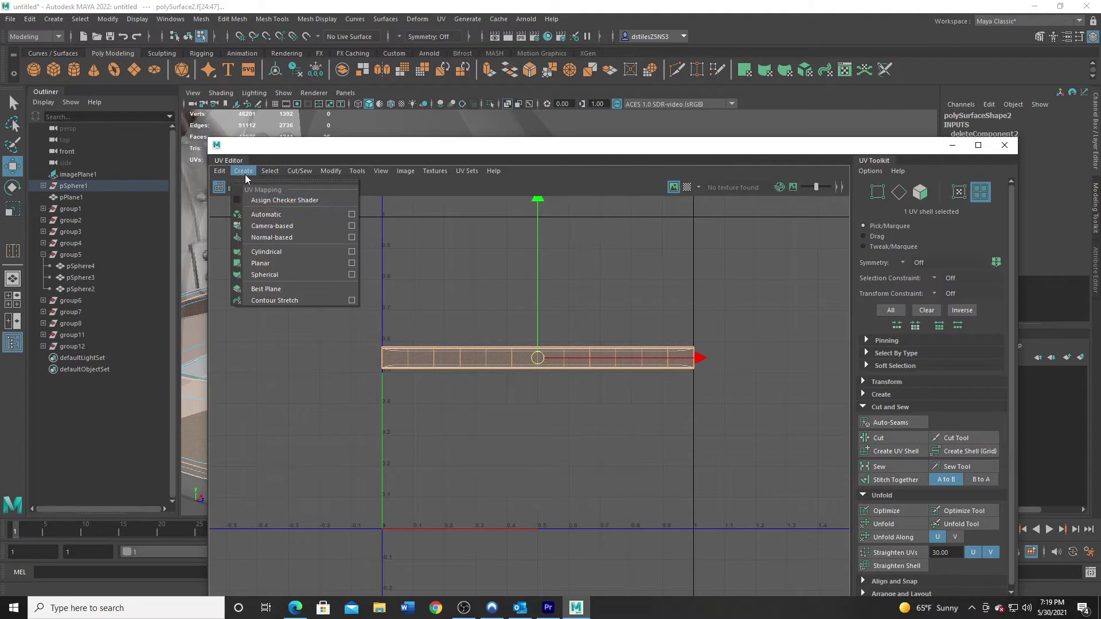
{"action": "left_click", "coordinate": [274, 237]}
Select all three UV shells of the rim band and try to apply normal-based UV mapping to them.
{"action": "right_click_drag", "start_coordinate": [474, 360], "coordinate": [425, 342]}
{"action": "left_click", "coordinate": [458, 348]}
{"action": "left_click", "coordinate": [464, 352]}
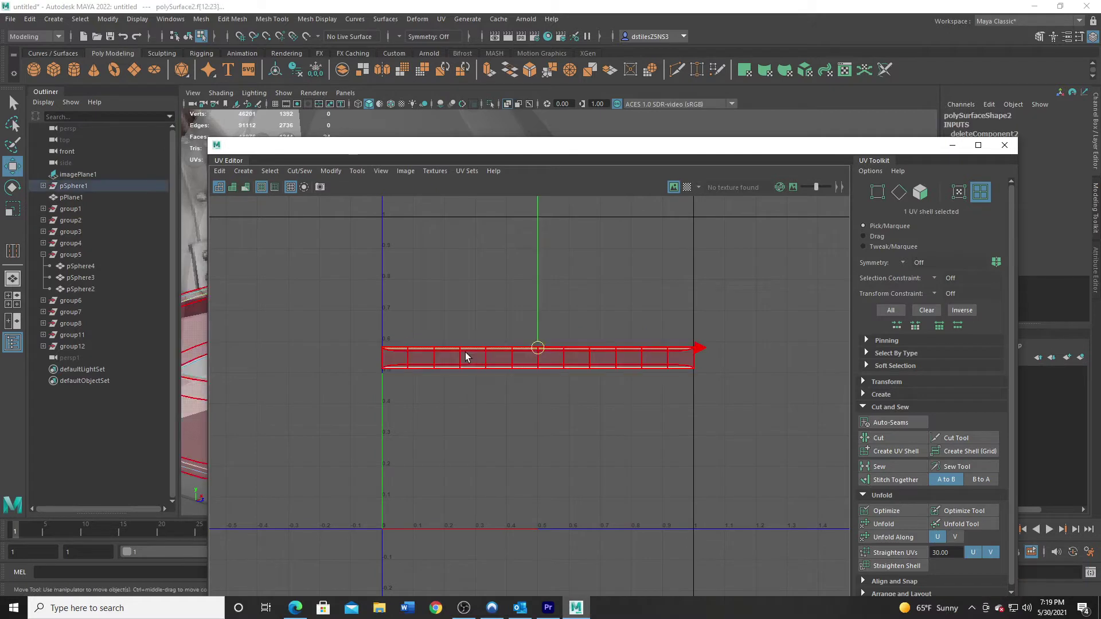
{"action": "right_click_drag", "start_coordinate": [445, 353], "coordinate": [434, 350]}
{"action": "left_click", "coordinate": [435, 351]}
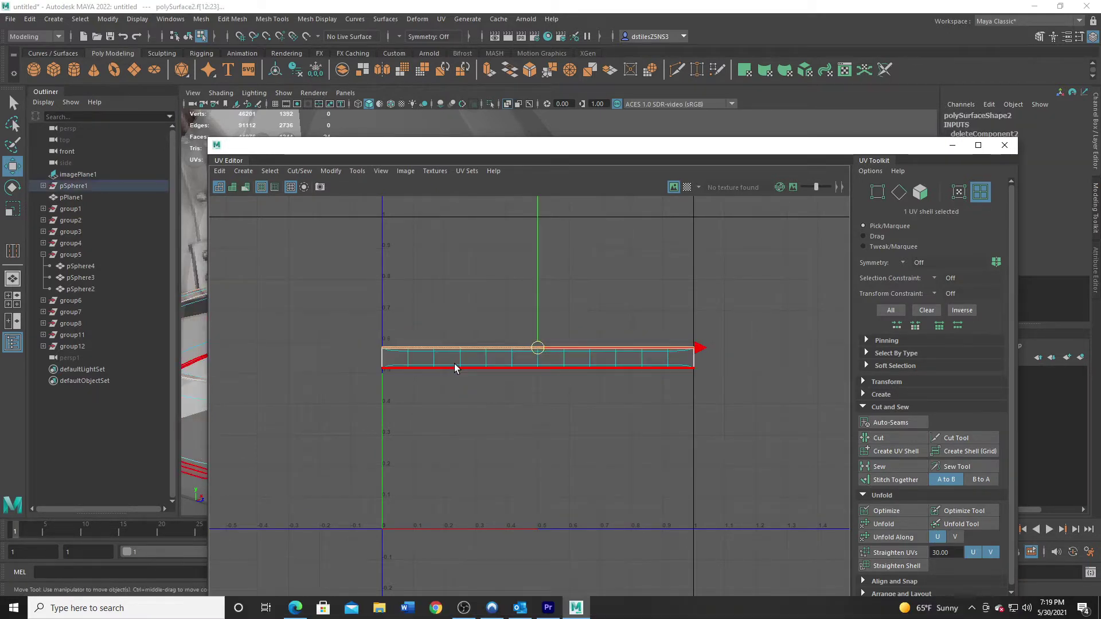
{"action": "left_click_drag", "start_coordinate": [372, 320], "coordinate": [800, 388]}
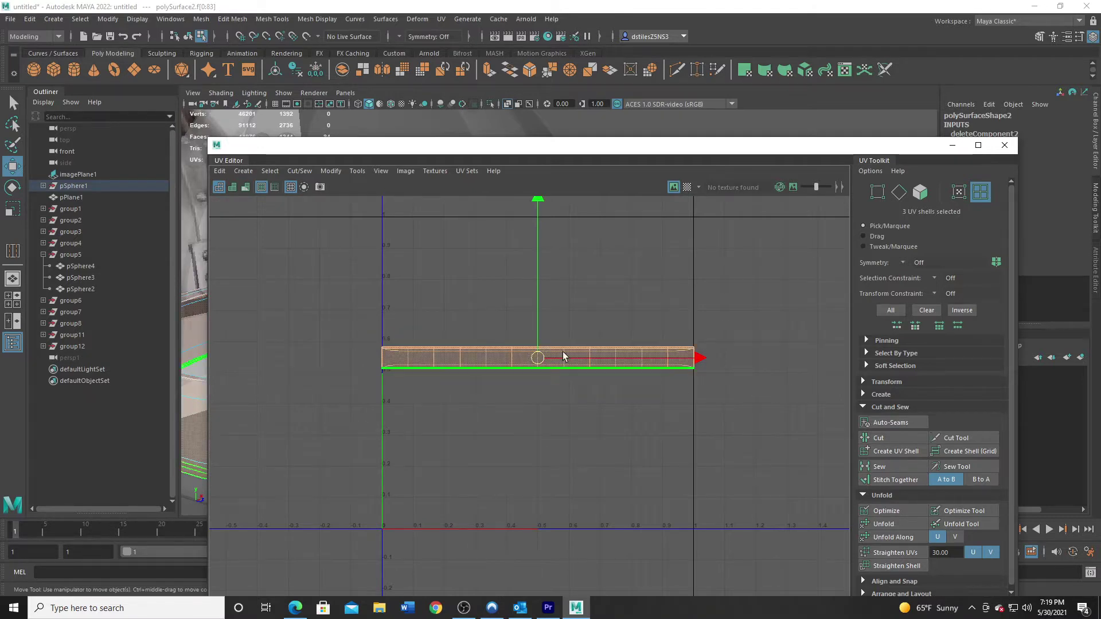
{"action": "left_click", "coordinate": [243, 171]}
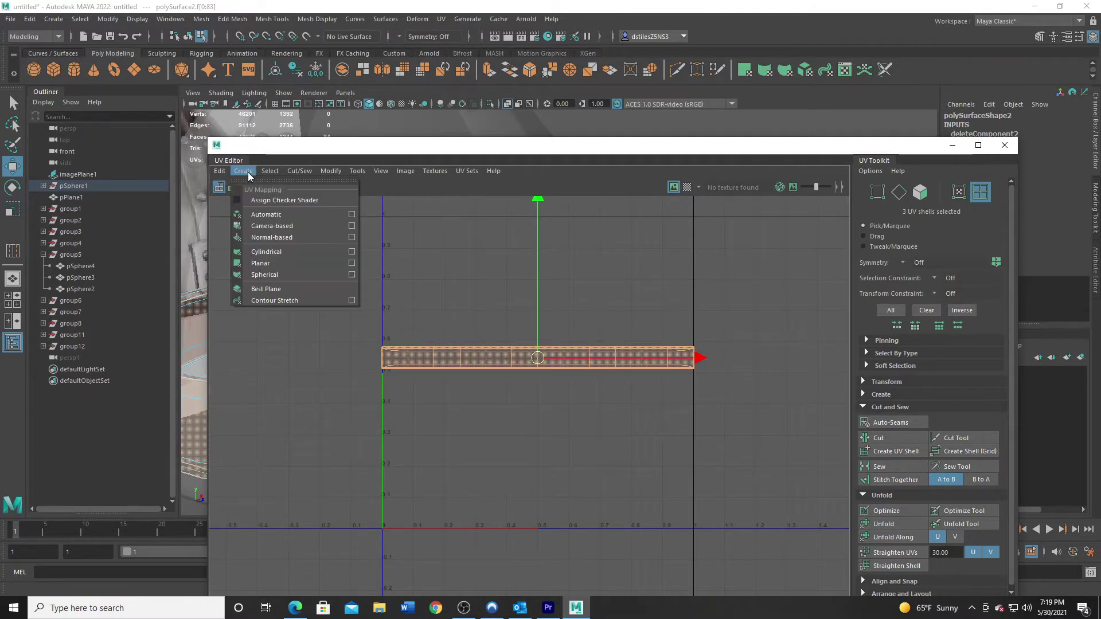
{"action": "left_click", "coordinate": [269, 237]}
Move the rim band's gridded main UV shell down, clear of the two thin strip shells.
{"action": "left_click_drag", "start_coordinate": [672, 154], "coordinate": [655, 107]}
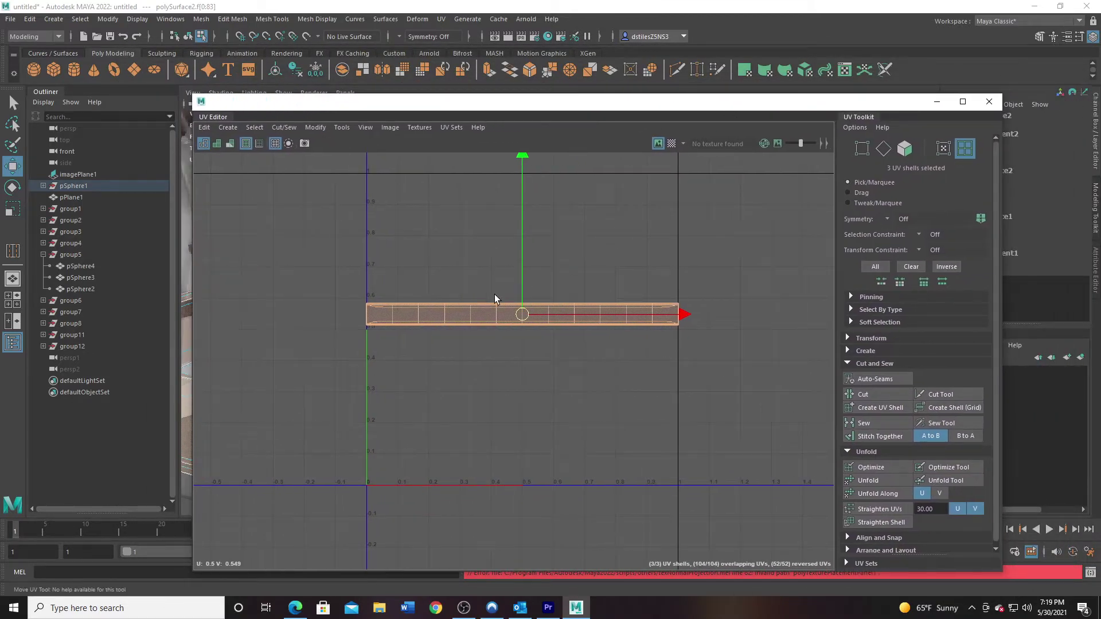
{"action": "left_click", "coordinate": [513, 315]}
{"action": "left_click_drag", "start_coordinate": [522, 269], "coordinate": [524, 368]}
Select the long border edges of the rim band's main shell and stitch the thin strips to it.
{"action": "right_click_drag", "start_coordinate": [455, 404], "coordinate": [454, 344]}
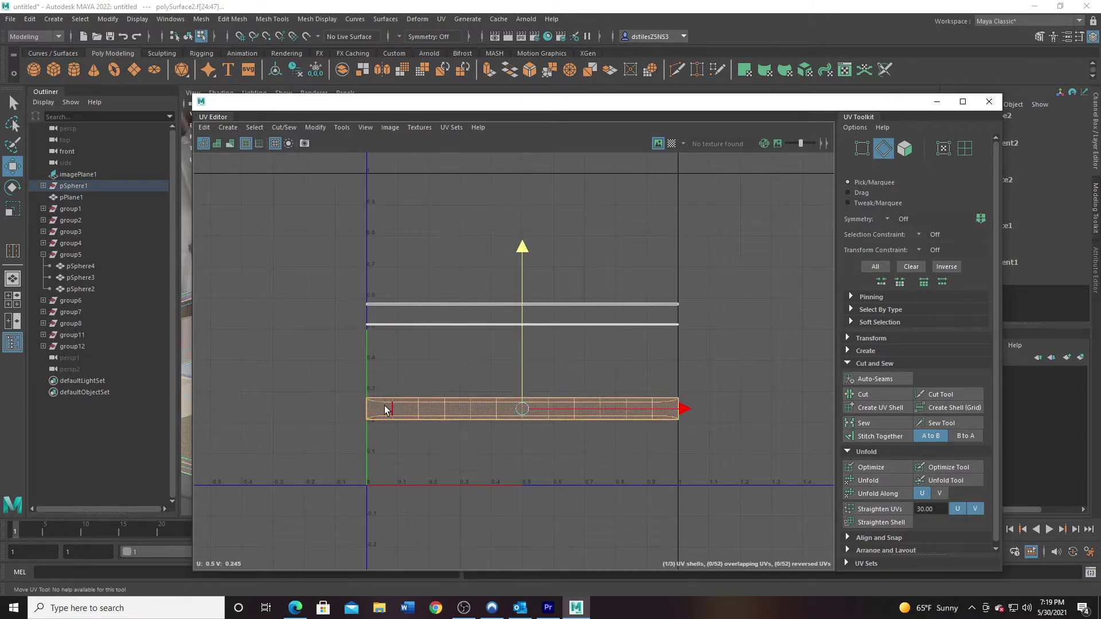
{"action": "left_click", "coordinate": [384, 402]}
{"action": "double_click", "coordinate": [665, 397]}
{"action": "left_click", "coordinate": [664, 425], "text": "shift"}
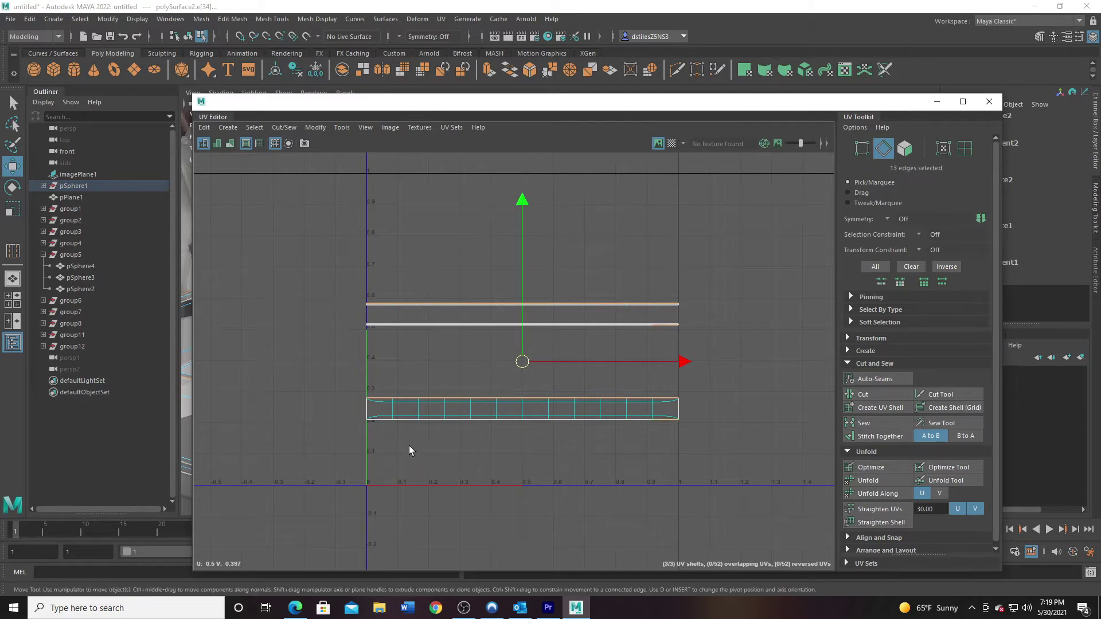
{"action": "left_click", "coordinate": [880, 436]}
Select the rim band's combined UV shell and apply camera-based UV mapping to it.
{"action": "right_click_drag", "start_coordinate": [576, 406], "coordinate": [578, 373]}
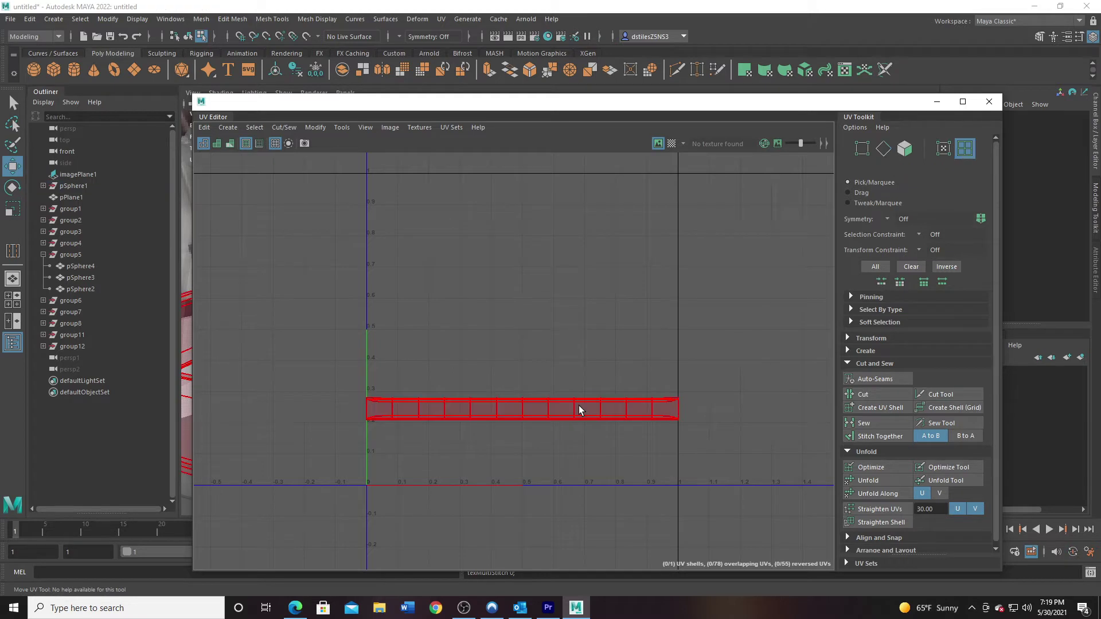
{"action": "left_click", "coordinate": [224, 127]}
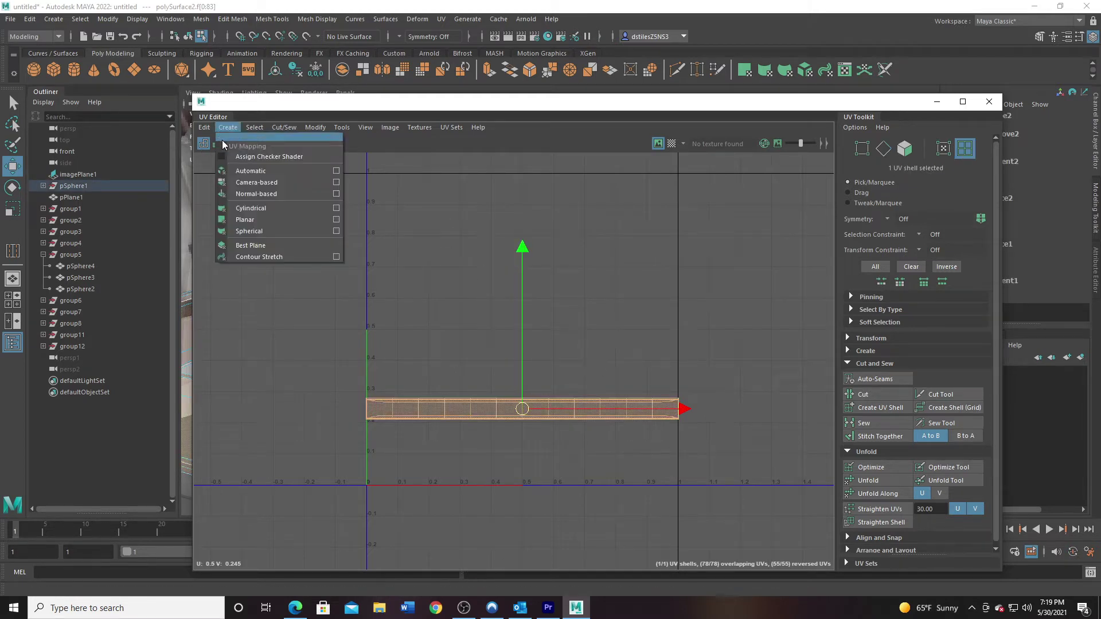
{"action": "left_click", "coordinate": [256, 194]}
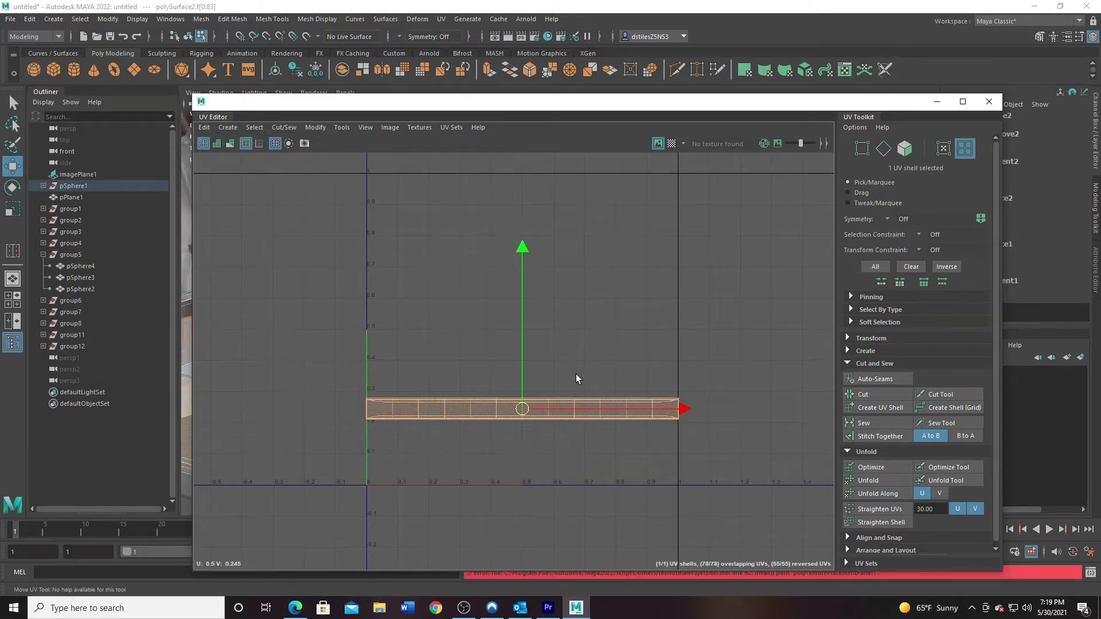
{"action": "left_click", "coordinate": [227, 127]}
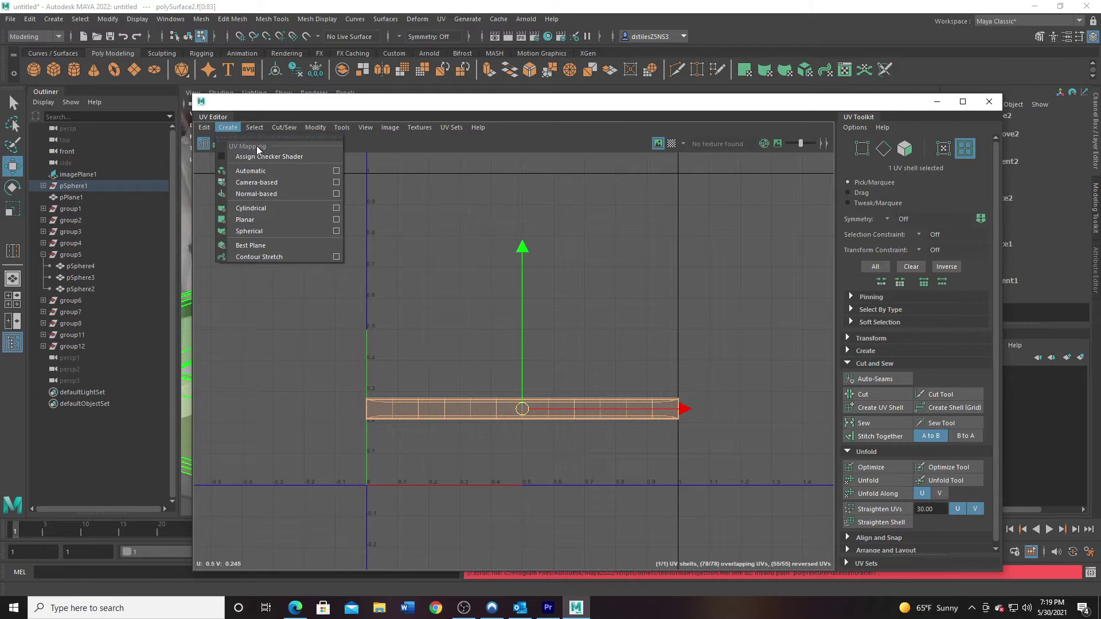
{"action": "left_click", "coordinate": [259, 188]}
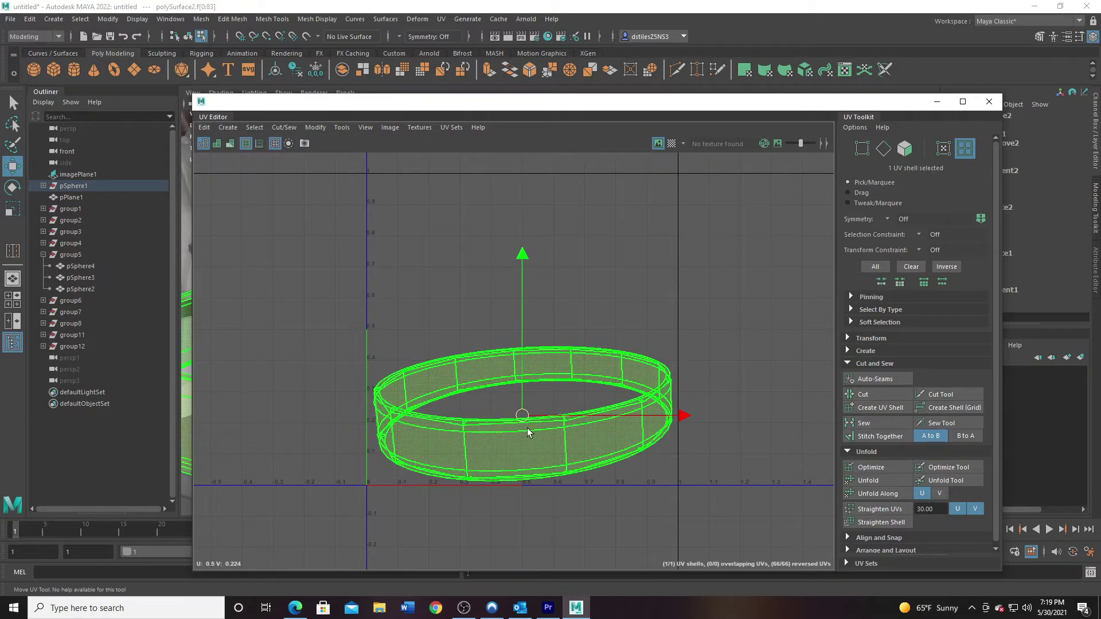
Select the vertical edges across the rim band at one spot in the model and cut the UVs there.
{"action": "left_click_drag", "start_coordinate": [436, 107], "coordinate": [822, 62]}
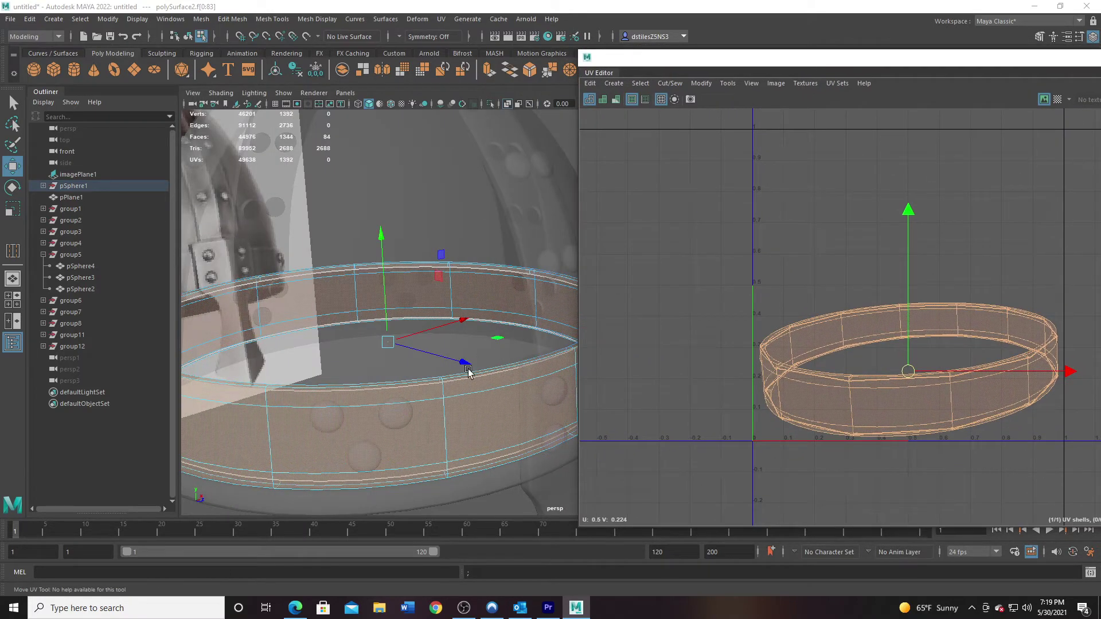
{"action": "right_click_drag", "start_coordinate": [811, 384], "coordinate": [808, 293]}
{"action": "middle_click_drag", "start_coordinate": [431, 427], "coordinate": [290, 423], "text": "alt"}
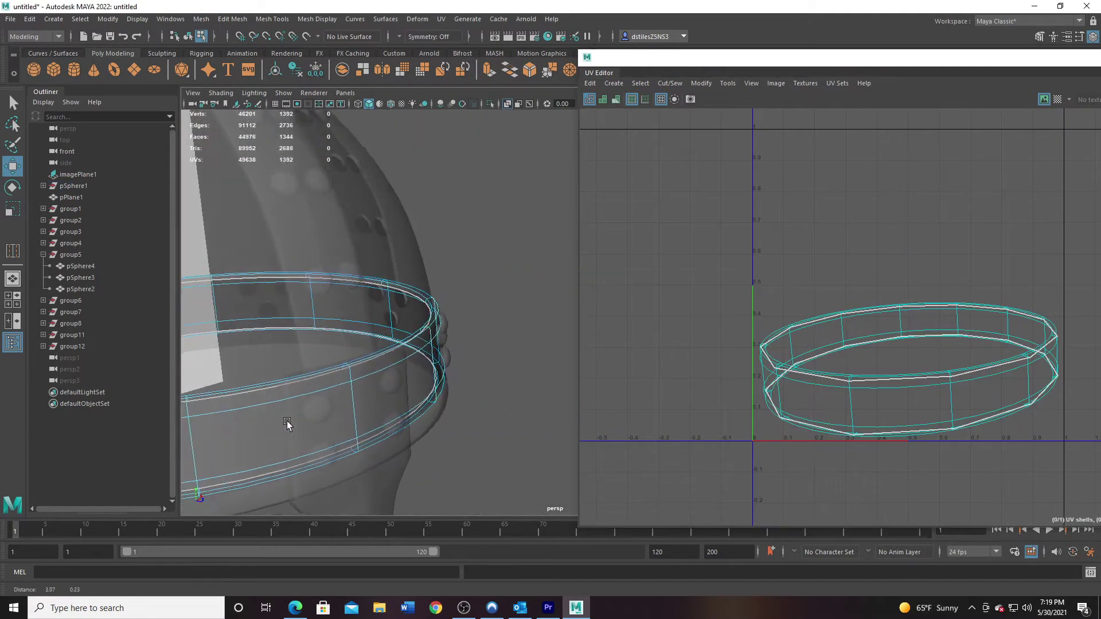
{"action": "left_click_drag", "start_coordinate": [289, 424], "coordinate": [356, 418], "text": "alt"}
{"action": "double_click", "coordinate": [302, 439]}
{"action": "left_click_drag", "start_coordinate": [728, 67], "coordinate": [236, 103]}
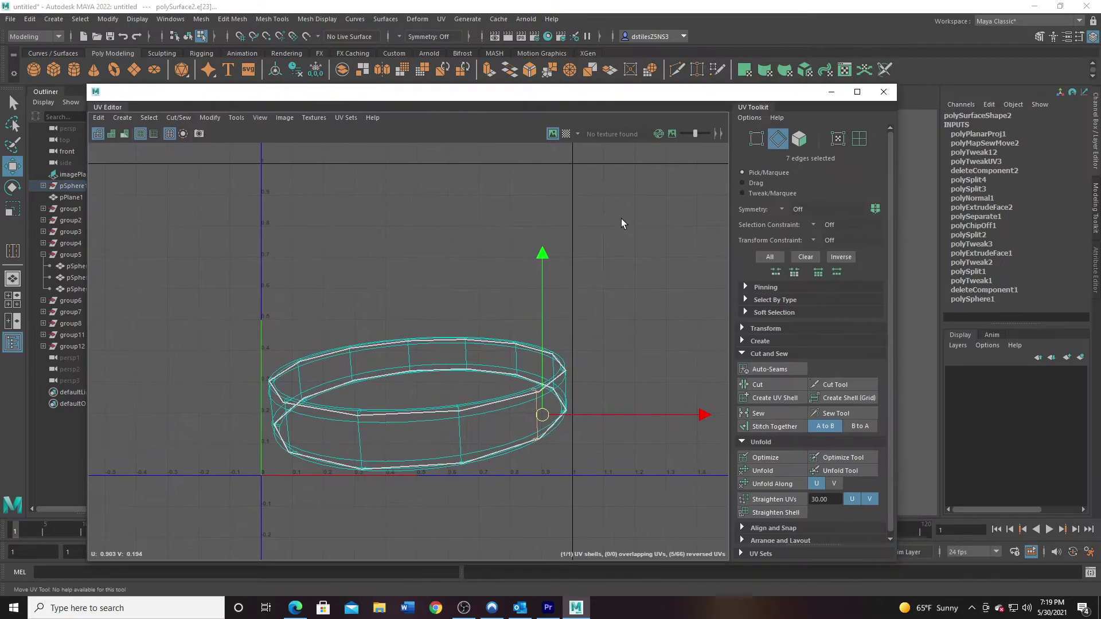
{"action": "left_click", "coordinate": [767, 386]}
Unfold the rim band's whole UV shell, scale it down and move it into the upper part of the UV square.
{"action": "right_click_drag", "start_coordinate": [427, 428], "coordinate": [417, 439]}
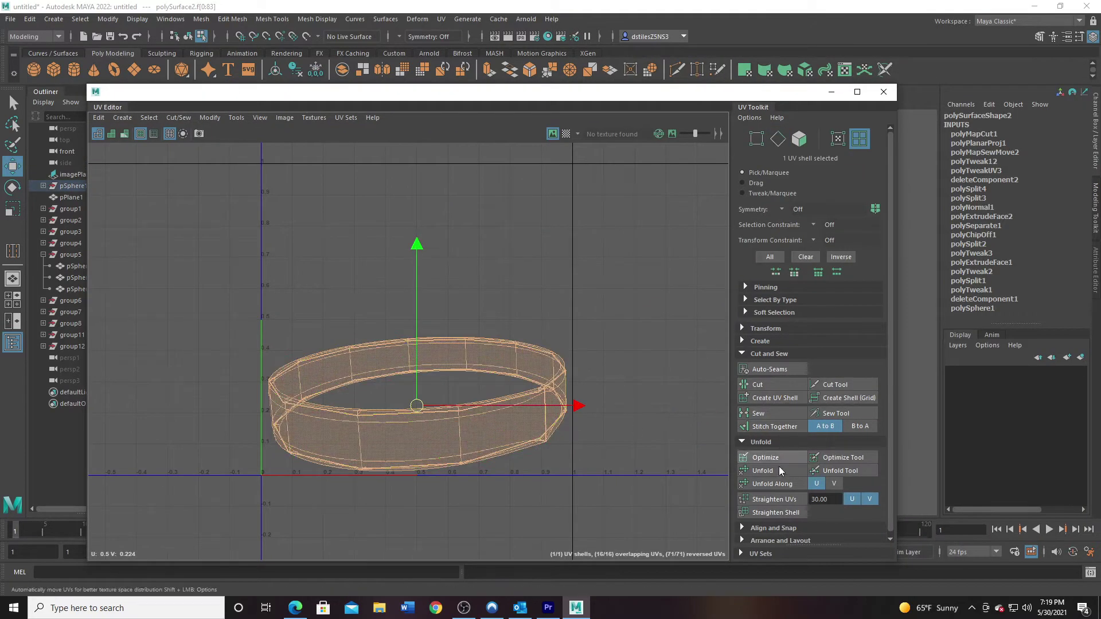
{"action": "left_click", "coordinate": [763, 470]}
{"action": "key", "text": "r"}
{"action": "left_click_drag", "start_coordinate": [417, 406], "coordinate": [319, 393]}
{"action": "key", "text": "w"}
{"action": "left_click", "coordinate": [428, 302]}
{"action": "key", "text": "ctrl+z"}
{"action": "left_click_drag", "start_coordinate": [422, 387], "coordinate": [429, 219]}
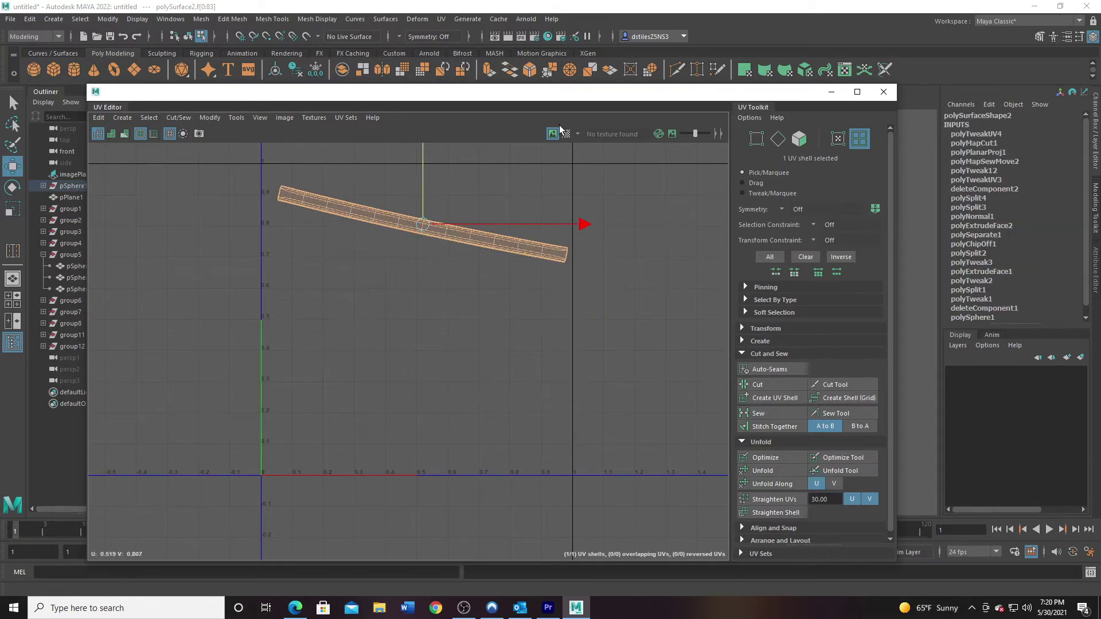
Try to apply camera-based UV mapping to the nose guard with the rim band's faces still selected.
{"action": "left_click_drag", "start_coordinate": [513, 96], "coordinate": [1100, 96]}
{"action": "right_click_drag", "start_coordinate": [552, 378], "coordinate": [386, 354], "text": "alt"}
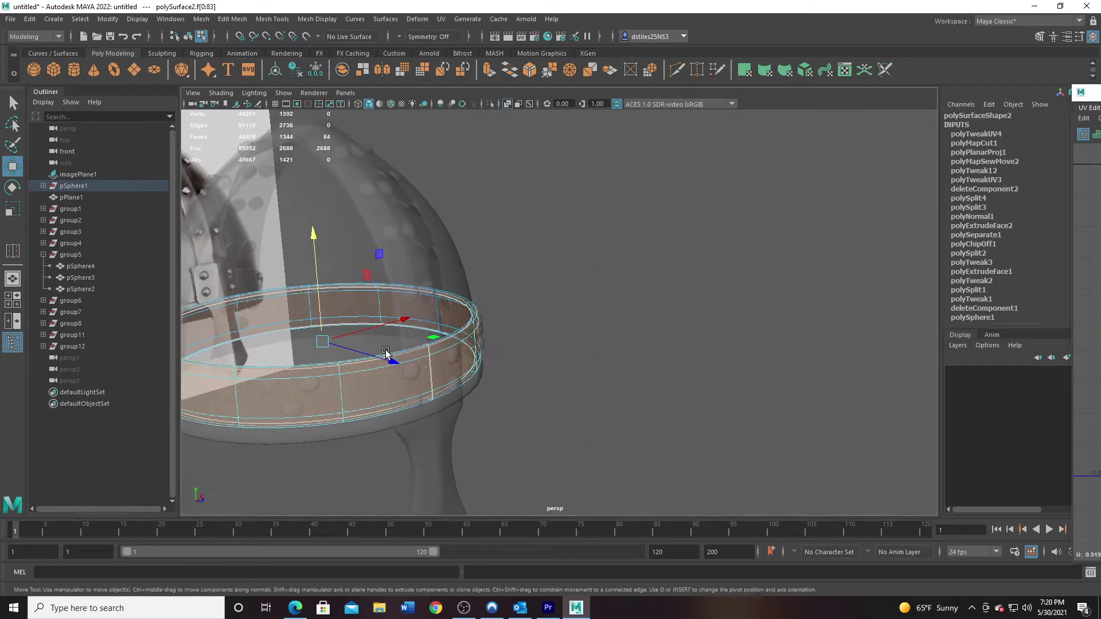
{"action": "middle_click_drag", "start_coordinate": [386, 354], "coordinate": [529, 349], "text": "alt"}
{"action": "right_click_drag", "start_coordinate": [615, 425], "coordinate": [541, 404], "text": "alt"}
{"action": "left_click_drag", "start_coordinate": [542, 404], "coordinate": [511, 401], "text": "alt"}
{"action": "right_click_drag", "start_coordinate": [409, 315], "coordinate": [432, 326], "text": "alt"}
{"action": "left_click_drag", "start_coordinate": [530, 394], "coordinate": [541, 401], "text": "alt"}
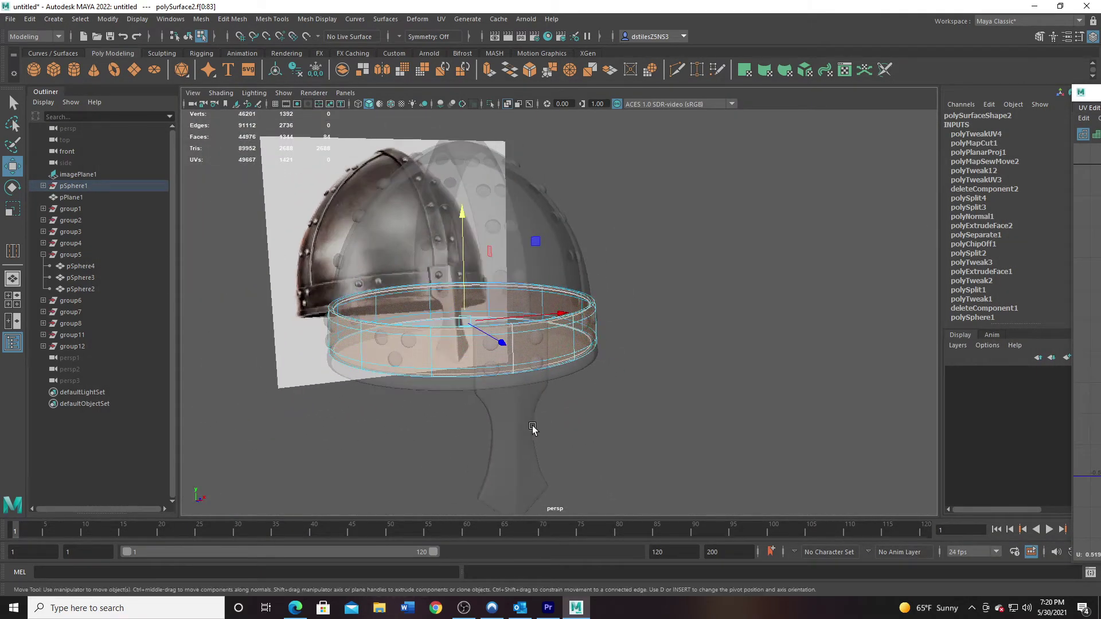
{"action": "right_click_drag", "start_coordinate": [524, 408], "coordinate": [579, 278]}
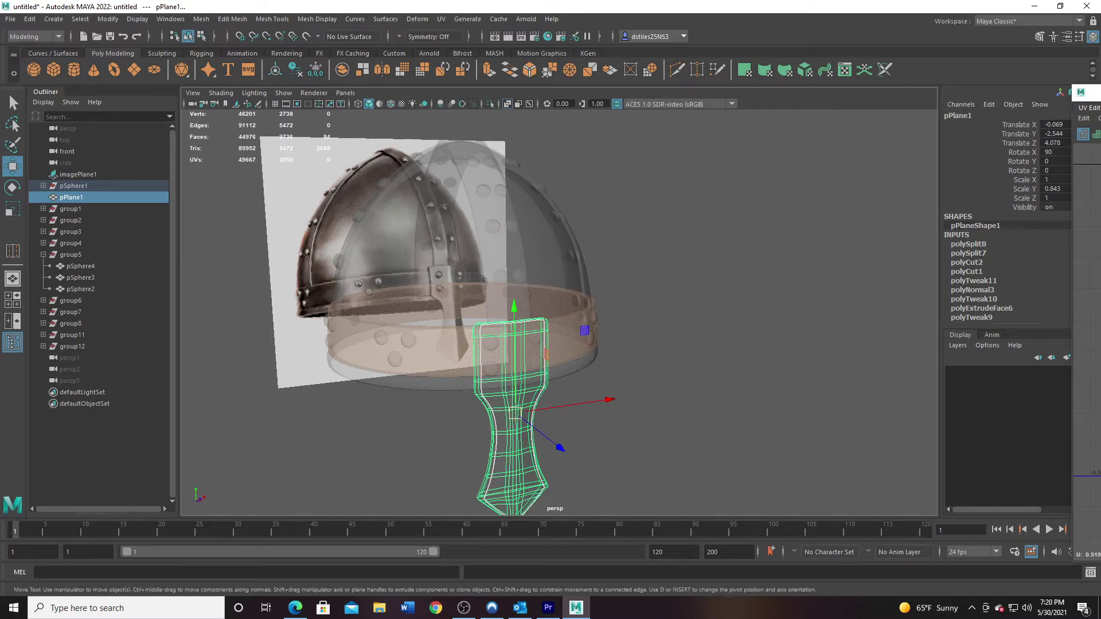
{"action": "left_click_drag", "start_coordinate": [1095, 95], "coordinate": [597, 118]}
{"action": "left_click", "coordinate": [354, 140]}
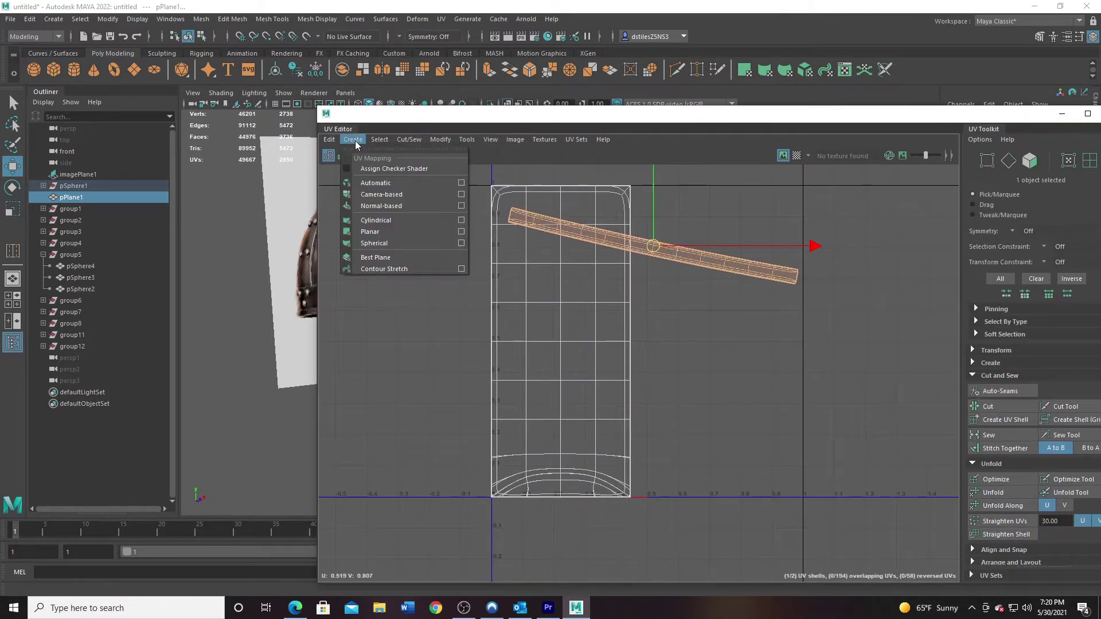
{"action": "left_click", "coordinate": [381, 194]}
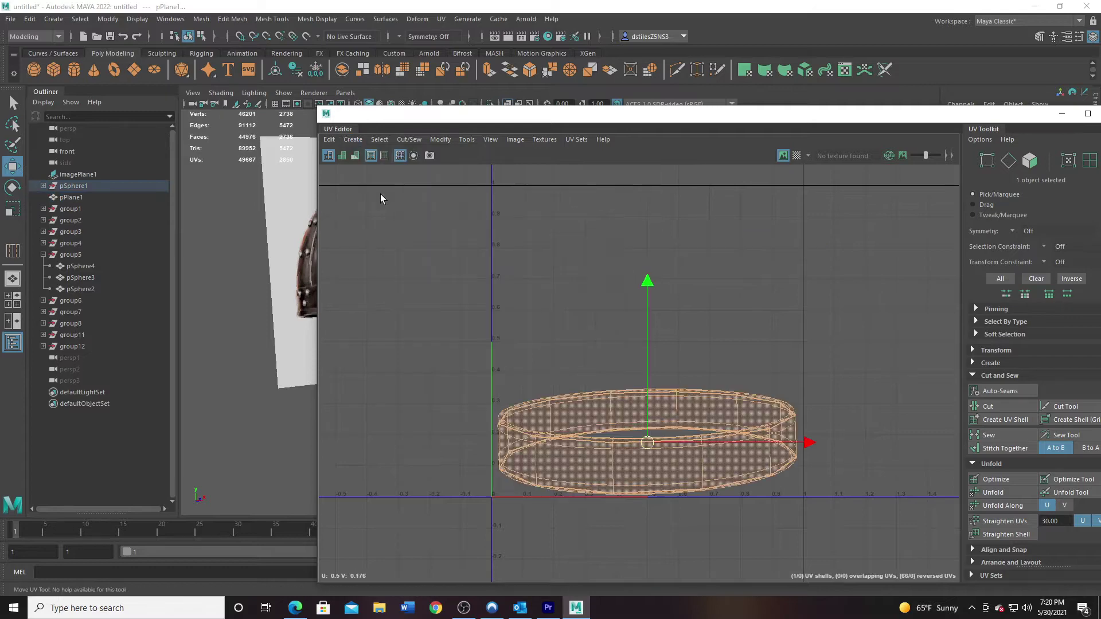
{"action": "key", "text": "ctrl+z"}
Select only the nose guard object and apply camera-based UV mapping to it.
{"action": "left_click_drag", "start_coordinate": [486, 114], "coordinate": [945, 82]}
{"action": "right_click_drag", "start_coordinate": [519, 413], "coordinate": [548, 278]}
{"action": "left_click", "coordinate": [601, 494]}
{"action": "left_click", "coordinate": [519, 456]}
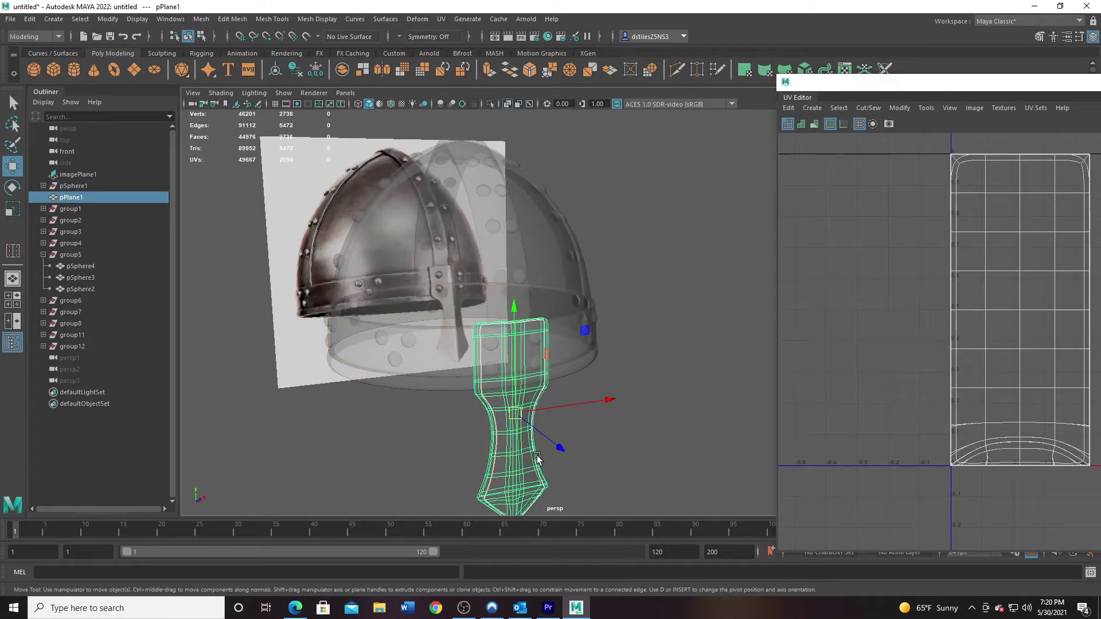
{"action": "left_click", "coordinate": [814, 112]}
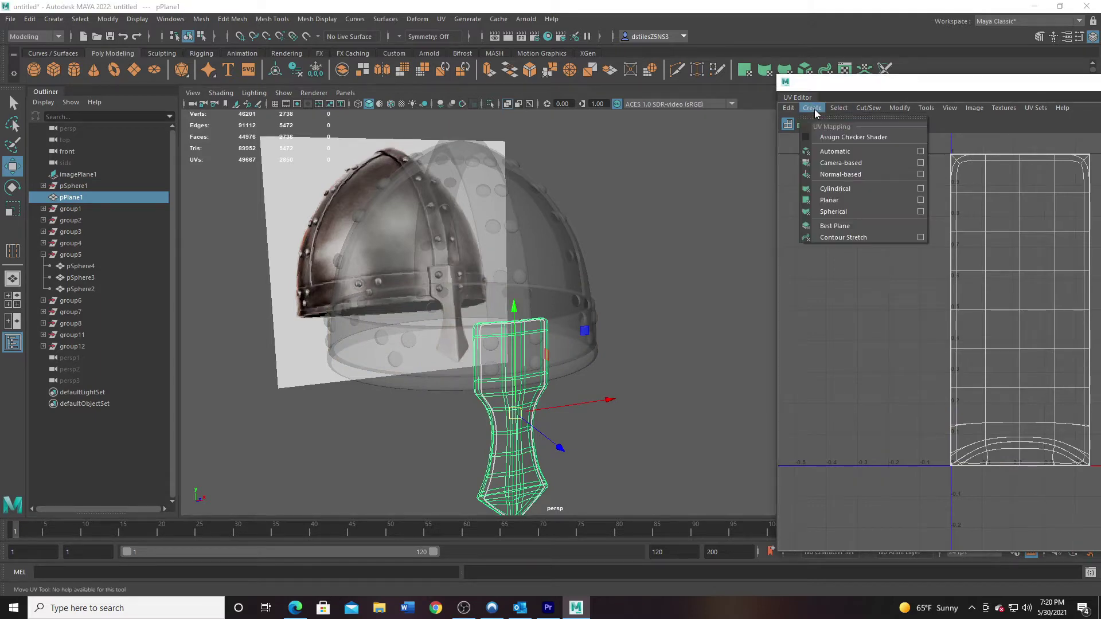
{"action": "left_click", "coordinate": [833, 165]}
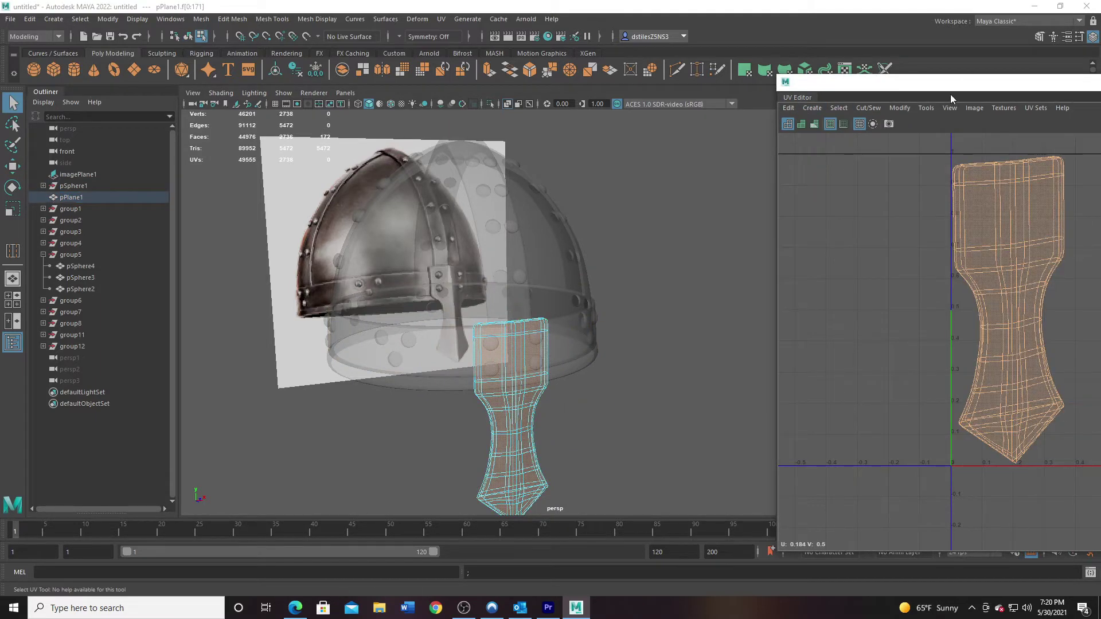
Select the edge loop running around the outline of the nose guard along its thin side.
{"action": "left_click_drag", "start_coordinate": [873, 85], "coordinate": [858, 86]}
{"action": "left_click_drag", "start_coordinate": [516, 286], "coordinate": [494, 388], "text": "alt"}
{"action": "middle_click_drag", "start_coordinate": [494, 388], "coordinate": [447, 296], "text": "alt"}
{"action": "right_click_drag", "start_coordinate": [447, 344], "coordinate": [521, 404], "text": "alt"}
{"action": "right_click_drag", "start_coordinate": [524, 351], "coordinate": [523, 255]}
{"action": "left_click_drag", "start_coordinate": [440, 349], "coordinate": [624, 341], "text": "alt"}
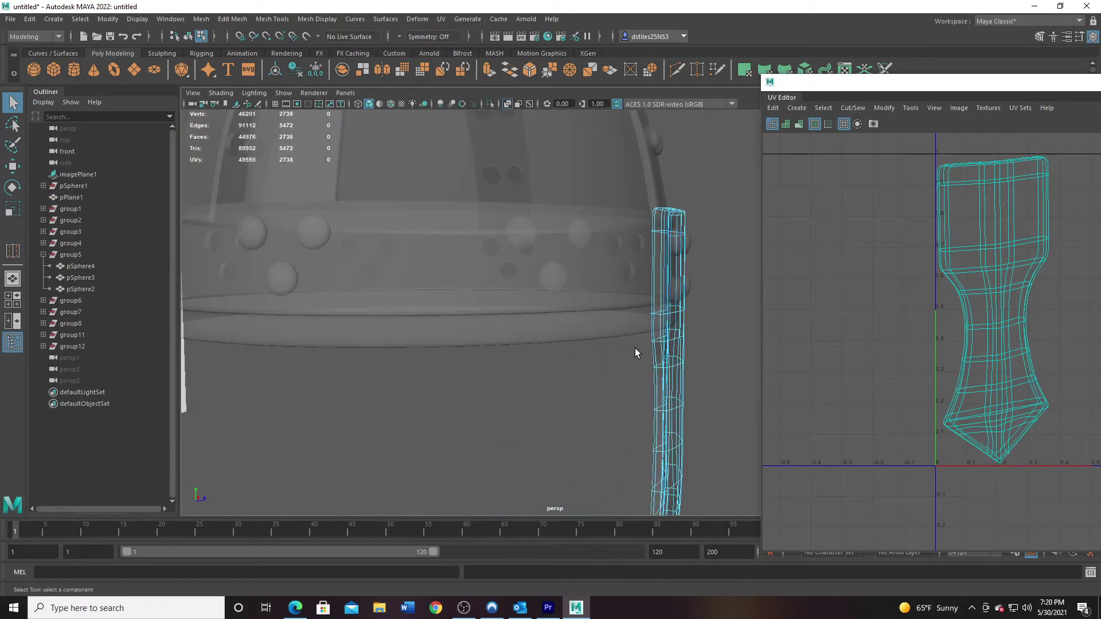
{"action": "right_click_drag", "start_coordinate": [624, 341], "coordinate": [678, 371], "text": "alt"}
{"action": "left_click", "coordinate": [680, 367]}
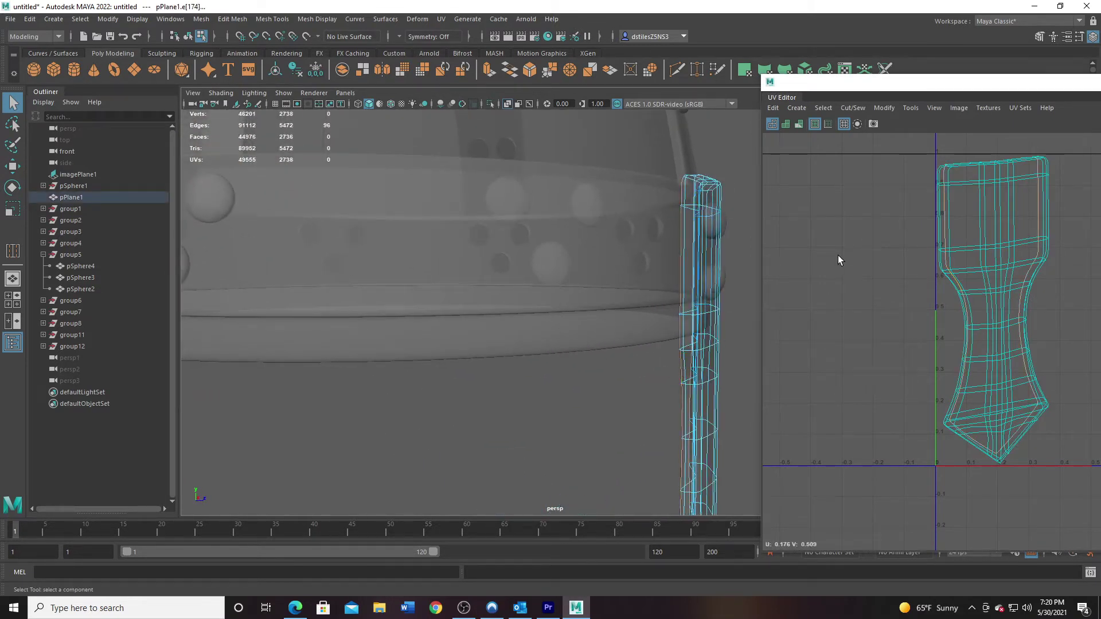
Detach the UV Editor and UV Toolkit from the main window, restore them as one floating window and lock the workspace.
{"action": "left_click_drag", "start_coordinate": [992, 90], "coordinate": [513, 86]}
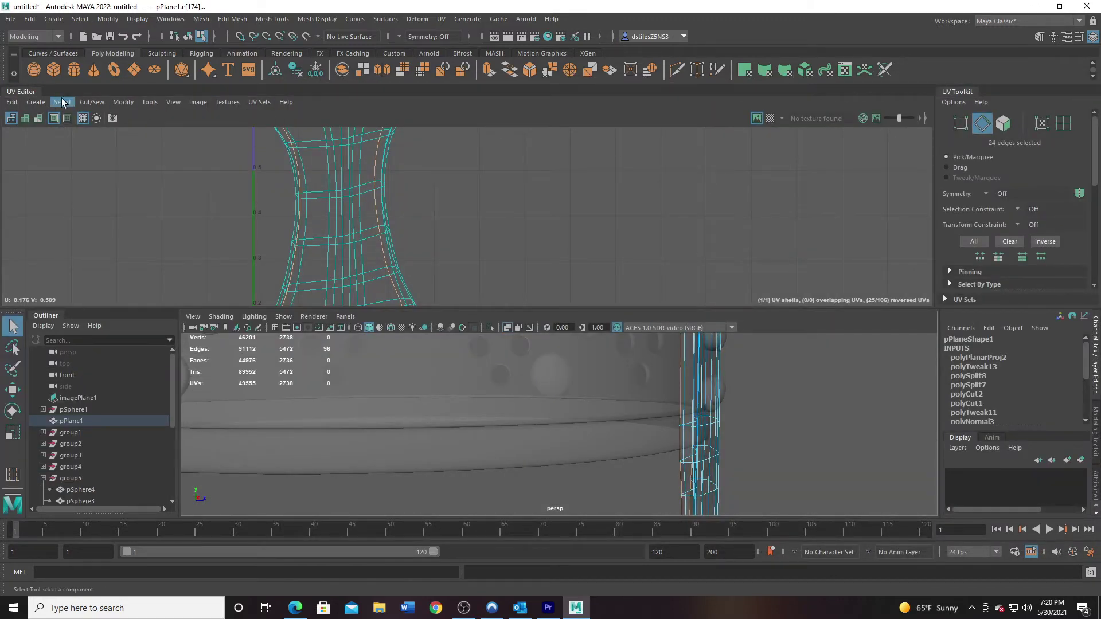
{"action": "left_click_drag", "start_coordinate": [35, 91], "coordinate": [131, 116]}
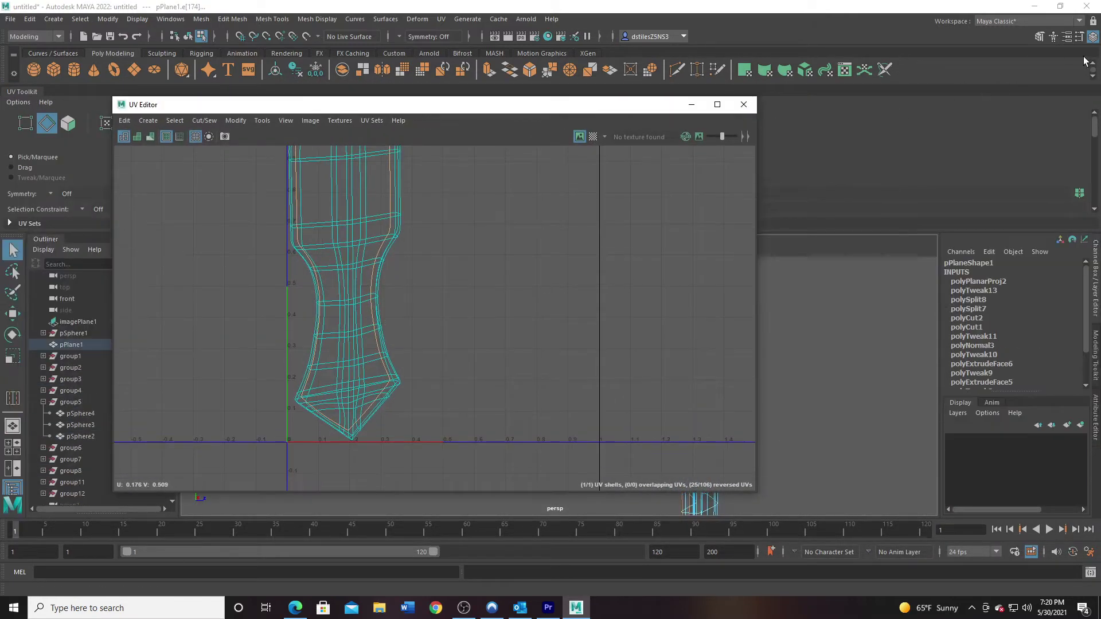
{"action": "left_click", "coordinate": [1092, 24]}
{"action": "left_click_drag", "start_coordinate": [216, 107], "coordinate": [1100, 112]}
{"action": "left_click", "coordinate": [12, 447]}
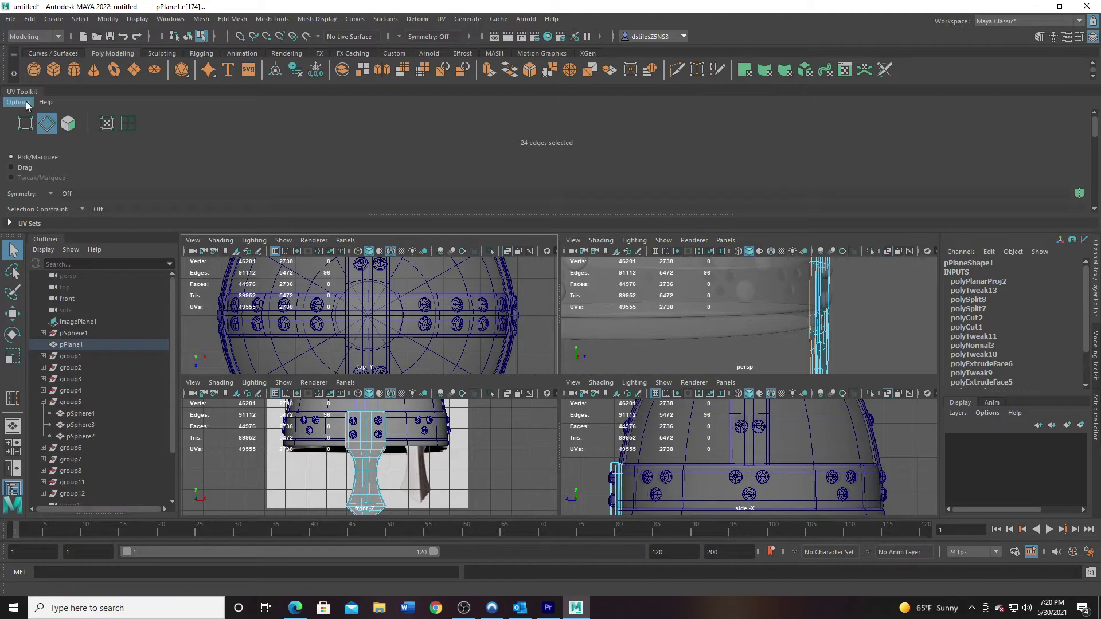
{"action": "left_click_drag", "start_coordinate": [22, 93], "coordinate": [247, 126]}
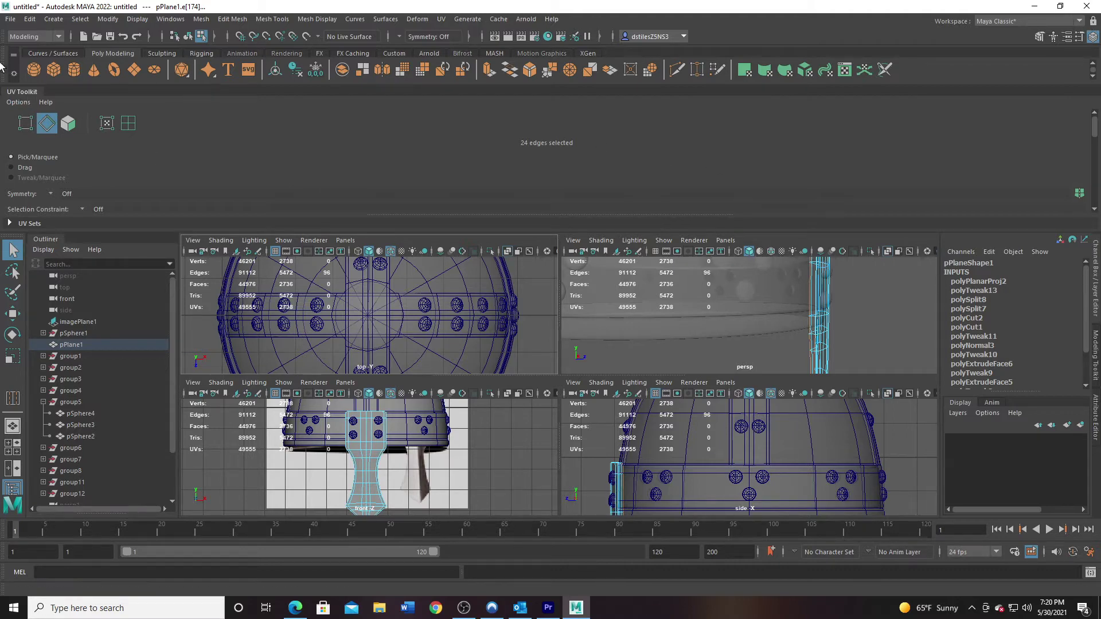
{"action": "left_click_drag", "start_coordinate": [22, 92], "coordinate": [637, 150]}
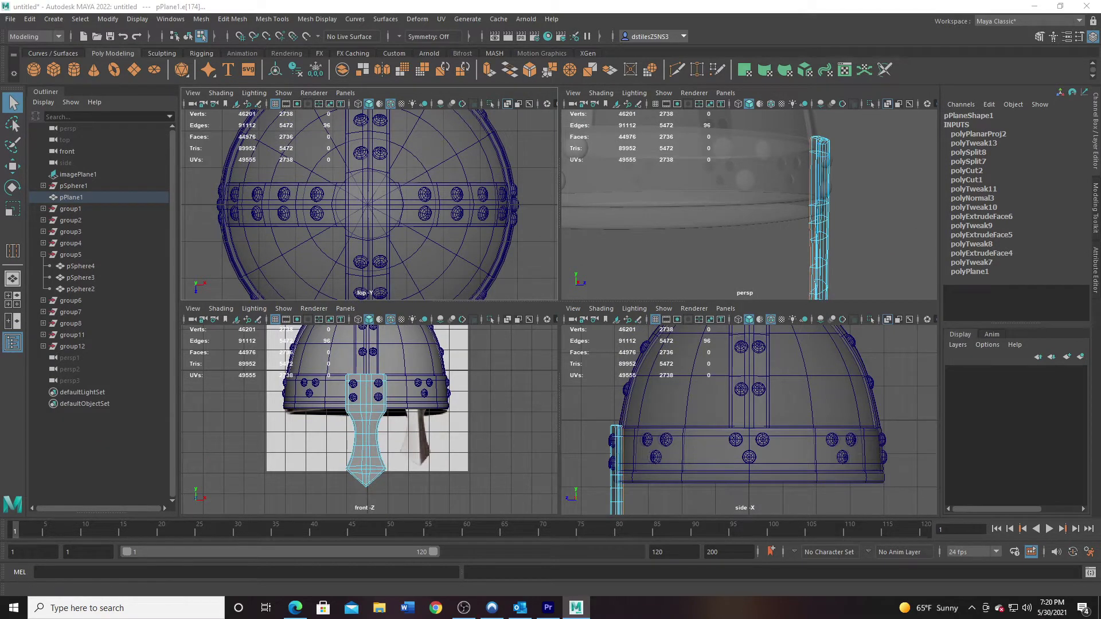
{"action": "left_click_drag", "start_coordinate": [1100, 158], "coordinate": [671, 129]}
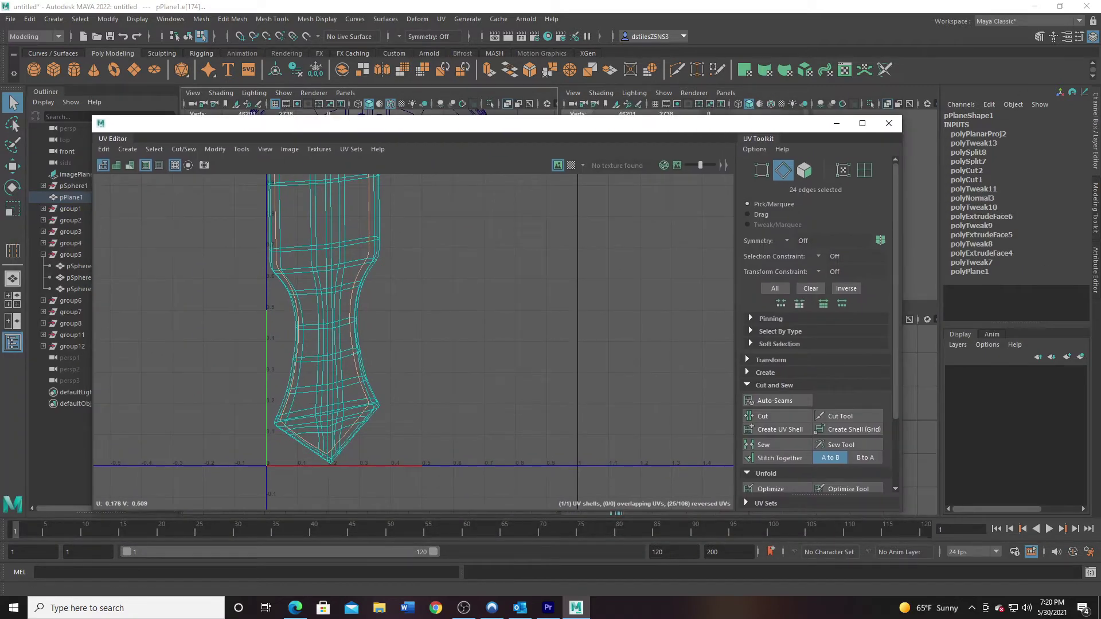
{"action": "left_click", "coordinate": [1092, 22]}
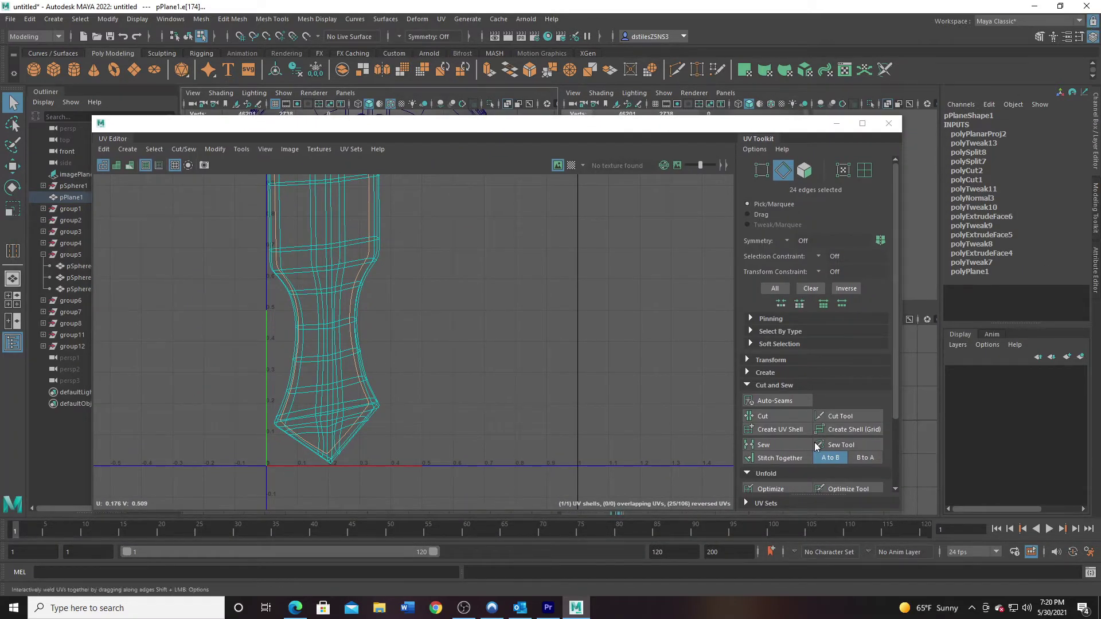
Cut the nose guard's UVs along the selected outline edge loop and unfold the whole shell.
{"action": "left_click", "coordinate": [769, 418]}
{"action": "key", "text": "w"}
{"action": "right_click_drag", "start_coordinate": [313, 346], "coordinate": [284, 323]}
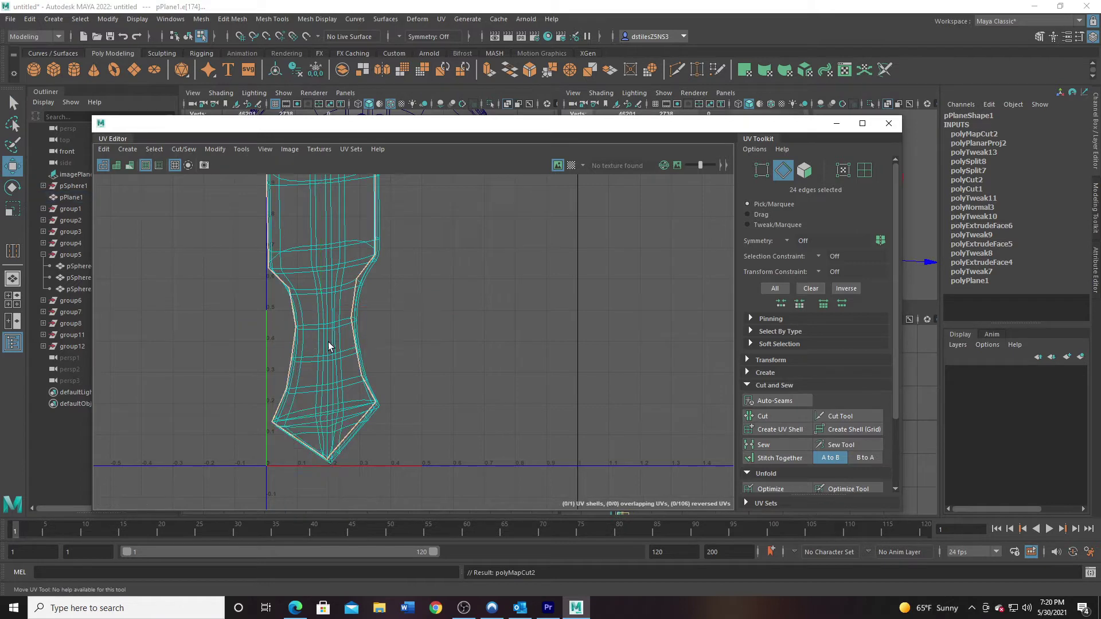
{"action": "left_click", "coordinate": [317, 338]}
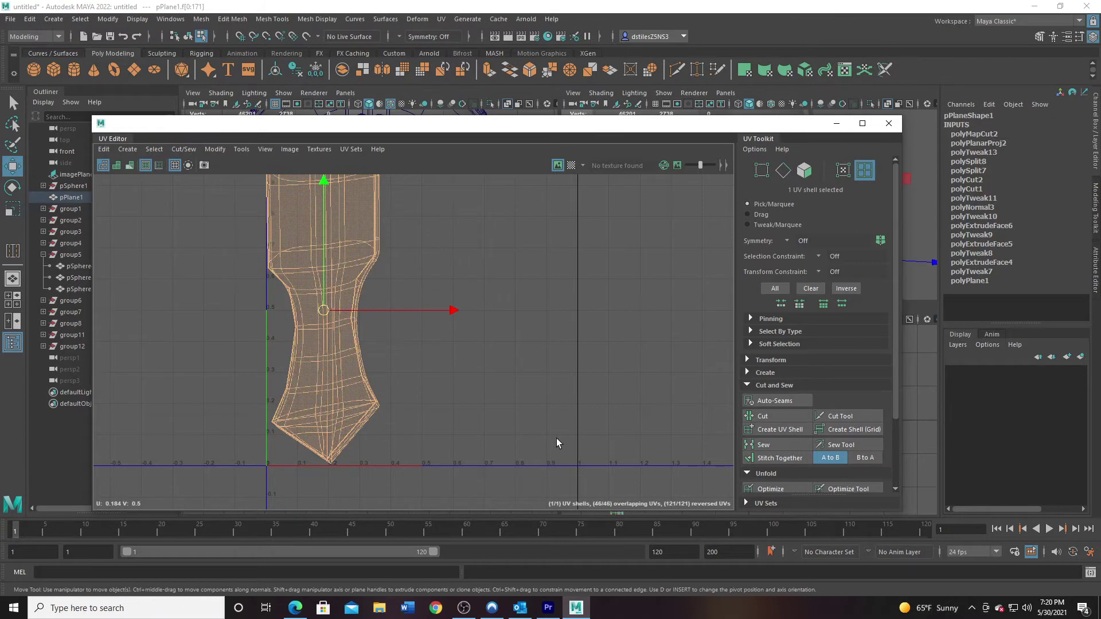
{"action": "scroll", "coordinate": [771, 473], "scroll_direction": "down", "scroll_amount": 1}
{"action": "left_click", "coordinate": [768, 468]}
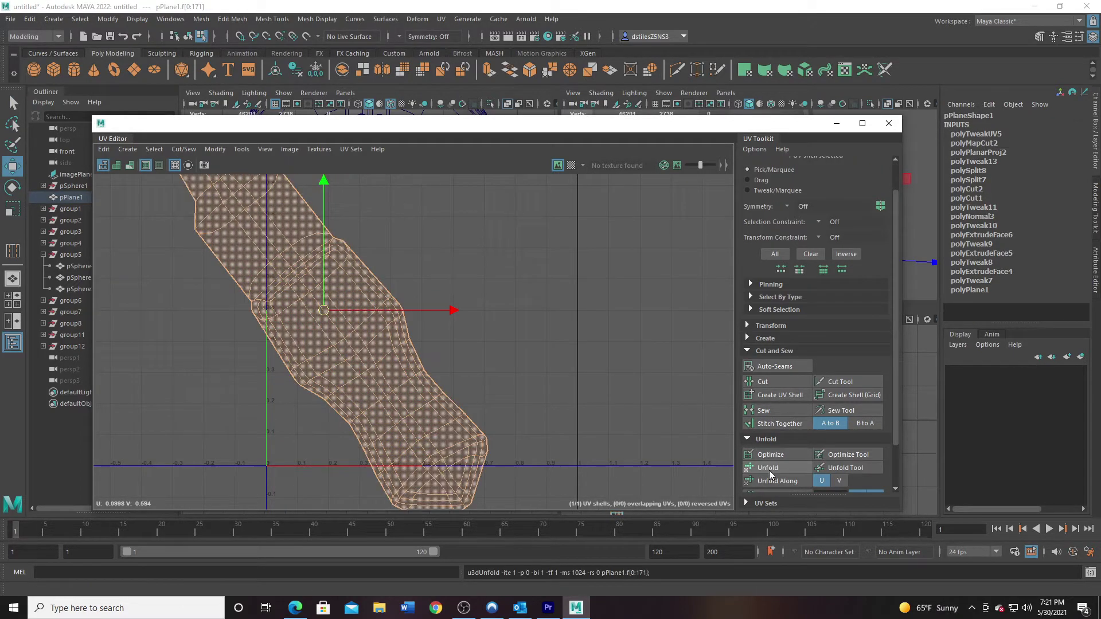
Cut the short edge at one corner of the nose guard's lower UV end and unfold the shell again.
{"action": "middle_click_drag", "start_coordinate": [342, 297], "coordinate": [420, 354], "text": "alt"}
{"action": "scroll", "coordinate": [430, 364], "scroll_direction": "down", "scroll_amount": 3}
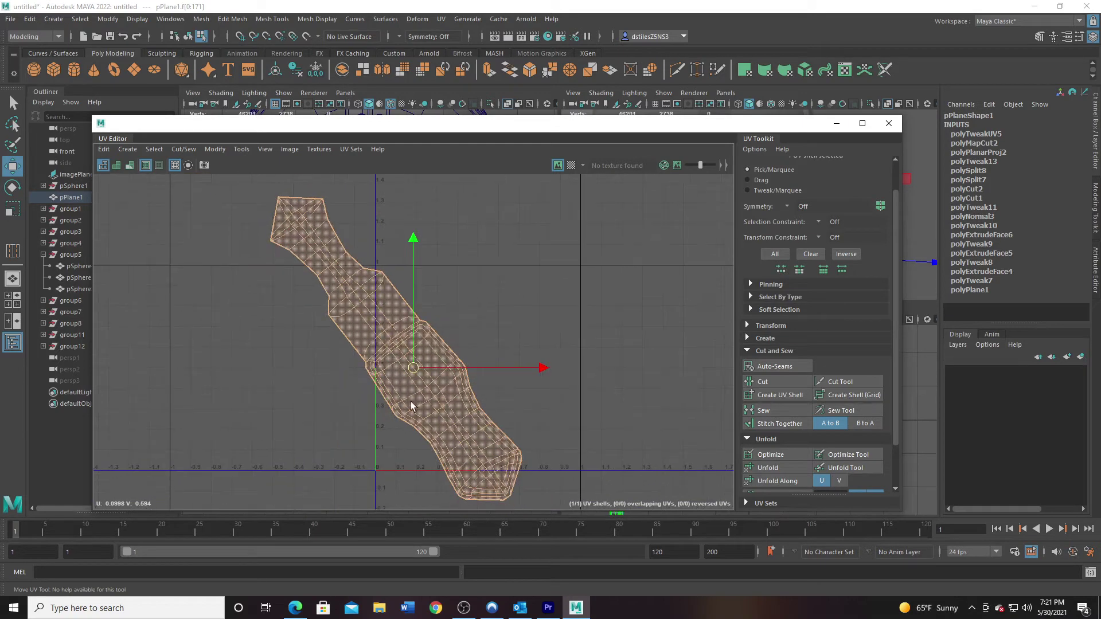
{"action": "middle_click_drag", "start_coordinate": [485, 482], "coordinate": [476, 418], "text": "alt"}
{"action": "scroll", "coordinate": [467, 423], "scroll_direction": "up", "scroll_amount": 4}
{"action": "scroll", "coordinate": [468, 425], "scroll_direction": "up", "scroll_amount": 3}
{"action": "right_click_drag", "start_coordinate": [554, 405], "coordinate": [555, 317]}
{"action": "left_click", "coordinate": [560, 417]}
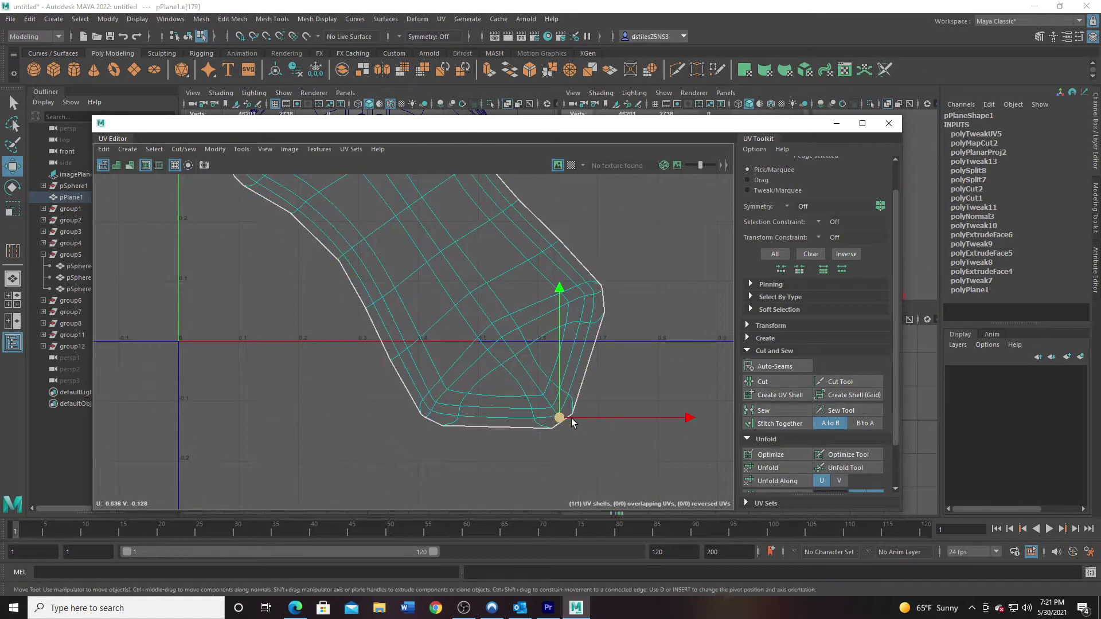
{"action": "left_click", "coordinate": [768, 382]}
{"action": "right_click_drag", "start_coordinate": [498, 368], "coordinate": [492, 317]}
{"action": "left_click", "coordinate": [489, 361]}
{"action": "left_click", "coordinate": [768, 468]}
Cut the two matching corner edges on either side of the nose guard's lower UV end and unfold the shell again.
{"action": "scroll", "coordinate": [571, 414], "scroll_direction": "down", "scroll_amount": 3}
{"action": "middle_click_drag", "start_coordinate": [424, 300], "coordinate": [475, 404], "text": "alt"}
{"action": "middle_click_drag", "start_coordinate": [505, 333], "coordinate": [386, 260], "text": "alt"}
{"action": "right_click_drag", "start_coordinate": [436, 336], "coordinate": [575, 388], "text": "alt"}
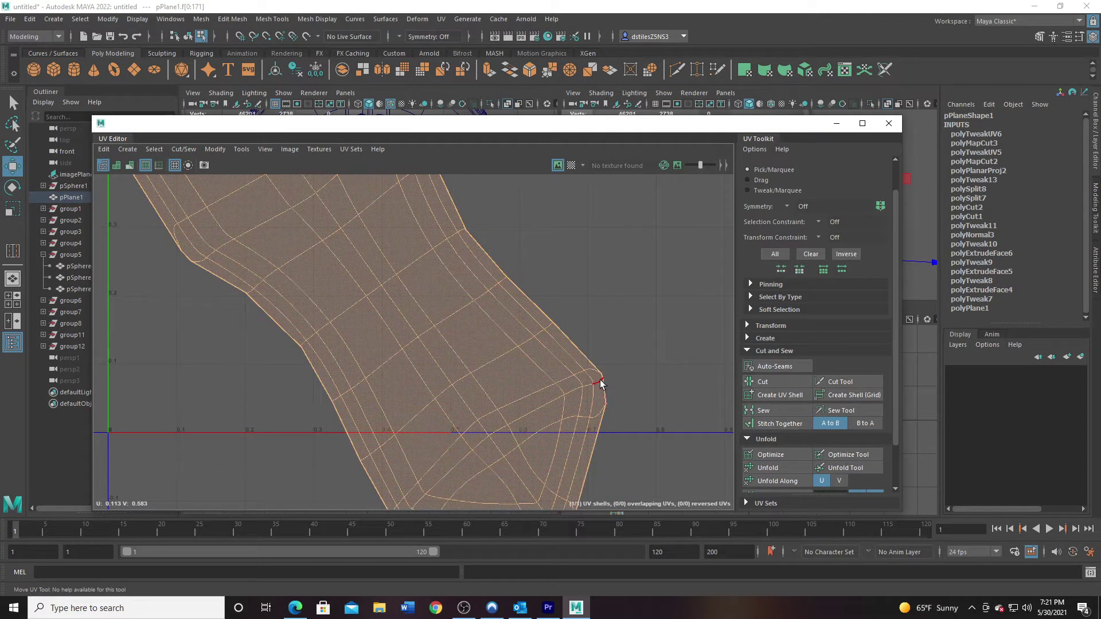
{"action": "left_click", "coordinate": [600, 379]}
{"action": "middle_click_drag", "start_coordinate": [553, 411], "coordinate": [620, 268], "text": "alt"}
{"action": "left_click", "coordinate": [470, 382], "text": "shift"}
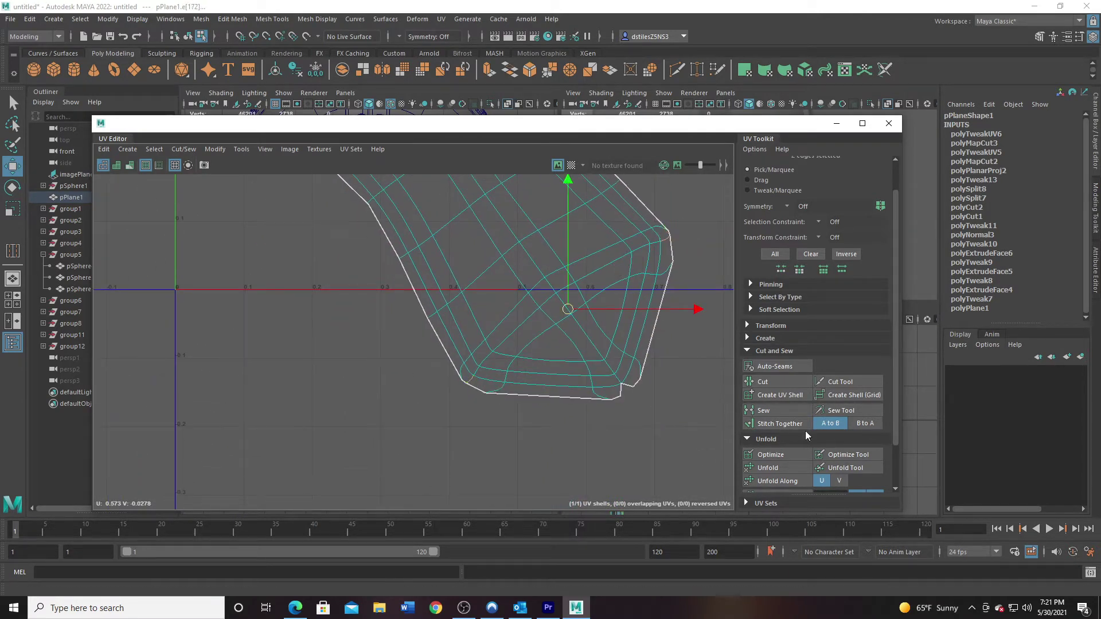
{"action": "left_click", "coordinate": [781, 382]}
{"action": "right_click_drag", "start_coordinate": [492, 334], "coordinate": [484, 346]}
{"action": "left_click", "coordinate": [484, 346]}
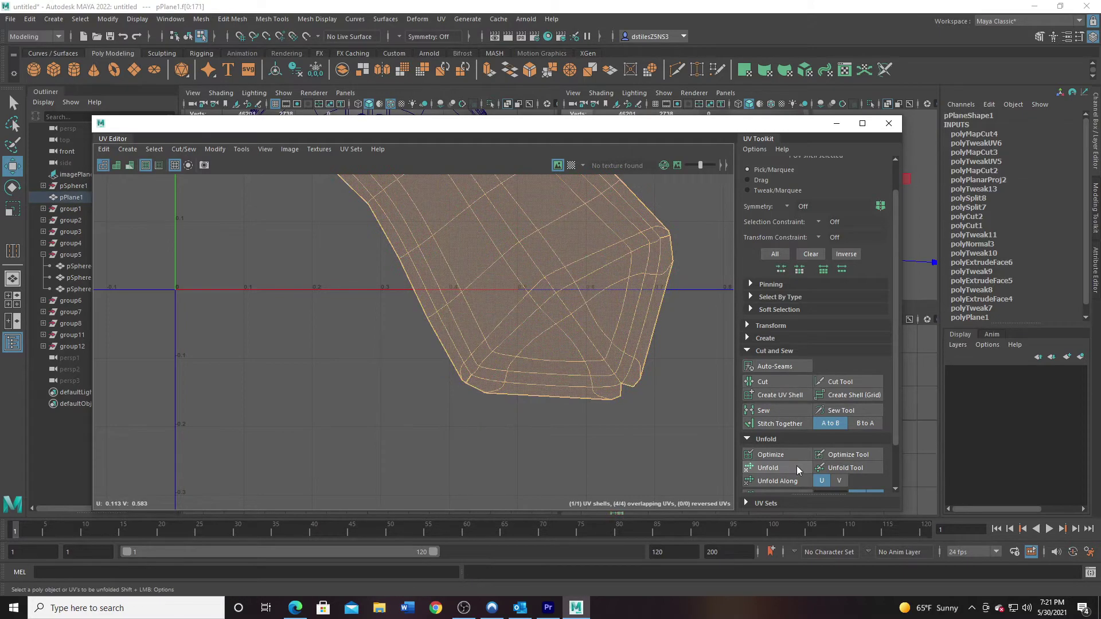
{"action": "left_click", "coordinate": [782, 467]}
Scale the nose guard's unfolded UV shell uniformly and close the UV Editor.
{"action": "right_click_drag", "start_coordinate": [619, 404], "coordinate": [344, 258], "text": "alt"}
{"action": "middle_click_drag", "start_coordinate": [388, 194], "coordinate": [551, 510], "text": "alt"}
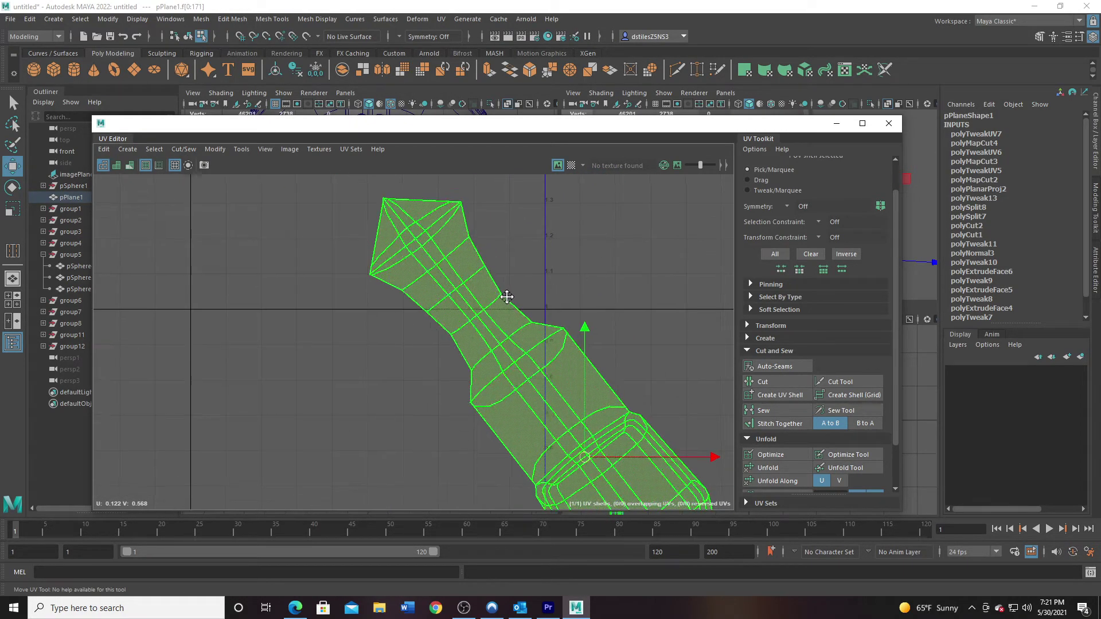
{"action": "middle_click_drag", "start_coordinate": [504, 295], "coordinate": [514, 344], "text": "alt"}
{"action": "right_click_drag", "start_coordinate": [540, 426], "coordinate": [467, 404], "text": "alt"}
{"action": "middle_click_drag", "start_coordinate": [468, 404], "coordinate": [250, 222], "text": "alt"}
{"action": "right_click_drag", "start_coordinate": [411, 372], "coordinate": [389, 336], "text": "alt"}
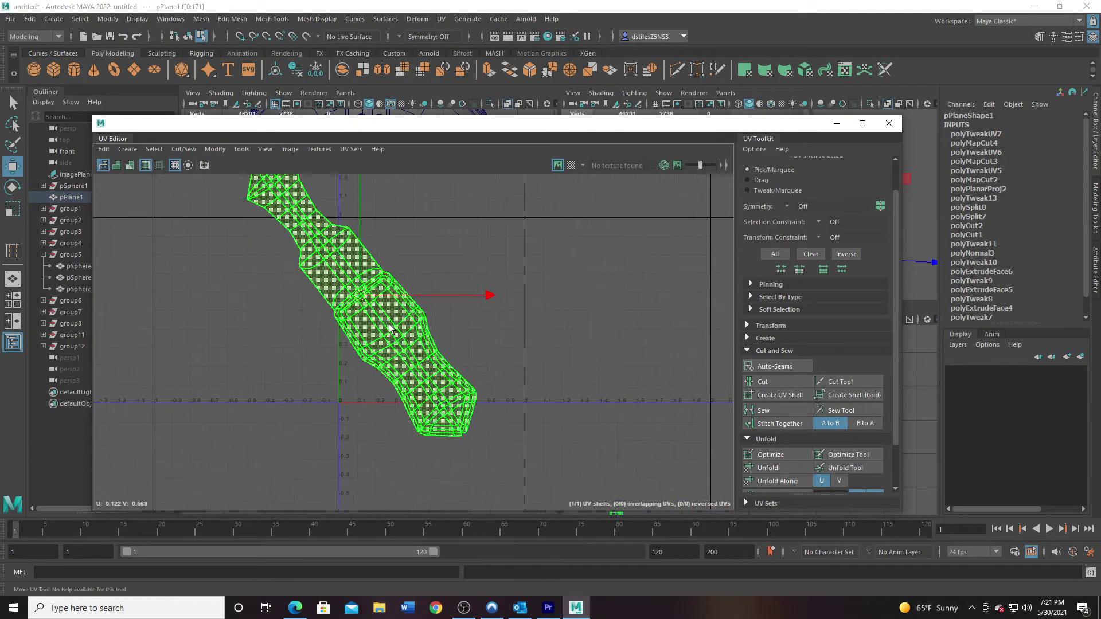
{"action": "middle_click_drag", "start_coordinate": [403, 332], "coordinate": [416, 349], "text": "alt"}
{"action": "key", "text": "r"}
{"action": "left_click_drag", "start_coordinate": [373, 314], "coordinate": [458, 295]}
{"action": "key", "text": "w"}
{"action": "left_click", "coordinate": [889, 123]}
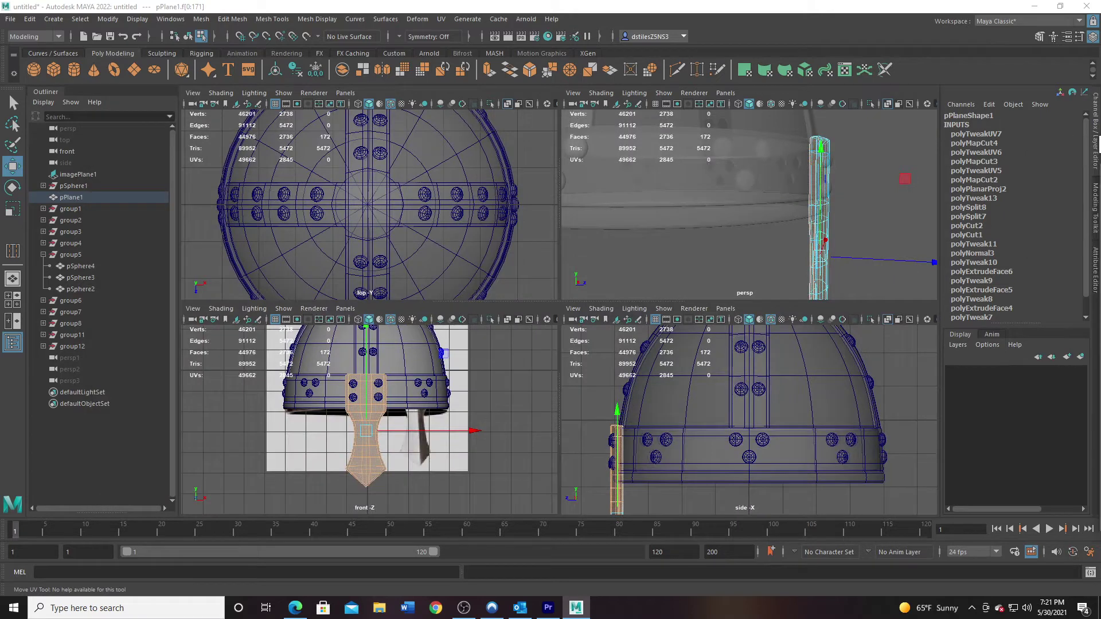
Select the arched strap running from the front of the dome to the back as a whole object.
{"action": "right_click_drag", "start_coordinate": [510, 395], "coordinate": [393, 362], "text": "alt"}
{"action": "middle_click_drag", "start_coordinate": [414, 297], "coordinate": [420, 370], "text": "alt"}
{"action": "middle_click_drag", "start_coordinate": [421, 226], "coordinate": [420, 167], "text": "alt"}
{"action": "key", "text": "space"}
{"action": "right_click_drag", "start_coordinate": [673, 287], "coordinate": [525, 261], "text": "alt"}
{"action": "left_click_drag", "start_coordinate": [525, 261], "coordinate": [457, 287], "text": "alt"}
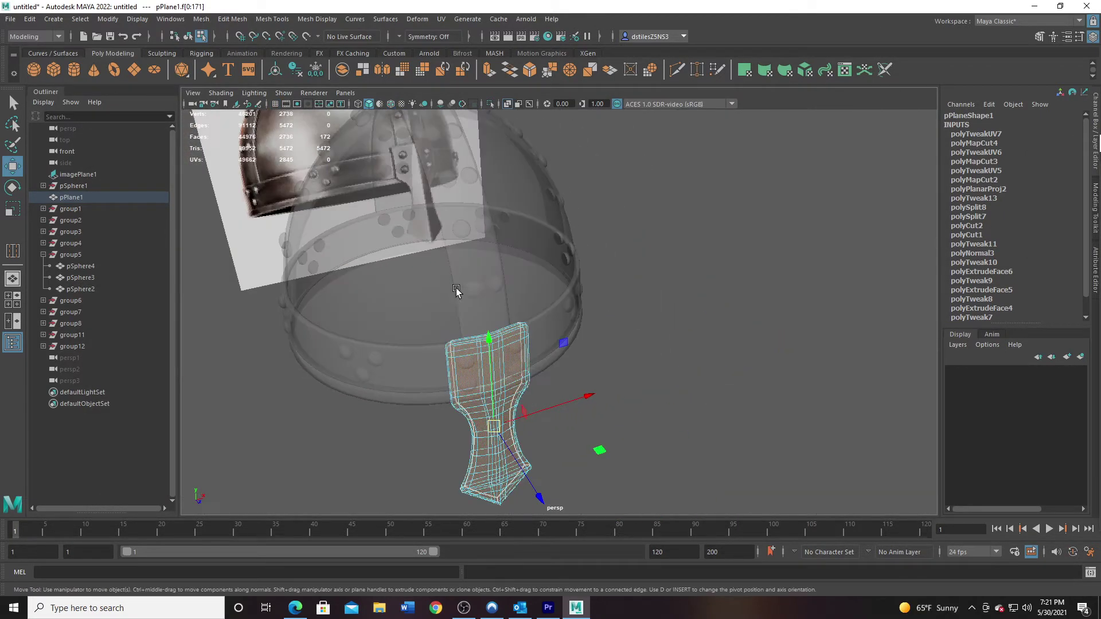
{"action": "middle_click_drag", "start_coordinate": [490, 282], "coordinate": [536, 361], "text": "alt"}
{"action": "left_click_drag", "start_coordinate": [536, 363], "coordinate": [498, 262], "text": "alt"}
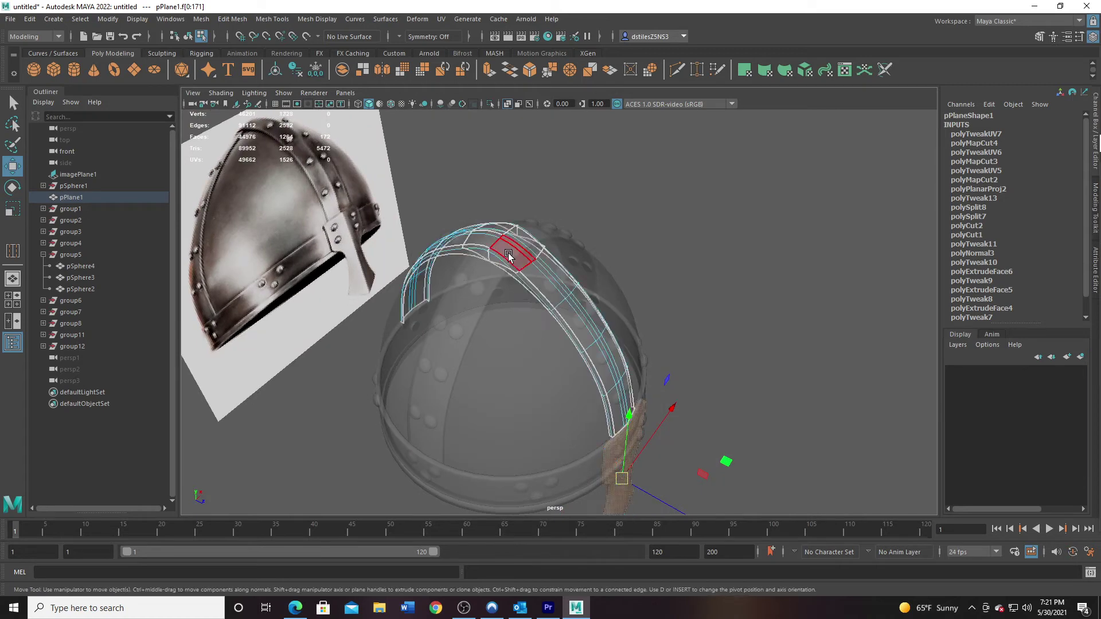
{"action": "scroll", "coordinate": [505, 260], "scroll_direction": "up", "scroll_amount": 2}
{"action": "right_click_drag", "start_coordinate": [532, 261], "coordinate": [568, 232]}
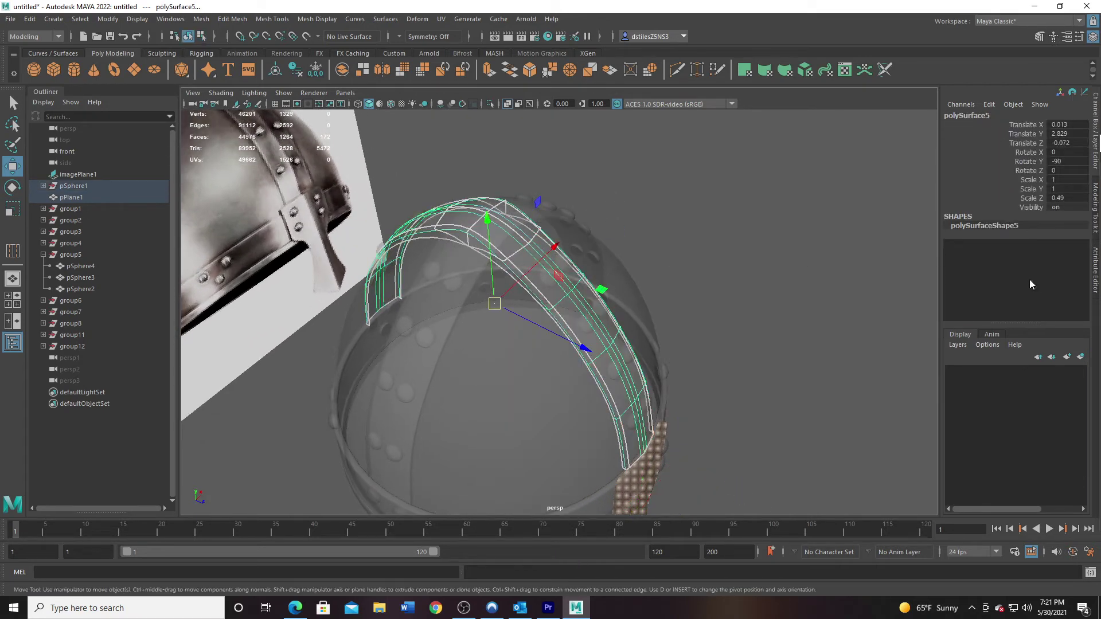
{"action": "left_click", "coordinate": [678, 254]}
{"action": "left_click", "coordinate": [526, 249]}
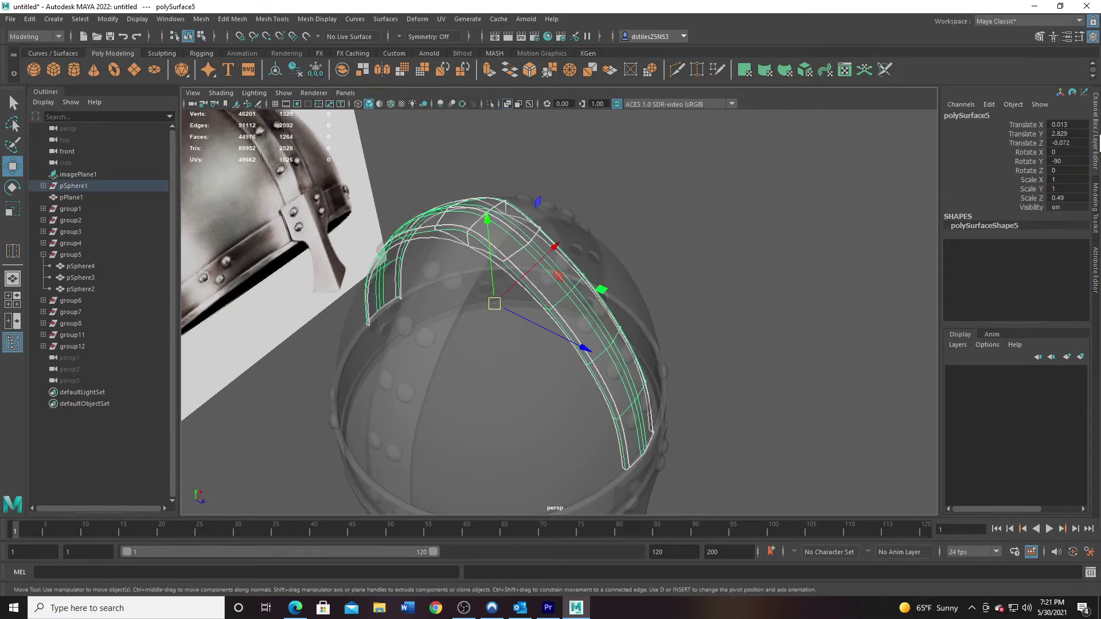
Create a camera-based UV projection for the arched strap and unfold its whole UV shell.
{"action": "left_click_drag", "start_coordinate": [663, 184], "coordinate": [434, 132]}
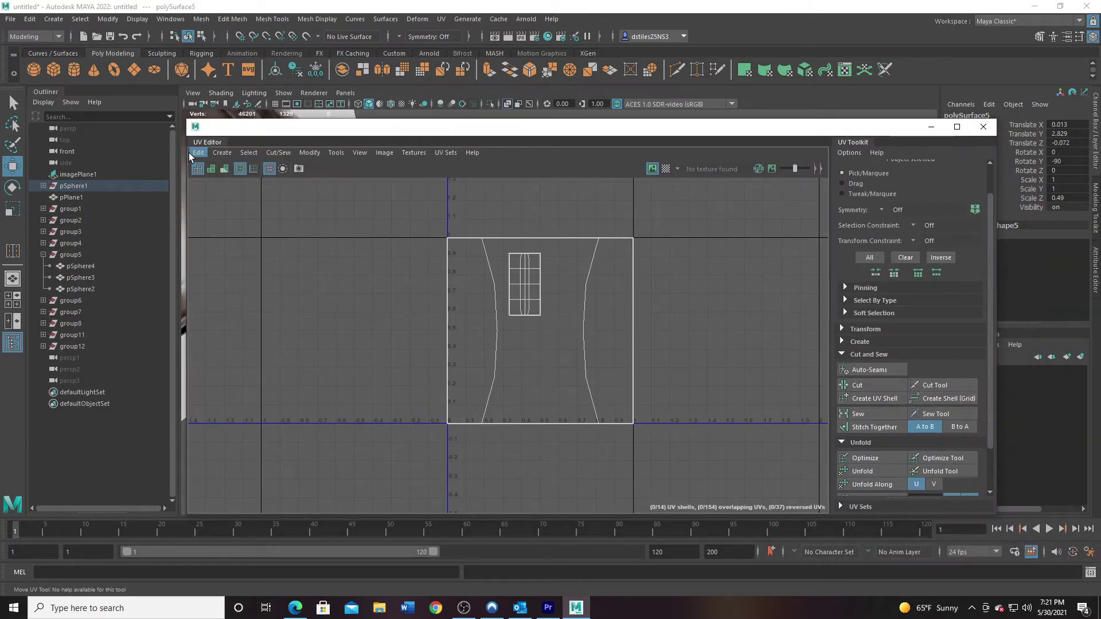
{"action": "left_click", "coordinate": [220, 152]}
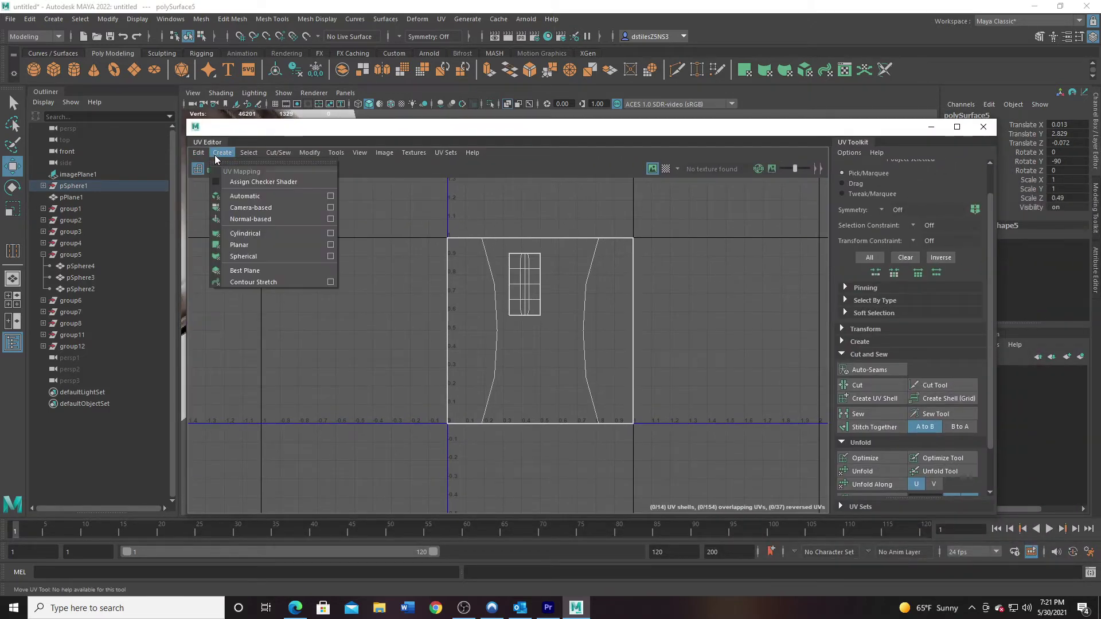
{"action": "left_click", "coordinate": [255, 219]}
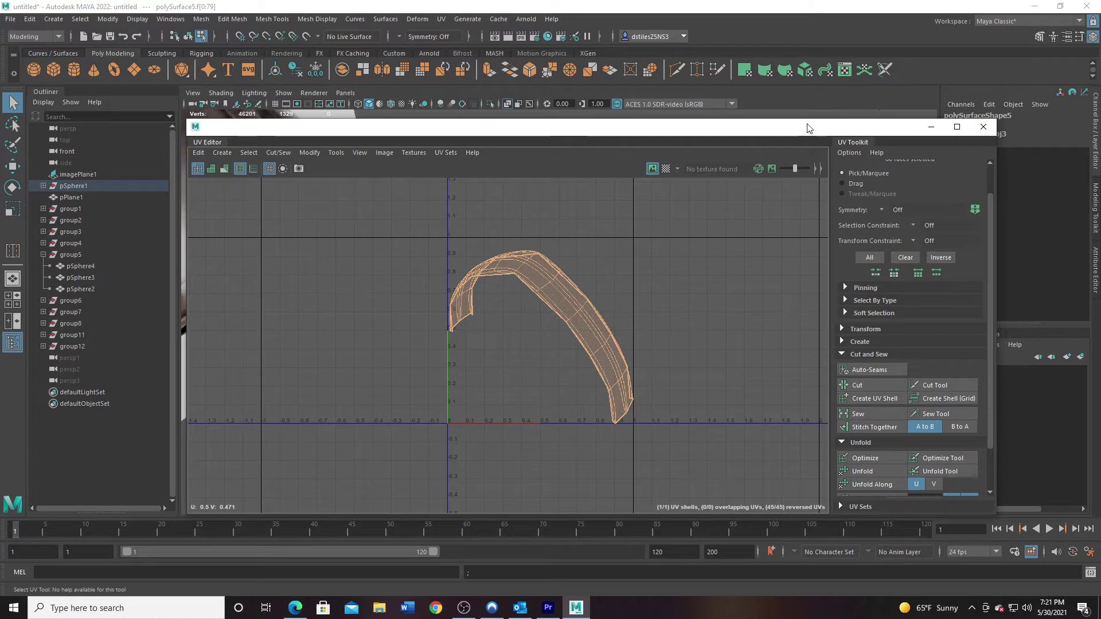
{"action": "right_click_drag", "start_coordinate": [562, 295], "coordinate": [540, 270]}
{"action": "left_click", "coordinate": [863, 472]}
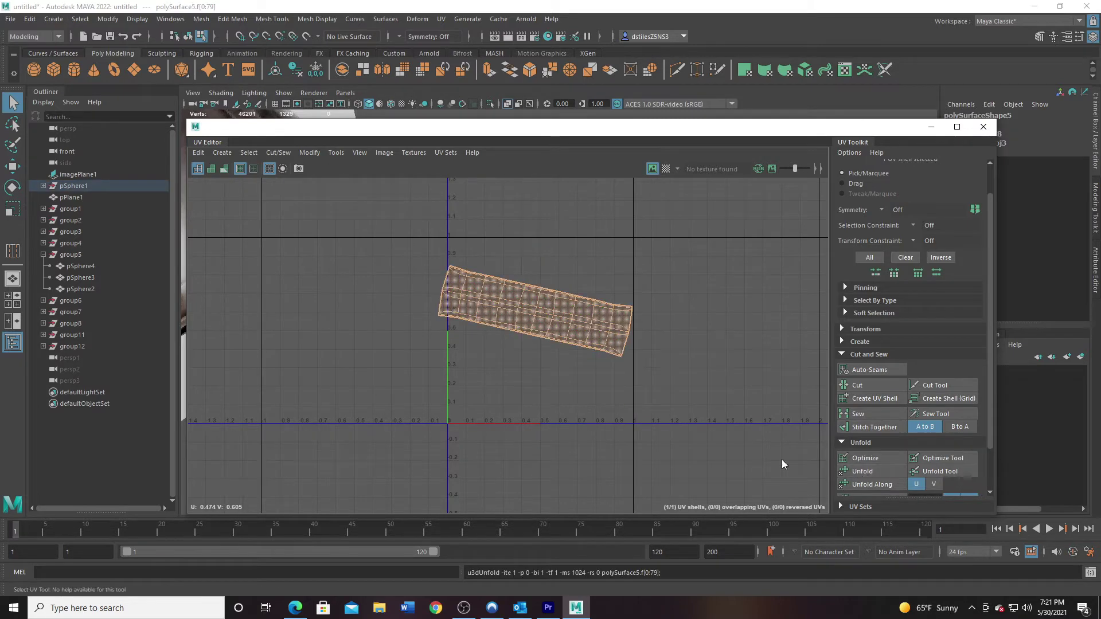
Scale down the strap's unfolded UV shell and move the UV Editor aside to uncover the viewport.
{"action": "key", "text": "e"}
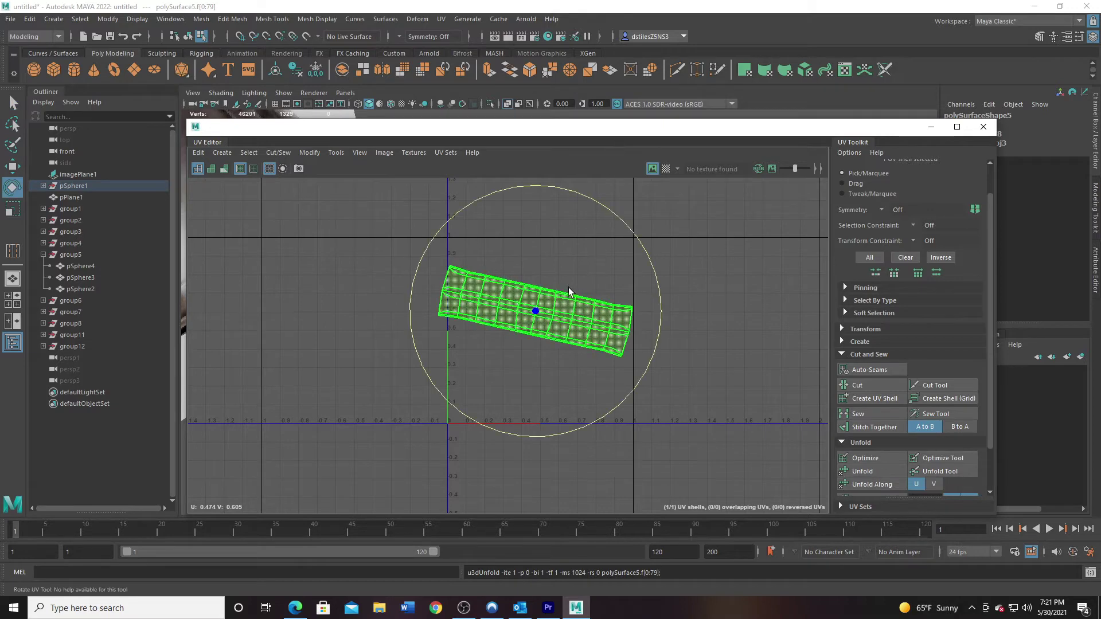
{"action": "key", "text": "r"}
{"action": "left_click_drag", "start_coordinate": [529, 312], "coordinate": [504, 304]}
{"action": "left_click_drag", "start_coordinate": [491, 138], "coordinate": [1100, 138]}
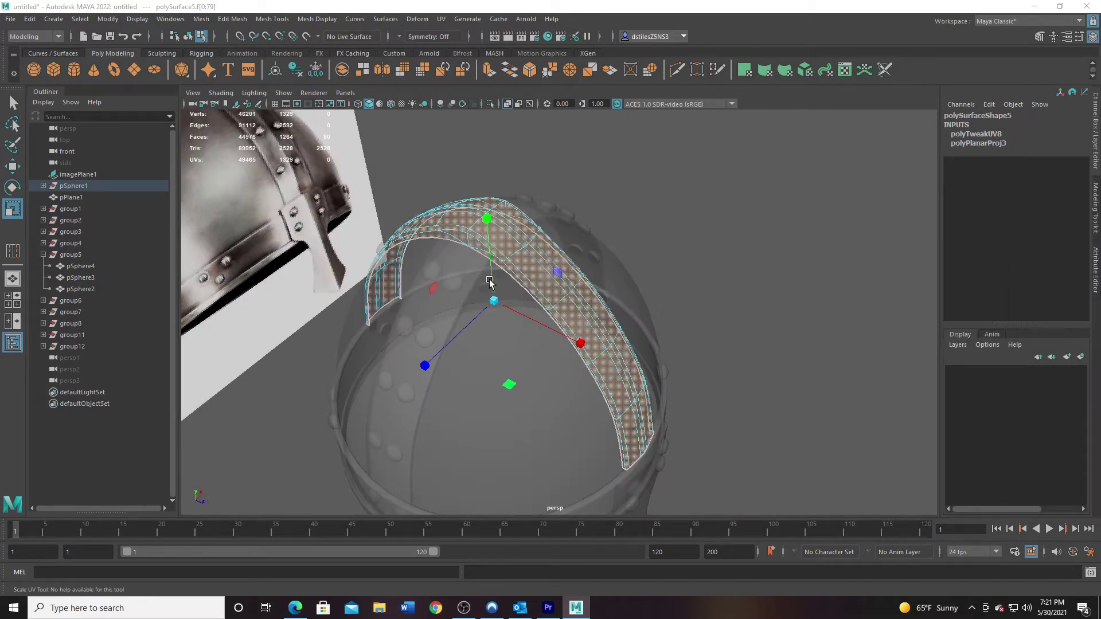
Select the second arched strap crossing the dome and create a camera-based UV projection for it.
{"action": "scroll", "coordinate": [487, 280], "scroll_direction": "up", "scroll_amount": 1}
{"action": "right_click_drag", "start_coordinate": [416, 303], "coordinate": [429, 290]}
{"action": "left_click", "coordinate": [412, 303]}
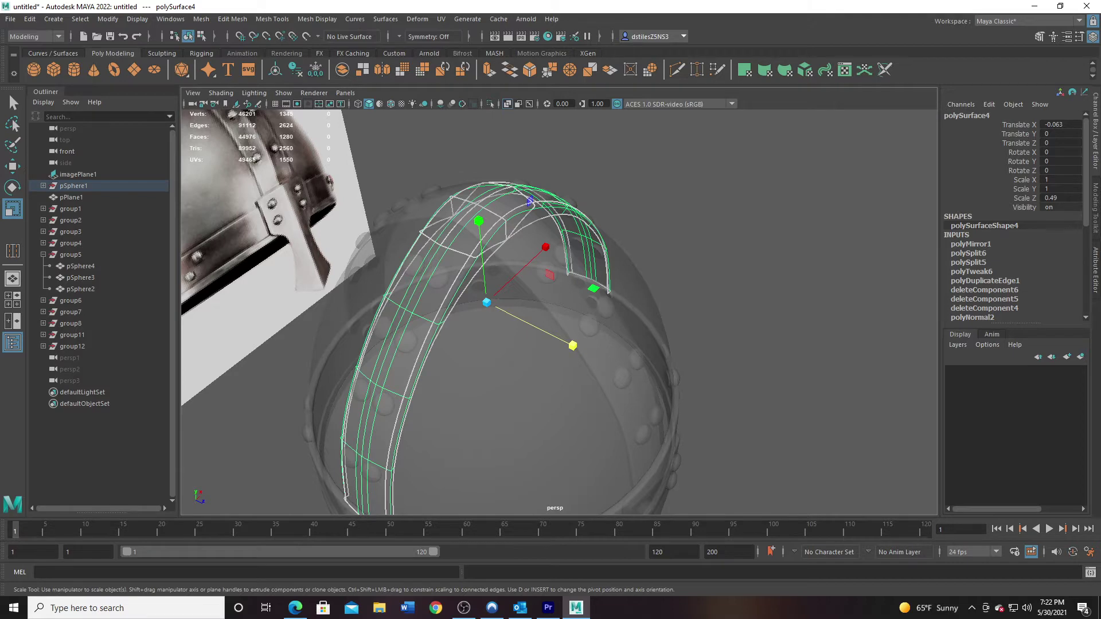
{"action": "left_click_drag", "start_coordinate": [1100, 129], "coordinate": [914, 132]}
{"action": "left_click", "coordinate": [685, 151]}
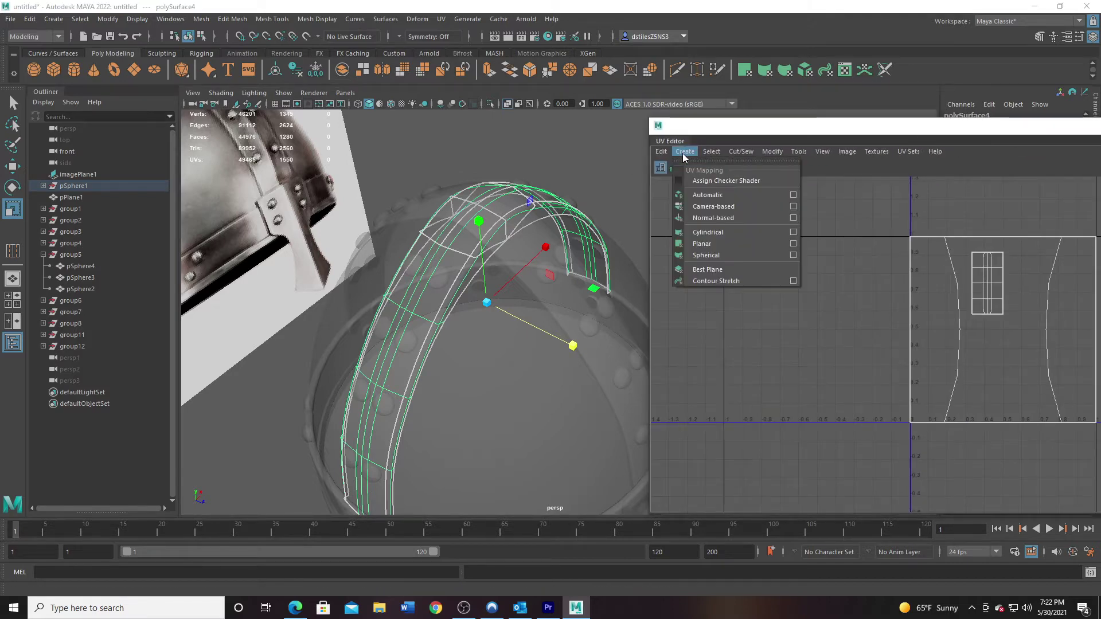
{"action": "left_click", "coordinate": [715, 208]}
Select the second strap's whole UV shell and unfold it.
{"action": "right_click_drag", "start_coordinate": [484, 223], "coordinate": [430, 224]}
{"action": "left_click", "coordinate": [449, 253]}
{"action": "right_click", "coordinate": [450, 262]}
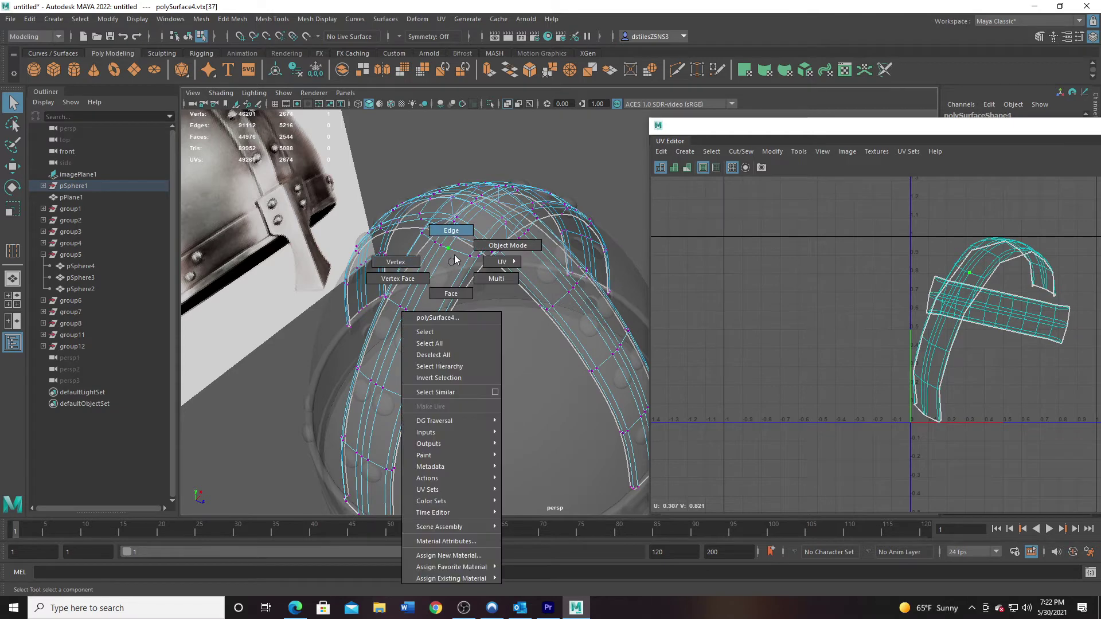
{"action": "left_click", "coordinate": [451, 265]}
{"action": "right_click_drag", "start_coordinate": [990, 257], "coordinate": [952, 238]}
{"action": "left_click", "coordinate": [997, 252]}
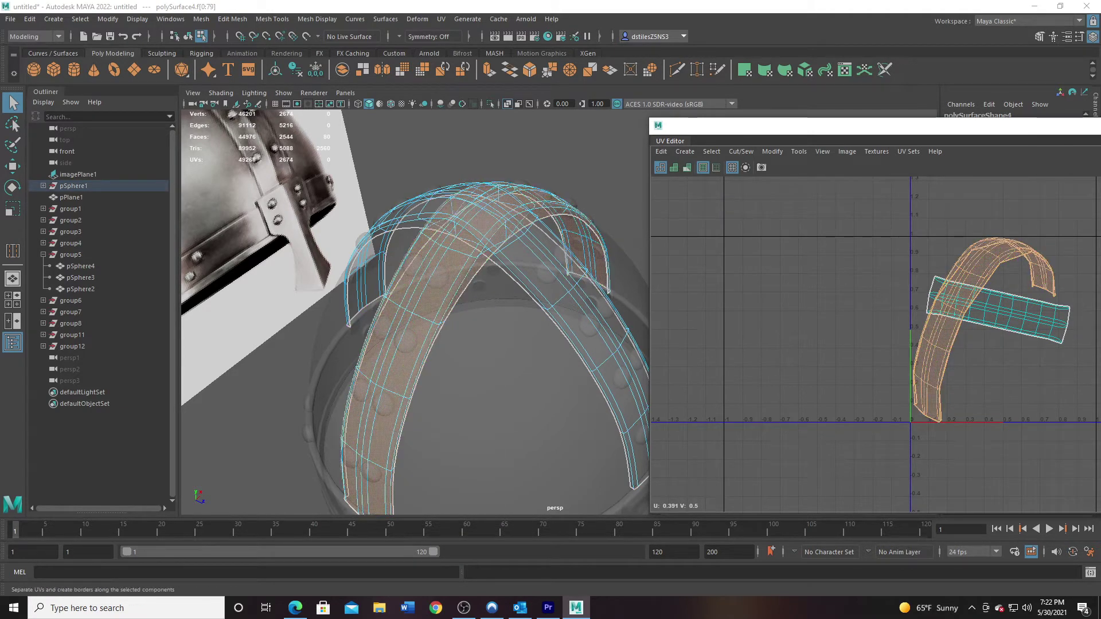
{"action": "key", "text": "ctrl+l"}
Scale down the second strap's UV shell, rotate it parallel to the first strap's shell and place it just above.
{"action": "key", "text": "r"}
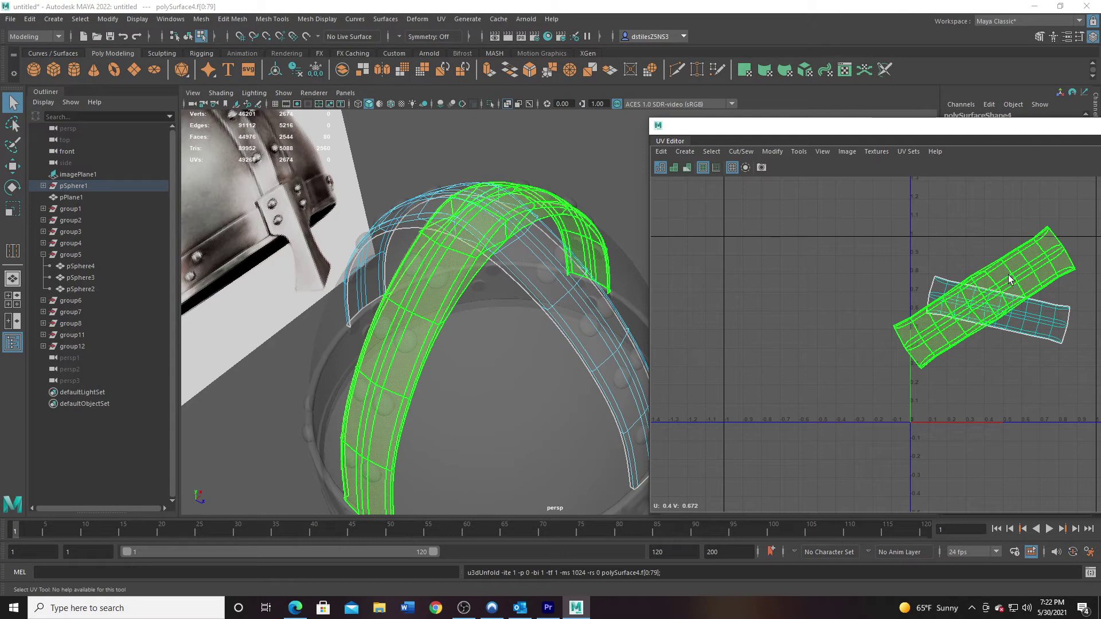
{"action": "left_click_drag", "start_coordinate": [989, 300], "coordinate": [963, 293]}
{"action": "key", "text": "e"}
{"action": "left_click_drag", "start_coordinate": [930, 184], "coordinate": [1038, 215]}
{"action": "key", "text": "w"}
{"action": "left_click_drag", "start_coordinate": [984, 299], "coordinate": [1008, 272]}
Return to object selection and select several rivets on the rim band together.
{"action": "left_click_drag", "start_coordinate": [456, 315], "coordinate": [454, 343], "text": "alt"}
{"action": "middle_click_drag", "start_coordinate": [431, 308], "coordinate": [450, 324], "text": "alt"}
{"action": "left_click", "coordinate": [449, 326]}
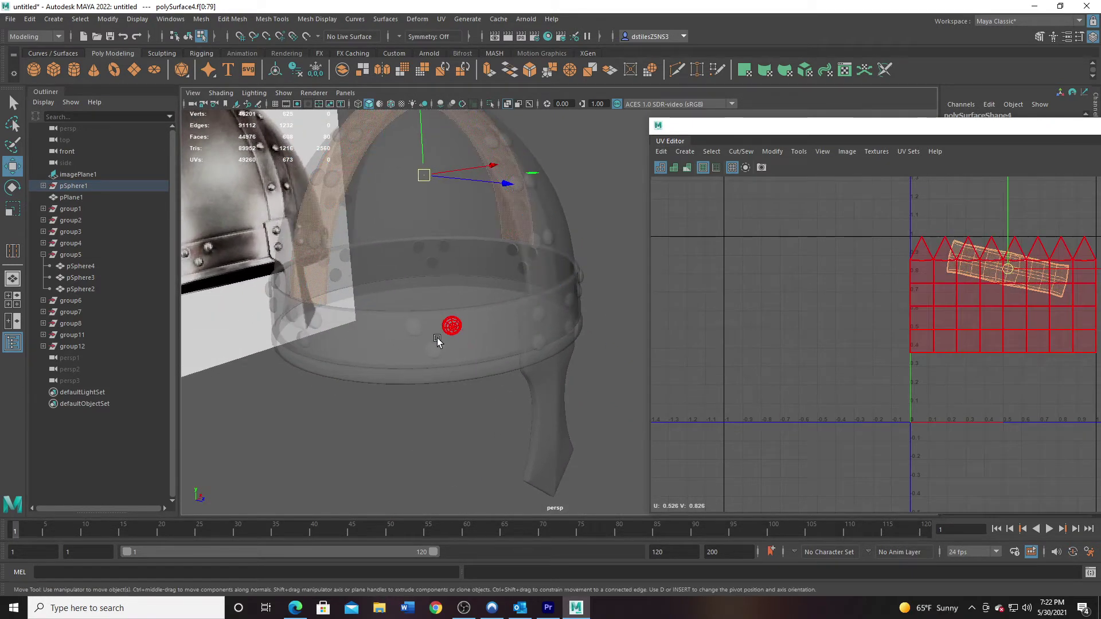
{"action": "right_click_drag", "start_coordinate": [450, 330], "coordinate": [560, 205]}
{"action": "left_click", "coordinate": [418, 334]}
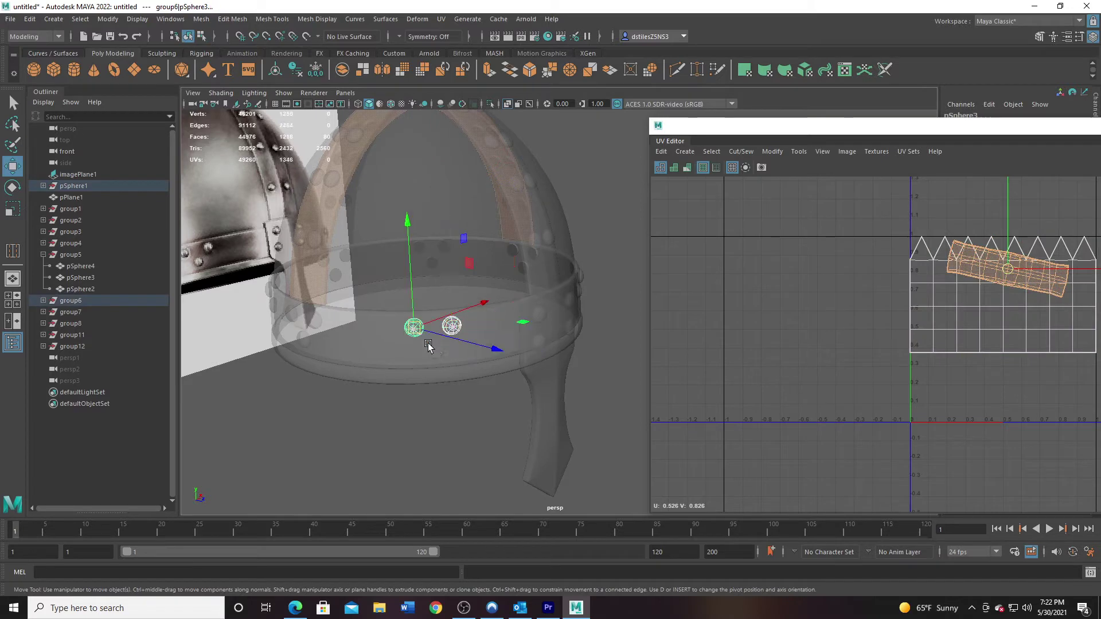
{"action": "left_click", "coordinate": [435, 349], "text": "shift"}
{"action": "left_click", "coordinate": [538, 316], "text": "shift"}
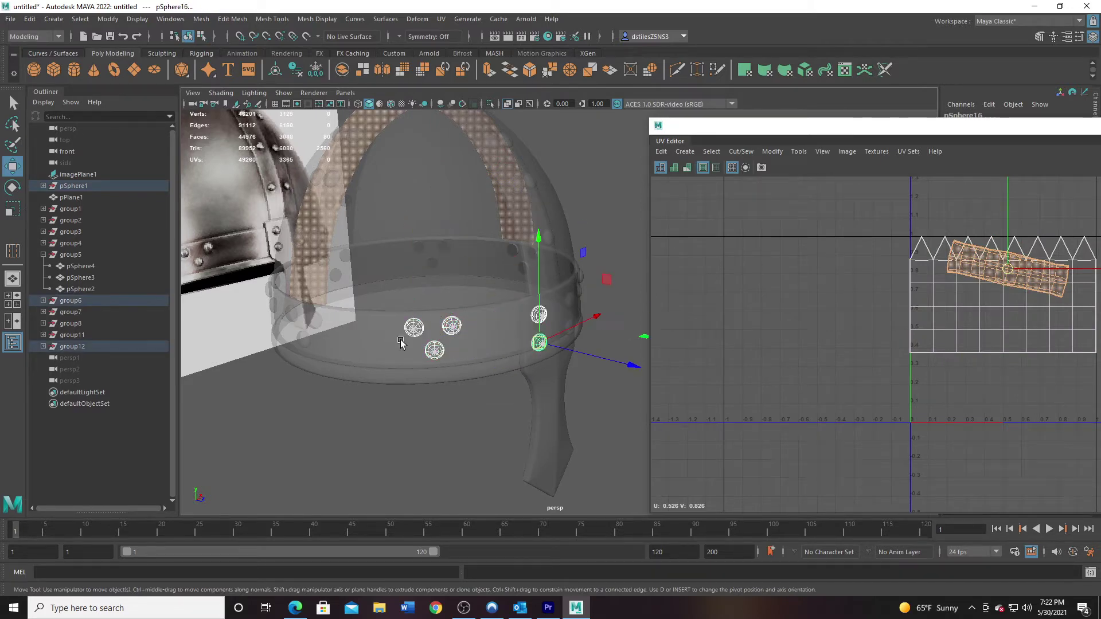
Extend the selection with a marquee over the helmet so that it takes in all the rivets.
{"action": "scroll", "coordinate": [432, 354], "scroll_direction": "down", "scroll_amount": 4}
{"action": "left_click_drag", "start_coordinate": [432, 323], "coordinate": [528, 359], "text": "alt"}
{"action": "scroll", "coordinate": [528, 359], "scroll_direction": "down", "scroll_amount": 2}
{"action": "left_click_drag", "start_coordinate": [423, 178], "coordinate": [661, 446]}
{"action": "left_click_drag", "start_coordinate": [475, 347], "coordinate": [548, 360], "text": "alt"}
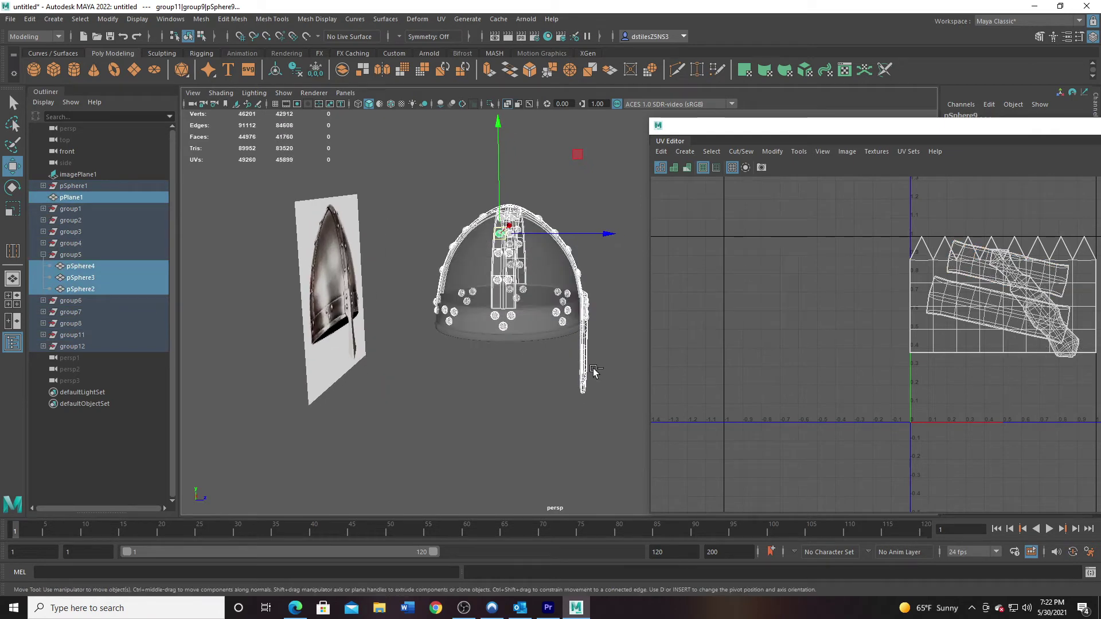
Remove the nose guard and both arched straps from the selection so only the rivets stay selected.
{"action": "left_click", "coordinate": [580, 367], "text": "ctrl"}
{"action": "left_click", "coordinate": [504, 265], "text": "ctrl"}
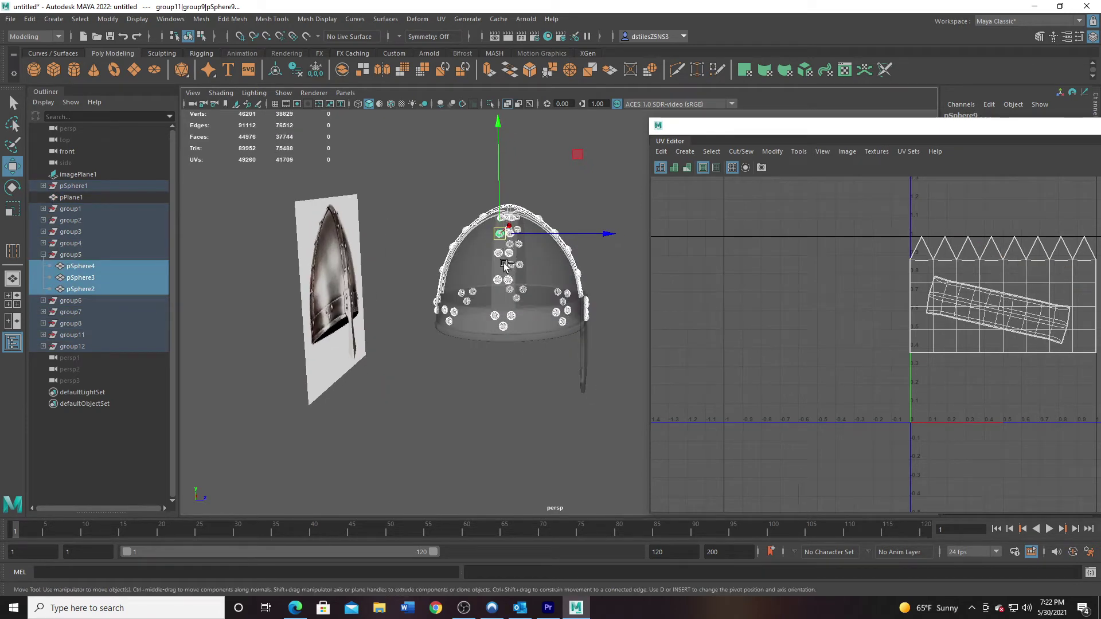
{"action": "left_click_drag", "start_coordinate": [420, 270], "coordinate": [487, 321], "text": "alt"}
{"action": "scroll", "coordinate": [393, 286], "scroll_direction": "up", "scroll_amount": 4}
{"action": "left_click", "coordinate": [398, 242], "text": "ctrl"}
{"action": "scroll", "coordinate": [394, 290], "scroll_direction": "down", "scroll_amount": 6}
{"action": "left_click_drag", "start_coordinate": [395, 292], "coordinate": [380, 346], "text": "alt"}
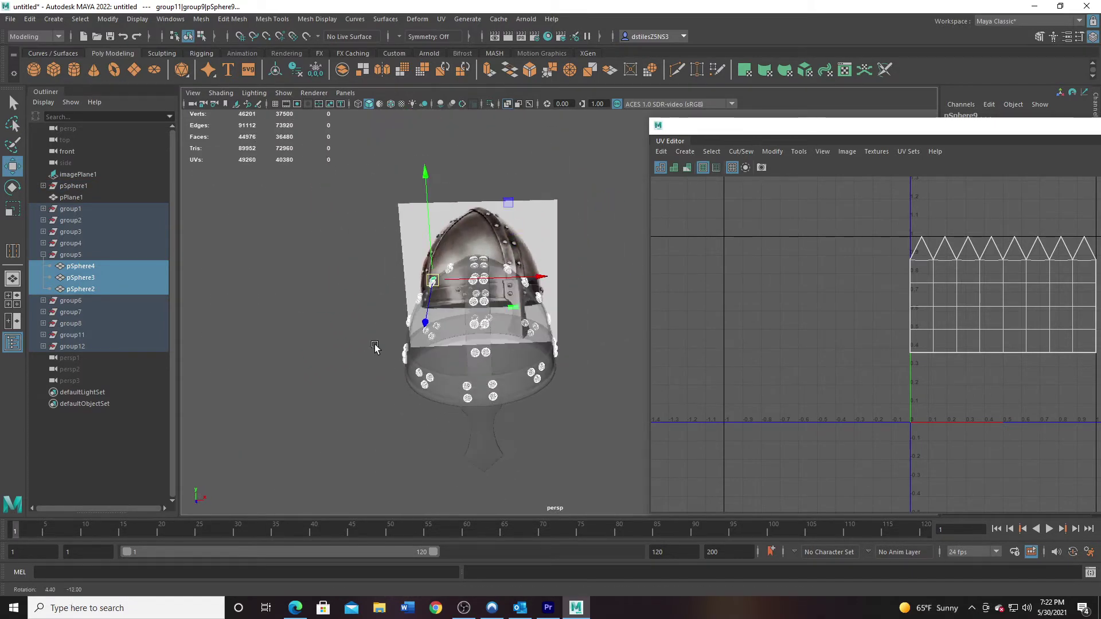
Create a camera-based UV projection for all selected rivets and unfold all their UV shells.
{"action": "left_click_drag", "start_coordinate": [796, 132], "coordinate": [400, 142]}
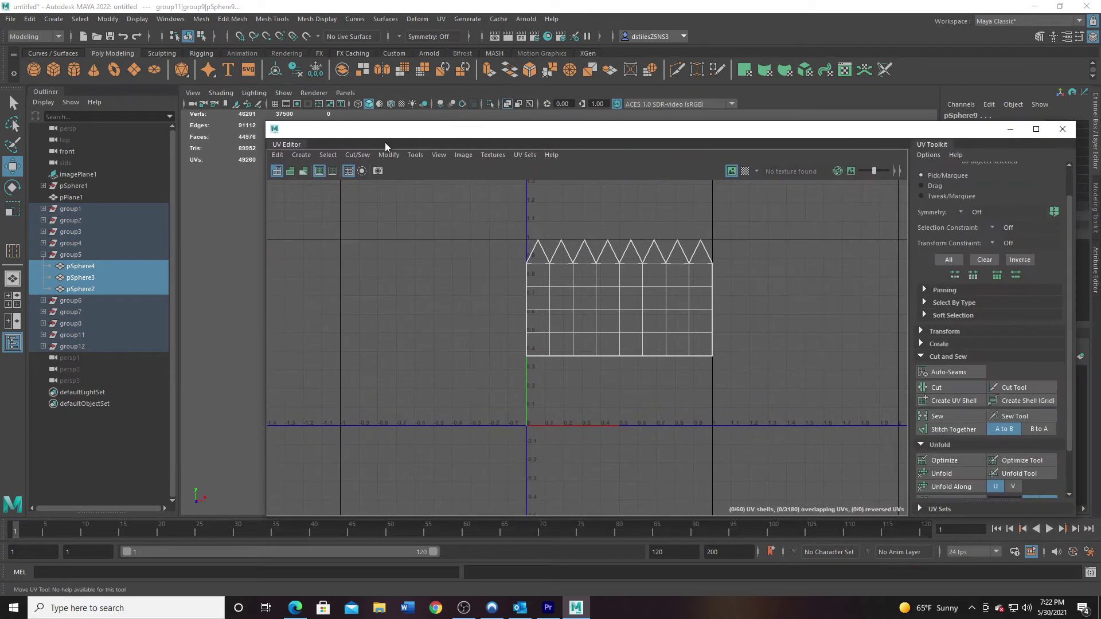
{"action": "left_click", "coordinate": [325, 152]}
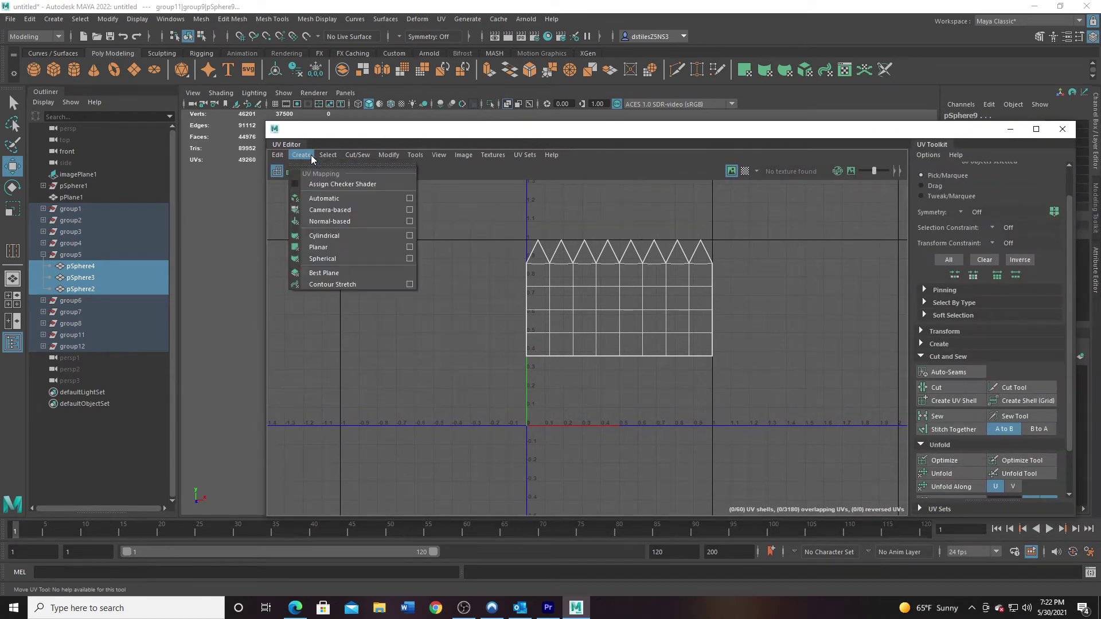
{"action": "left_click", "coordinate": [332, 208]}
{"action": "key", "text": "ctrl+F11"}
{"action": "right_click_drag", "start_coordinate": [624, 330], "coordinate": [557, 305]}
{"action": "left_click_drag", "start_coordinate": [466, 206], "coordinate": [769, 439]}
{"action": "left_click", "coordinate": [945, 473]}
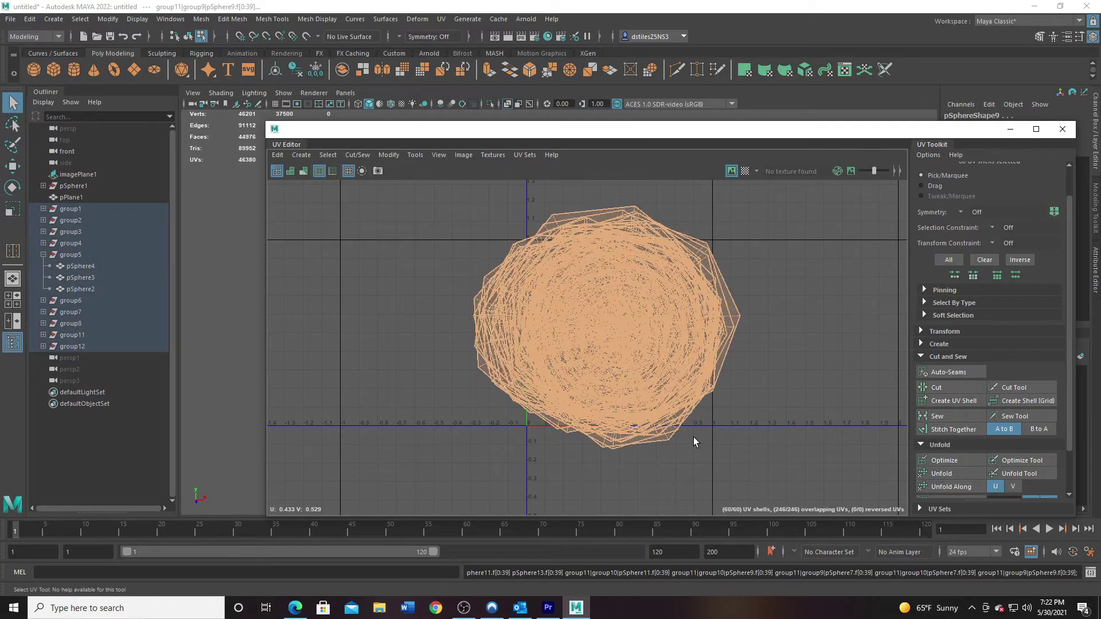
Pick single rivet shells out of the overlapping pile to inspect their unfolded UVs.
{"action": "right_click_drag", "start_coordinate": [612, 315], "coordinate": [563, 294]}
{"action": "left_click", "coordinate": [614, 315]}
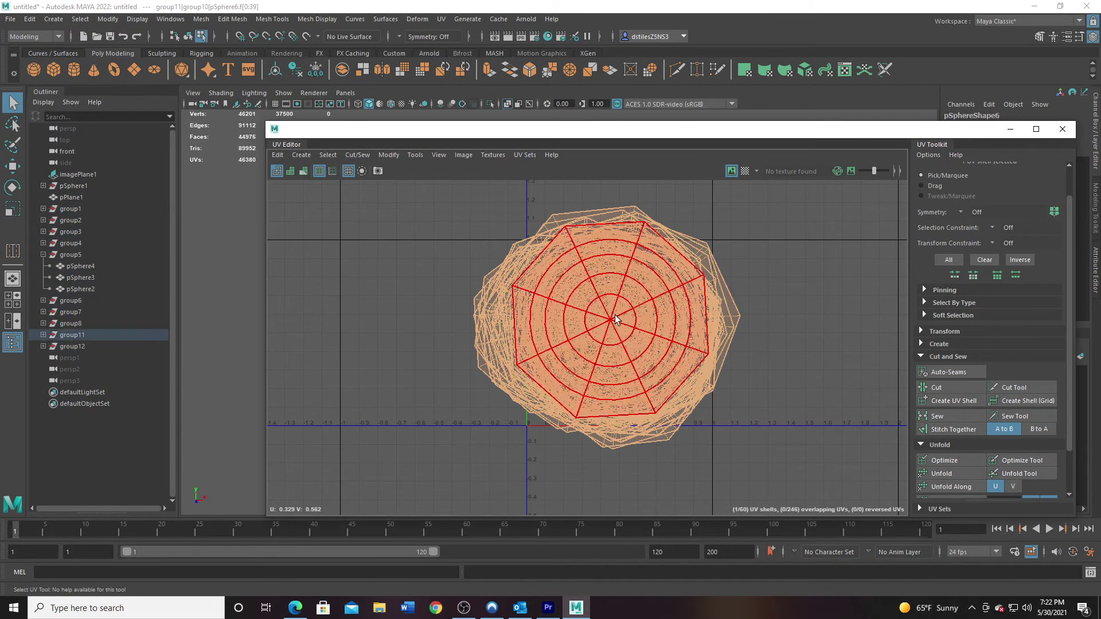
{"action": "left_click", "coordinate": [620, 343]}
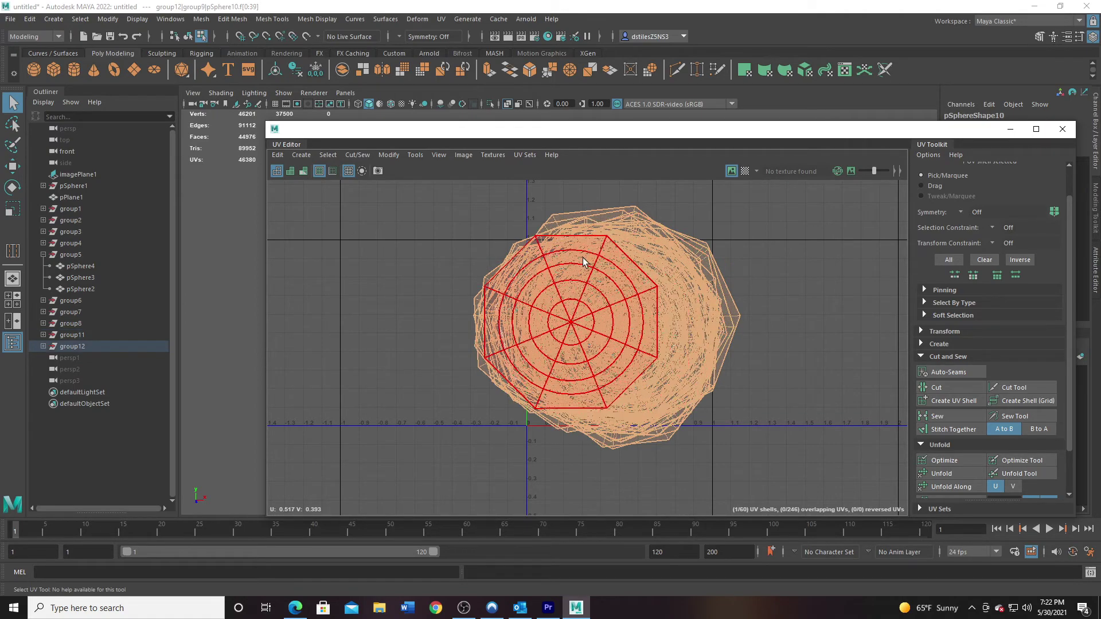
Uncover the viewport, return to object selection and select all parts of the helmet.
{"action": "left_click_drag", "start_coordinate": [545, 127], "coordinate": [973, 117]}
{"action": "scroll", "coordinate": [467, 351], "scroll_direction": "down", "scroll_amount": 2}
{"action": "left_click_drag", "start_coordinate": [467, 351], "coordinate": [574, 337], "text": "alt"}
{"action": "right_click_drag", "start_coordinate": [574, 338], "coordinate": [693, 224]}
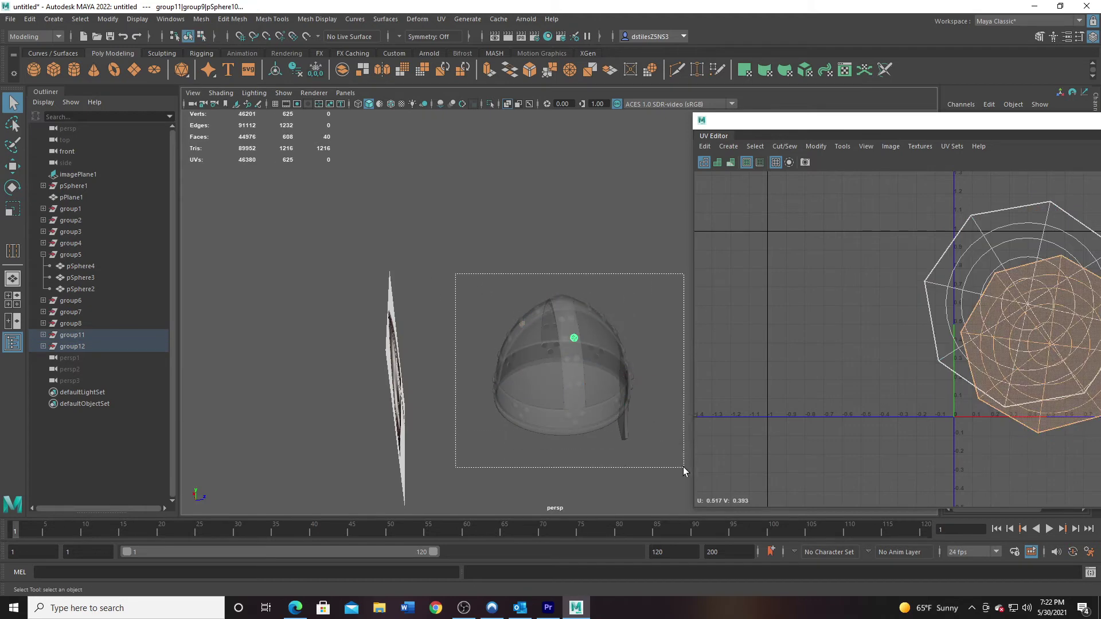
{"action": "left_click_drag", "start_coordinate": [682, 465], "coordinate": [683, 464]}
Gather the UV shells of all helmet parts and arrange them with the automatic Layout.
{"action": "left_click_drag", "start_coordinate": [814, 125], "coordinate": [262, 85]}
{"action": "scroll", "coordinate": [819, 374], "scroll_direction": "down", "scroll_amount": 3}
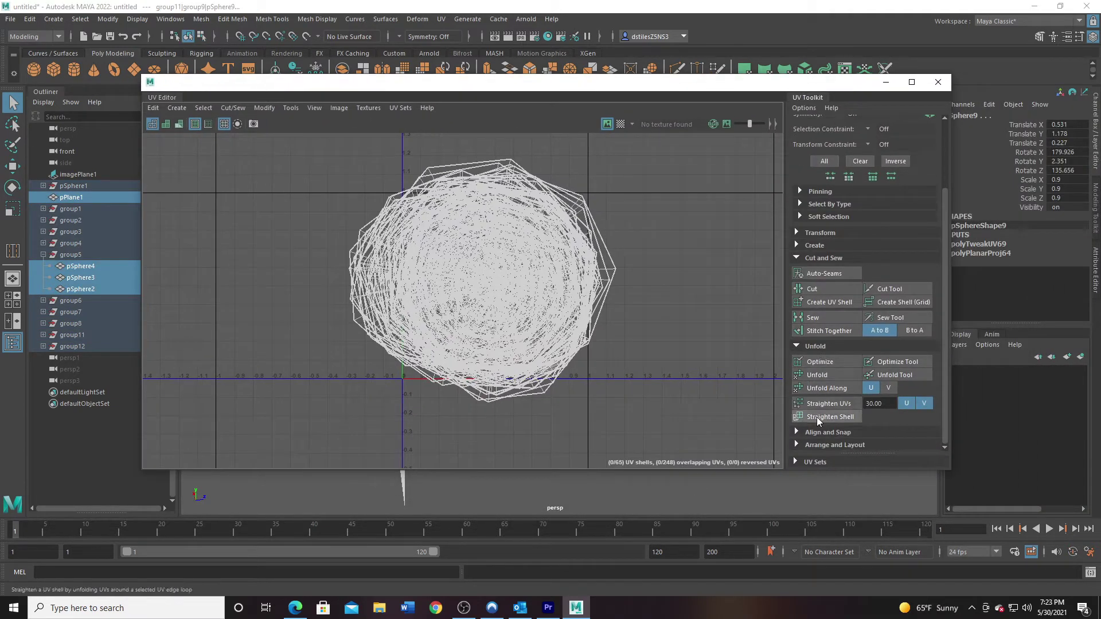
{"action": "left_click", "coordinate": [797, 443]}
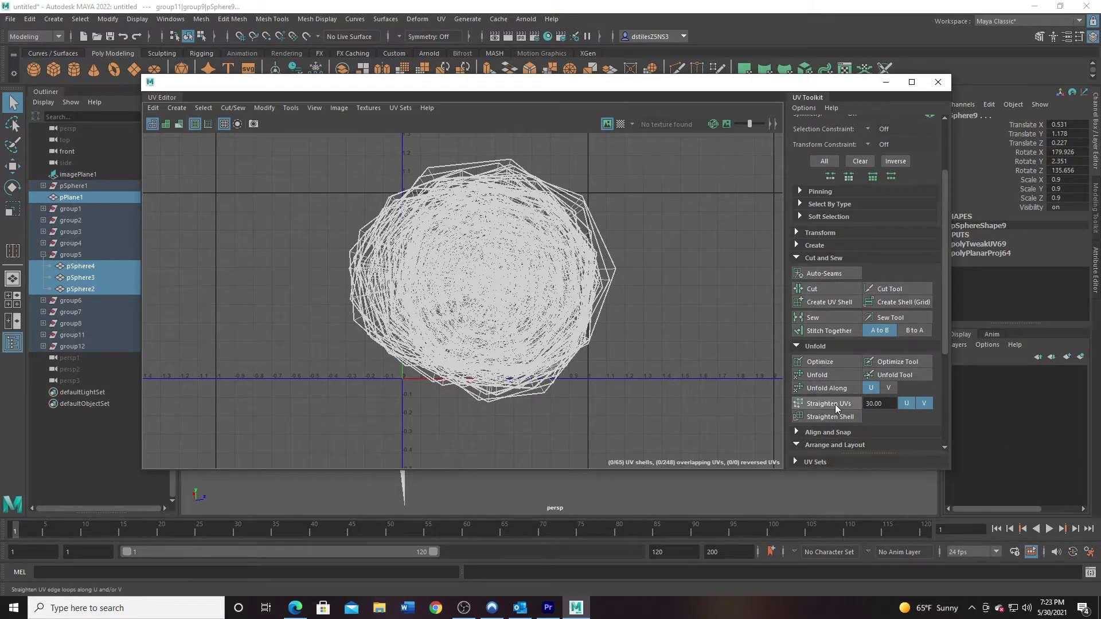
{"action": "scroll", "coordinate": [835, 404], "scroll_direction": "down", "scroll_amount": 5}
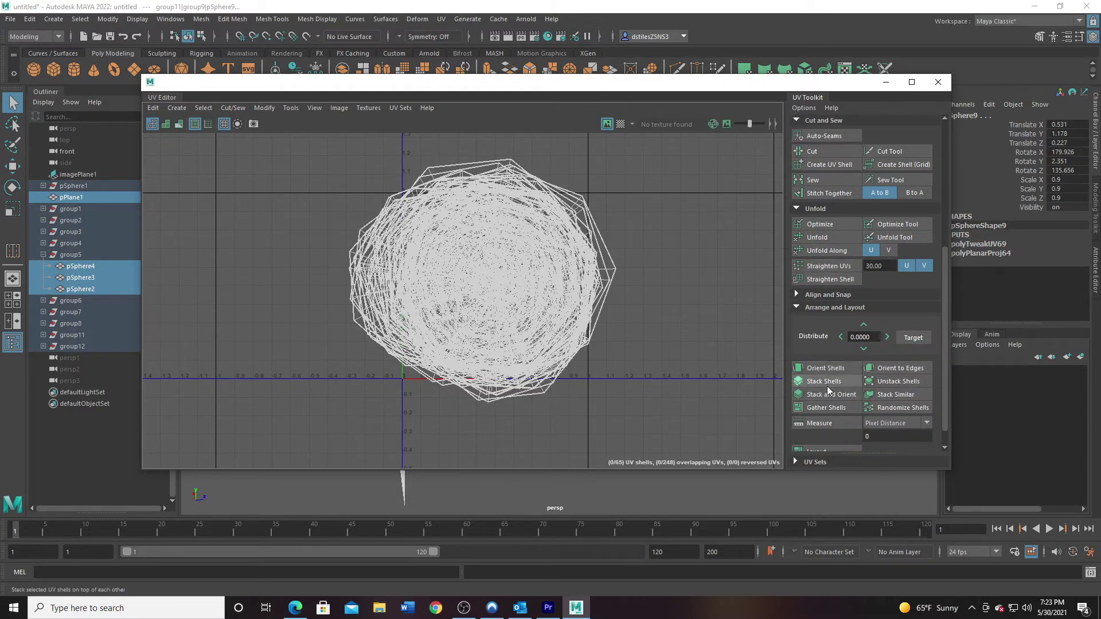
{"action": "left_click", "coordinate": [824, 405]}
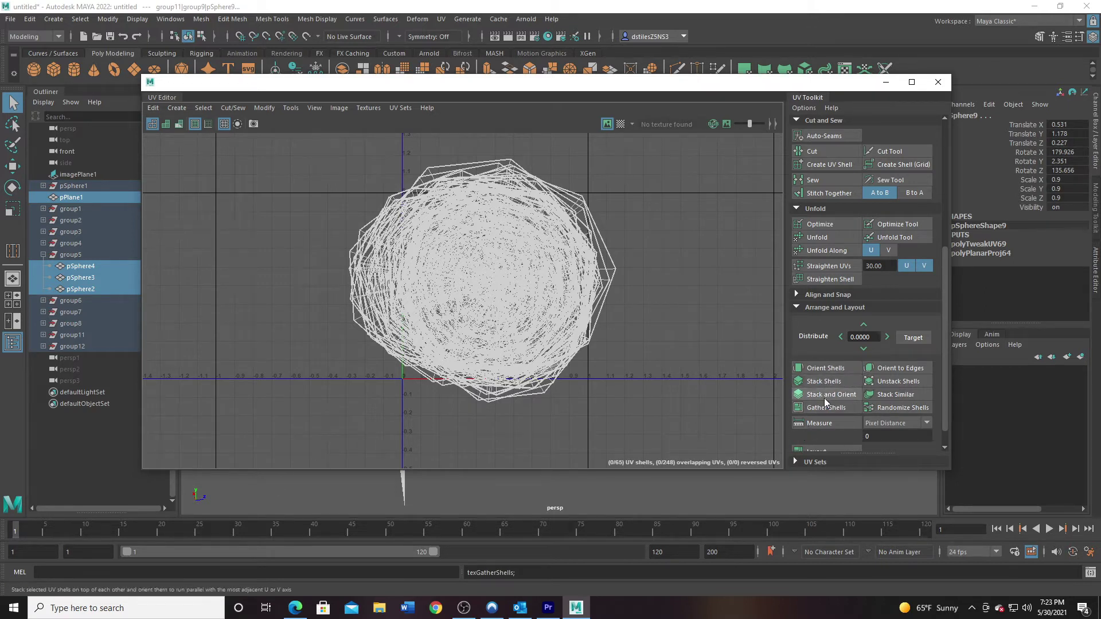
{"action": "scroll", "coordinate": [824, 397], "scroll_direction": "down", "scroll_amount": 1}
{"action": "left_click", "coordinate": [816, 429]}
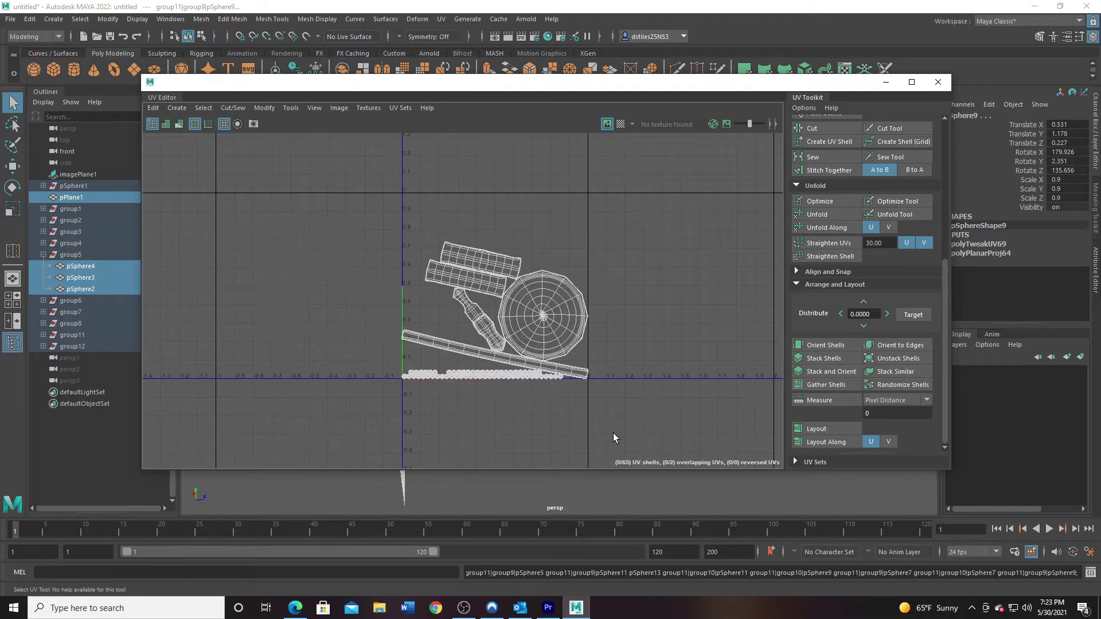
Select all the laid-out UV shells, enlarge them slightly together and shift them upward.
{"action": "right_click_drag", "start_coordinate": [408, 325], "coordinate": [507, 346], "text": "alt"}
{"action": "middle_click_drag", "start_coordinate": [471, 313], "coordinate": [425, 331], "text": "alt"}
{"action": "right_click_drag", "start_coordinate": [426, 330], "coordinate": [445, 339], "text": "alt"}
{"action": "middle_click_drag", "start_coordinate": [526, 359], "coordinate": [500, 353], "text": "alt"}
{"action": "right_click_drag", "start_coordinate": [500, 352], "coordinate": [387, 333], "text": "alt"}
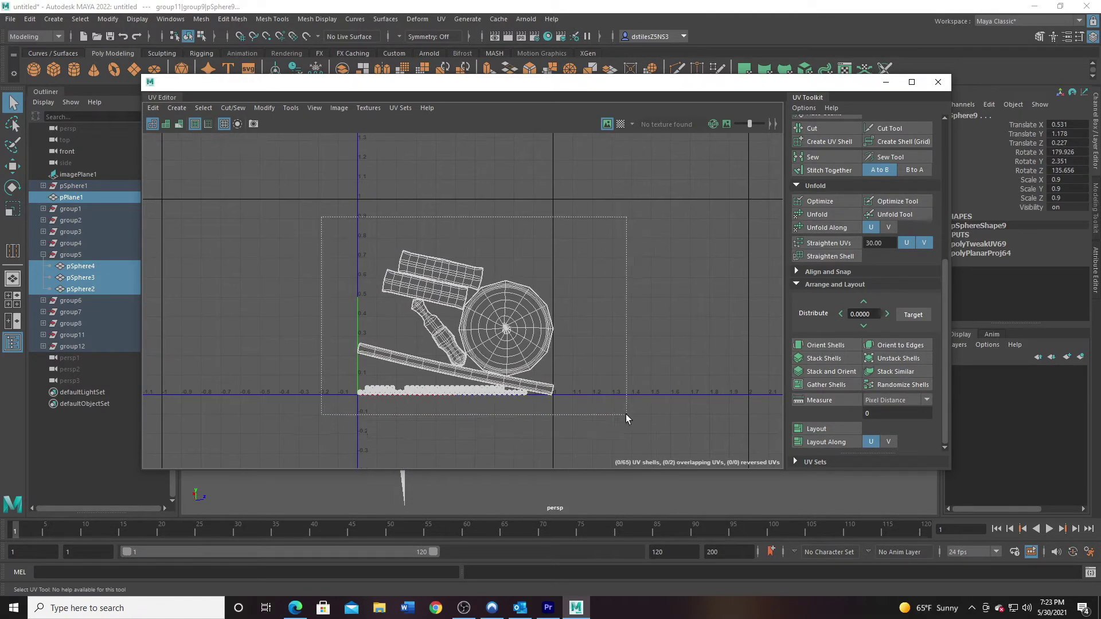
{"action": "right_click_drag", "start_coordinate": [490, 328], "coordinate": [366, 264]}
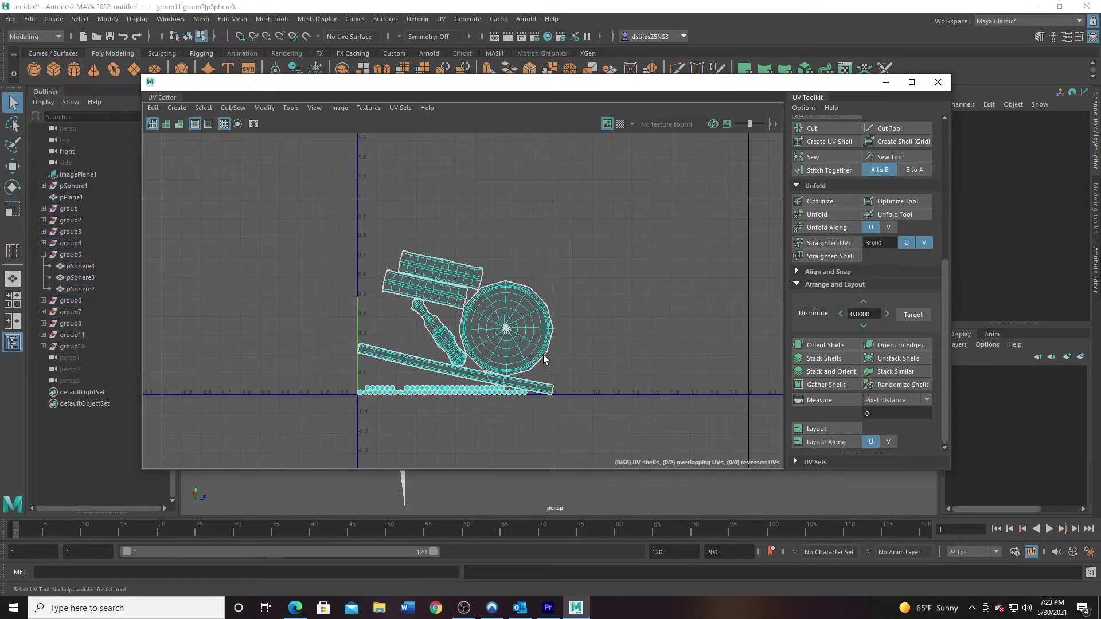
{"action": "left_click_drag", "start_coordinate": [591, 408], "coordinate": [350, 241]}
{"action": "key", "text": "r"}
{"action": "left_click_drag", "start_coordinate": [459, 322], "coordinate": [459, 299]}
Select the two tilted strap shells and rotate them together until they lie horizontal.
{"action": "key", "text": "w"}
{"action": "left_click_drag", "start_coordinate": [423, 252], "coordinate": [424, 252]}
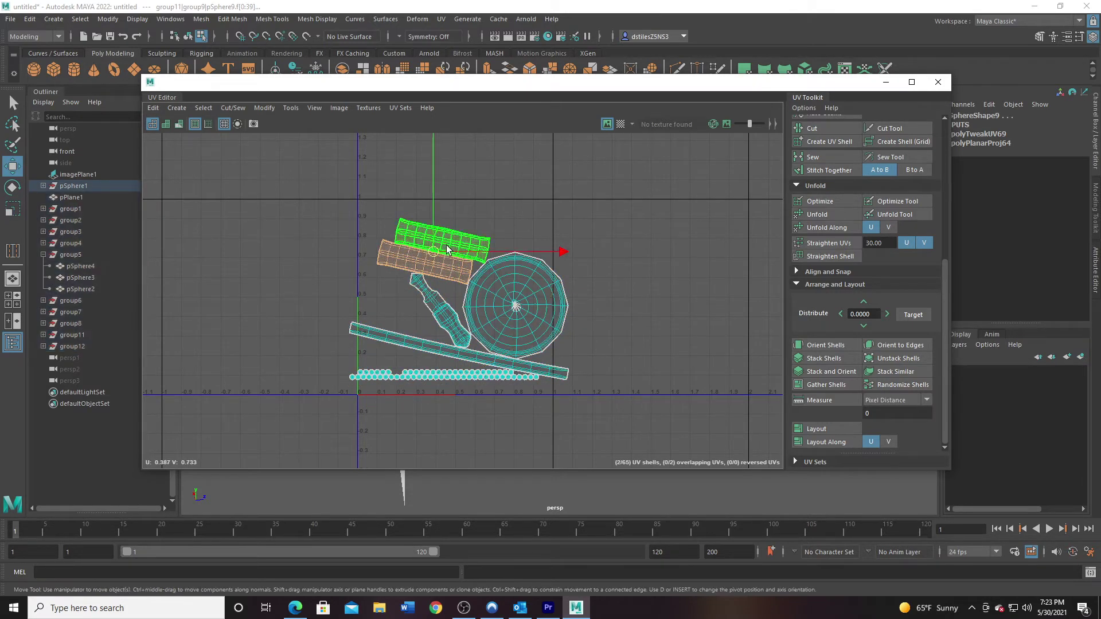
{"action": "key", "text": "e"}
{"action": "left_click_drag", "start_coordinate": [523, 165], "coordinate": [494, 150]}
{"action": "key", "text": "q"}
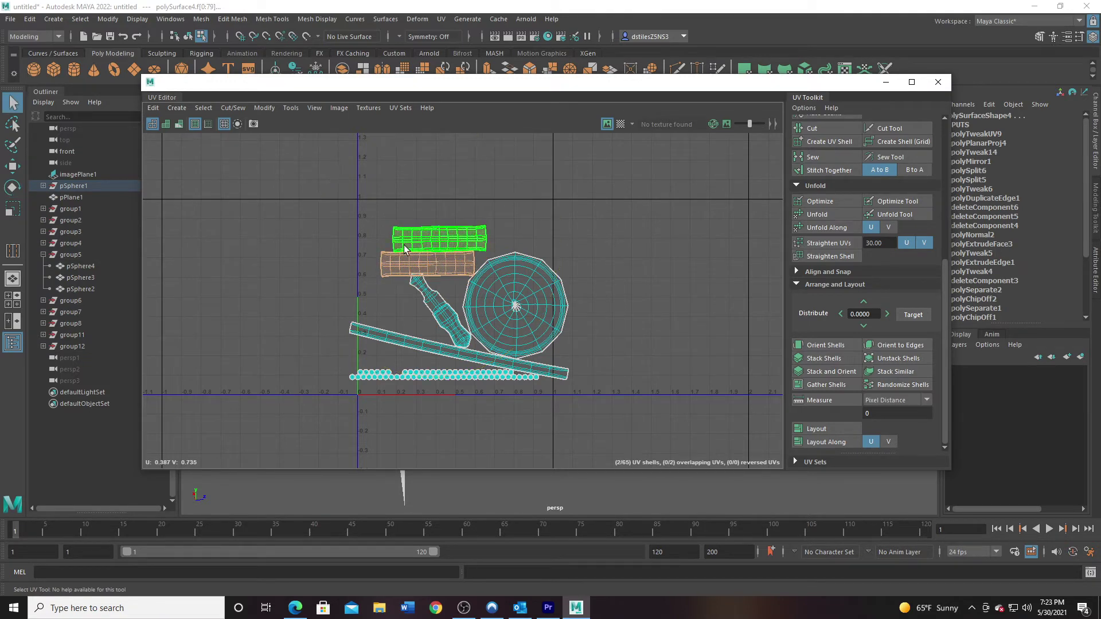
Move the two strap shells into the UV tile's upper-left corner, one above the other with a small gap.
{"action": "right_click_drag", "start_coordinate": [401, 239], "coordinate": [466, 313], "text": "alt"}
{"action": "middle_click_drag", "start_coordinate": [413, 241], "coordinate": [440, 311], "text": "alt"}
{"action": "right_click_drag", "start_coordinate": [440, 310], "coordinate": [442, 336], "text": "alt"}
{"action": "key", "text": "w"}
{"action": "key", "text": "e"}
{"action": "left_click_drag", "start_coordinate": [474, 331], "coordinate": [442, 280]}
{"action": "left_click", "coordinate": [458, 288]}
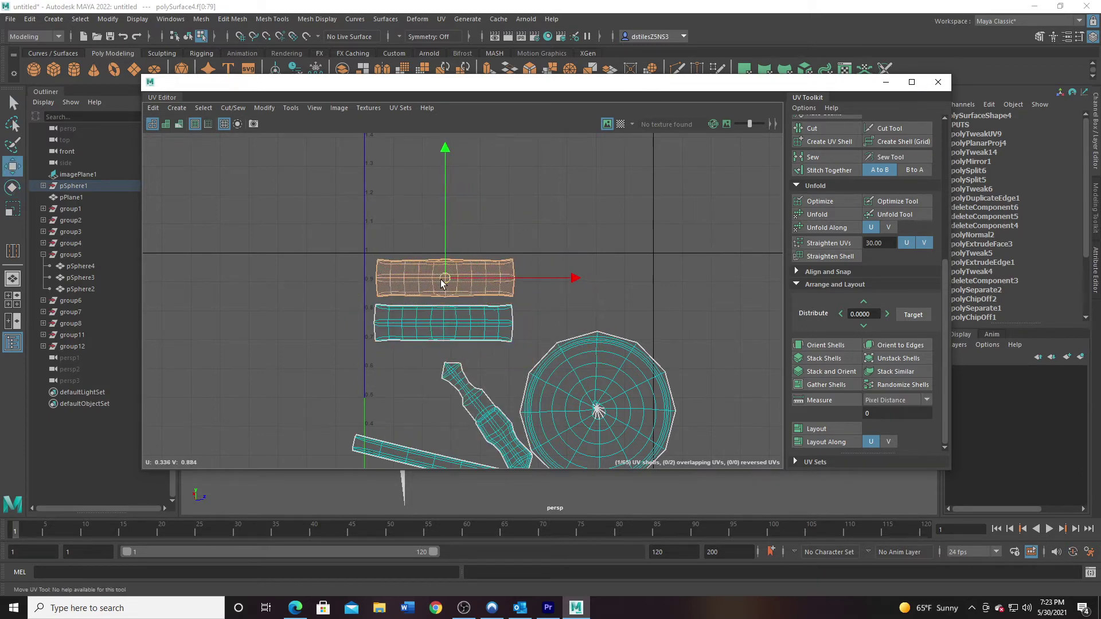
Rotate the nose guard shell upright and park it outside the UV tile's left edge.
{"action": "left_click", "coordinate": [490, 424]}
{"action": "key", "text": "e"}
{"action": "left_click_drag", "start_coordinate": [512, 297], "coordinate": [534, 377]}
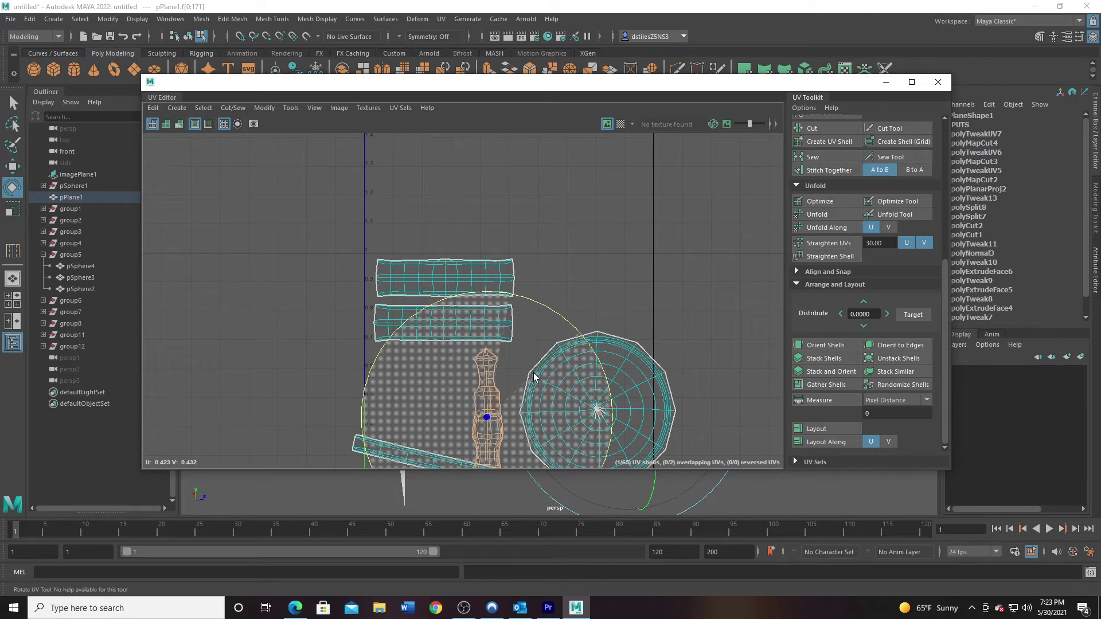
{"action": "key", "text": "w"}
{"action": "left_click_drag", "start_coordinate": [491, 418], "coordinate": [538, 326]}
{"action": "right_click_drag", "start_coordinate": [607, 380], "coordinate": [515, 349], "text": "alt"}
{"action": "middle_click_drag", "start_coordinate": [515, 349], "coordinate": [507, 236], "text": "alt"}
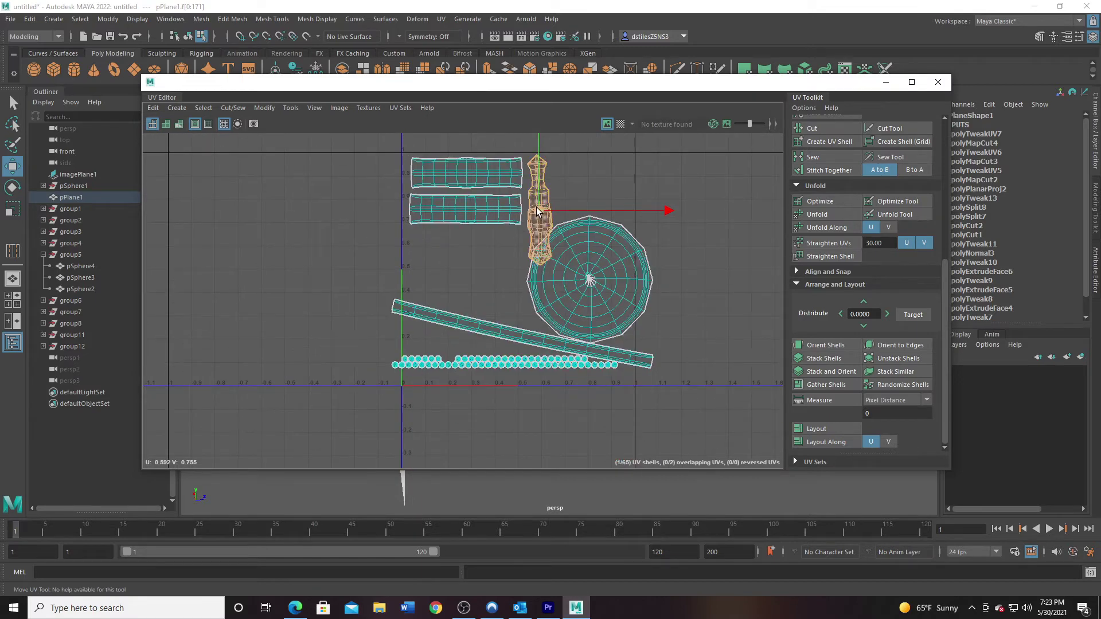
{"action": "left_click_drag", "start_coordinate": [537, 212], "coordinate": [355, 284]}
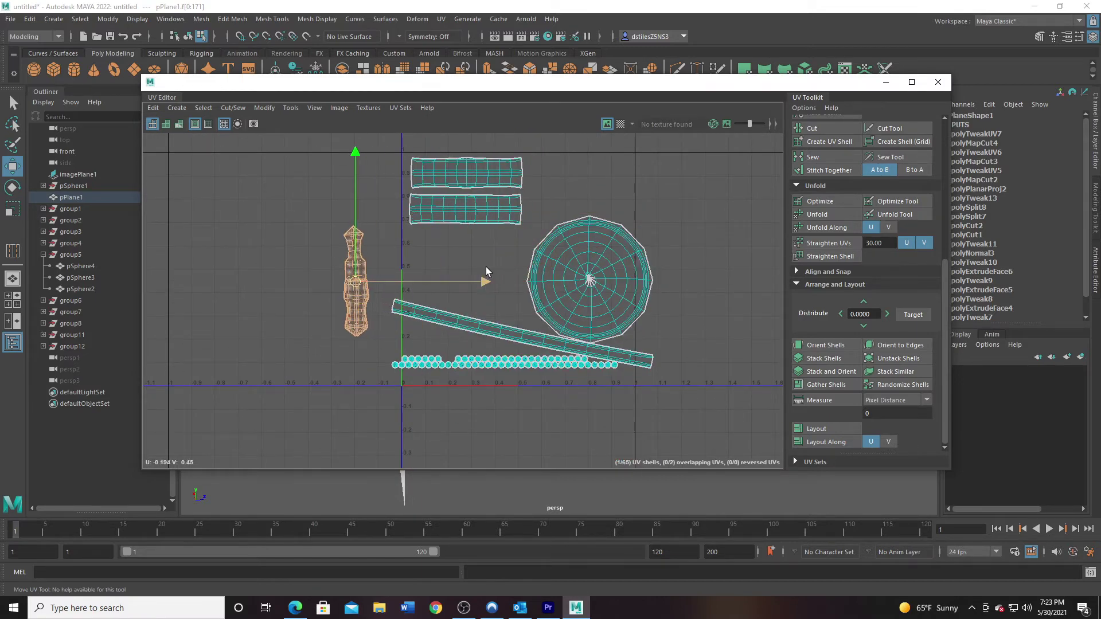
Shift the round dome shell slightly up and left inside the tile and check its pinched centre.
{"action": "left_click", "coordinate": [588, 281]}
{"action": "left_click_drag", "start_coordinate": [588, 281], "coordinate": [568, 270]}
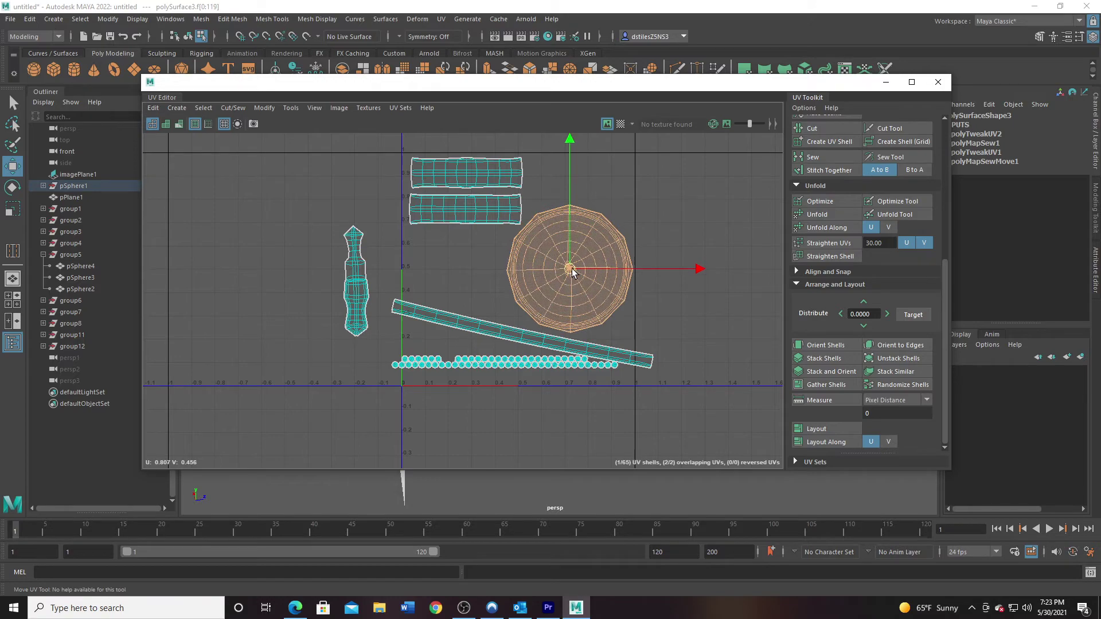
{"action": "scroll", "coordinate": [525, 291], "scroll_direction": "up", "scroll_amount": 1}
{"action": "scroll", "coordinate": [529, 293], "scroll_direction": "up", "scroll_amount": 4}
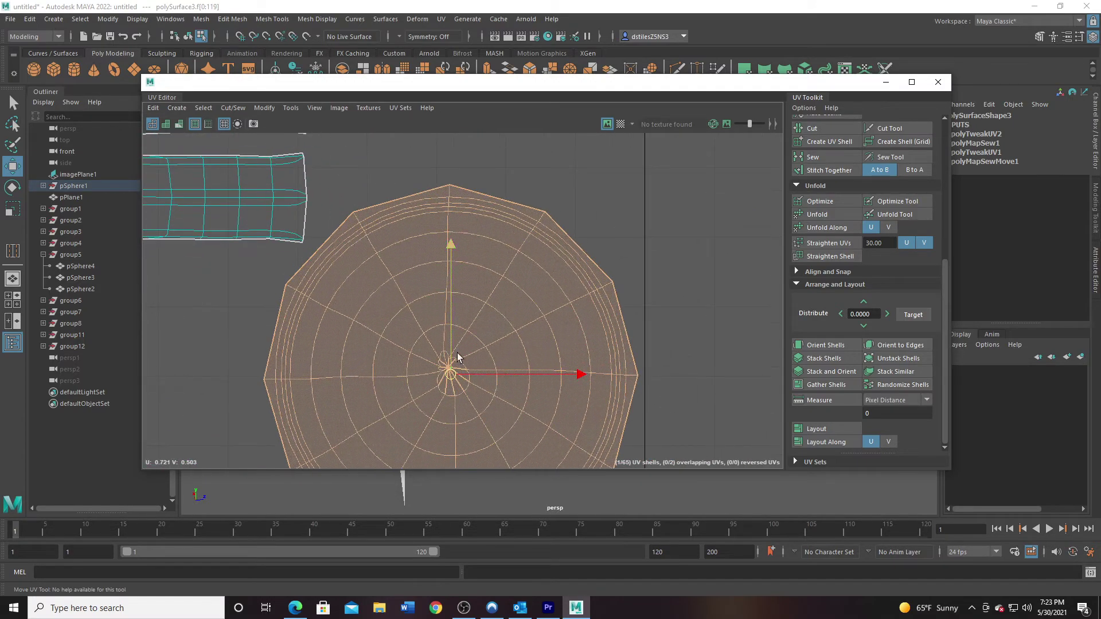
{"action": "middle_click_drag", "start_coordinate": [441, 367], "coordinate": [480, 258], "text": "alt"}
{"action": "right_click_drag", "start_coordinate": [480, 258], "coordinate": [349, 276], "text": "alt"}
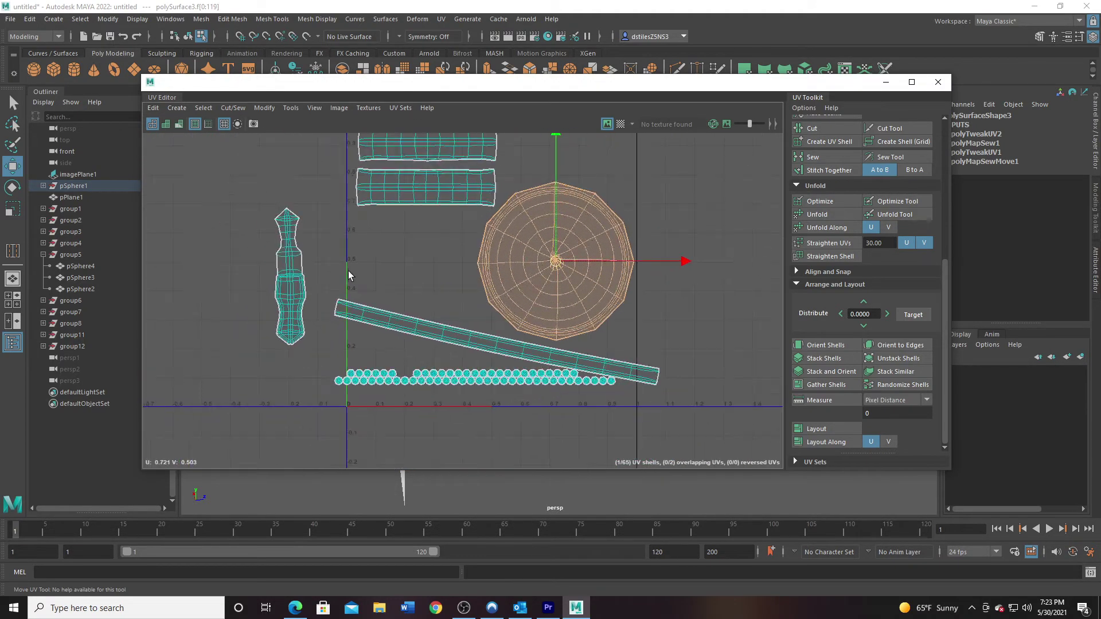
{"action": "middle_click_drag", "start_coordinate": [383, 270], "coordinate": [383, 293], "text": "alt"}
Rotate the long band shell to a steeper diagonal and raise it to fit within the tile's width.
{"action": "left_click", "coordinate": [442, 349]}
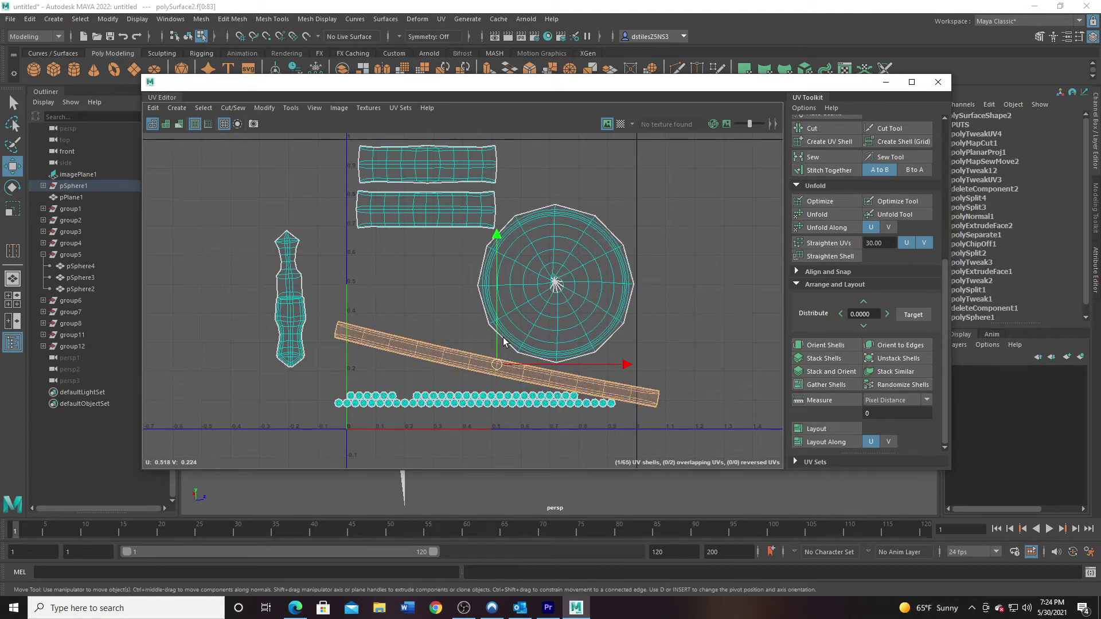
{"action": "key", "text": "e"}
{"action": "left_click_drag", "start_coordinate": [515, 240], "coordinate": [548, 273]}
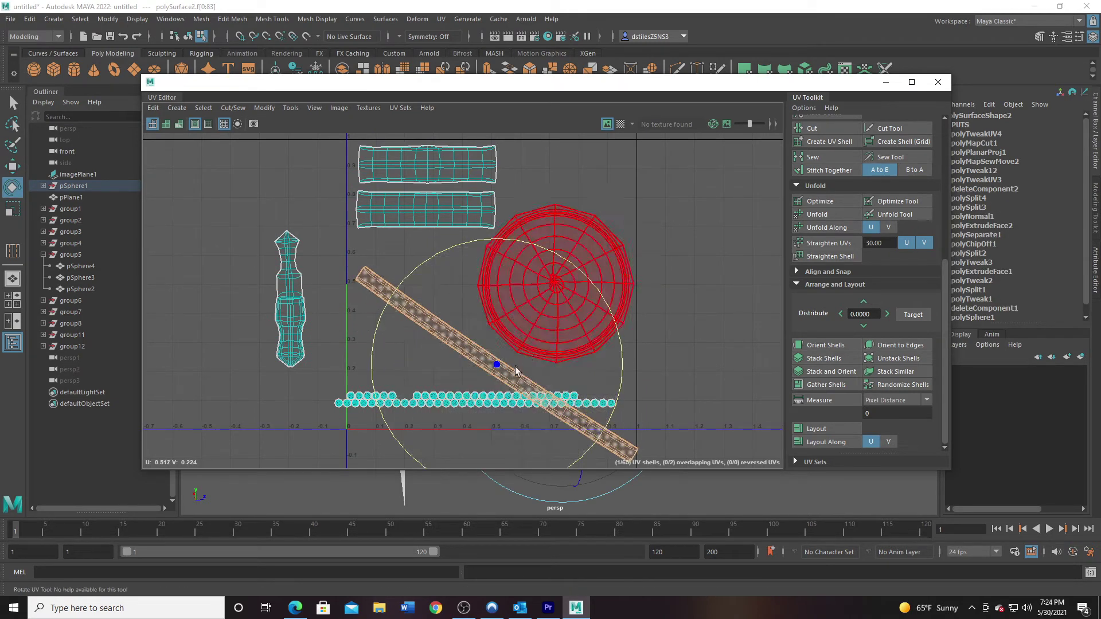
{"action": "key", "text": "w"}
{"action": "left_click_drag", "start_coordinate": [496, 362], "coordinate": [493, 334]}
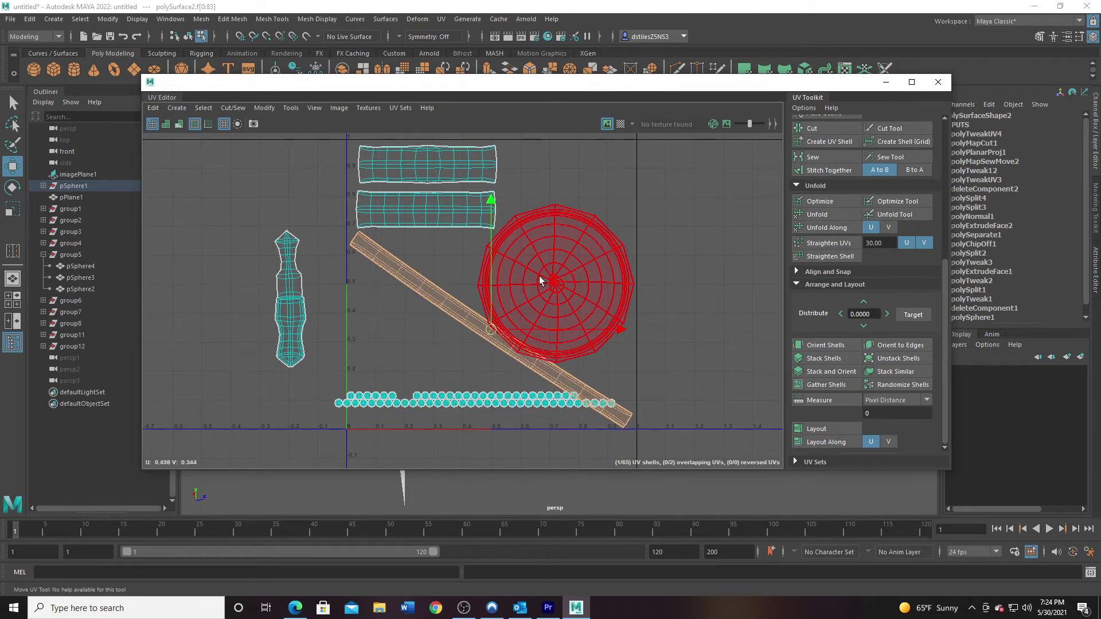
Raise the dome shell off the diagonal band and shift both strap shells closer to the tile's left edge.
{"action": "left_click", "coordinate": [549, 294]}
{"action": "left_click_drag", "start_coordinate": [549, 294], "coordinate": [550, 276]}
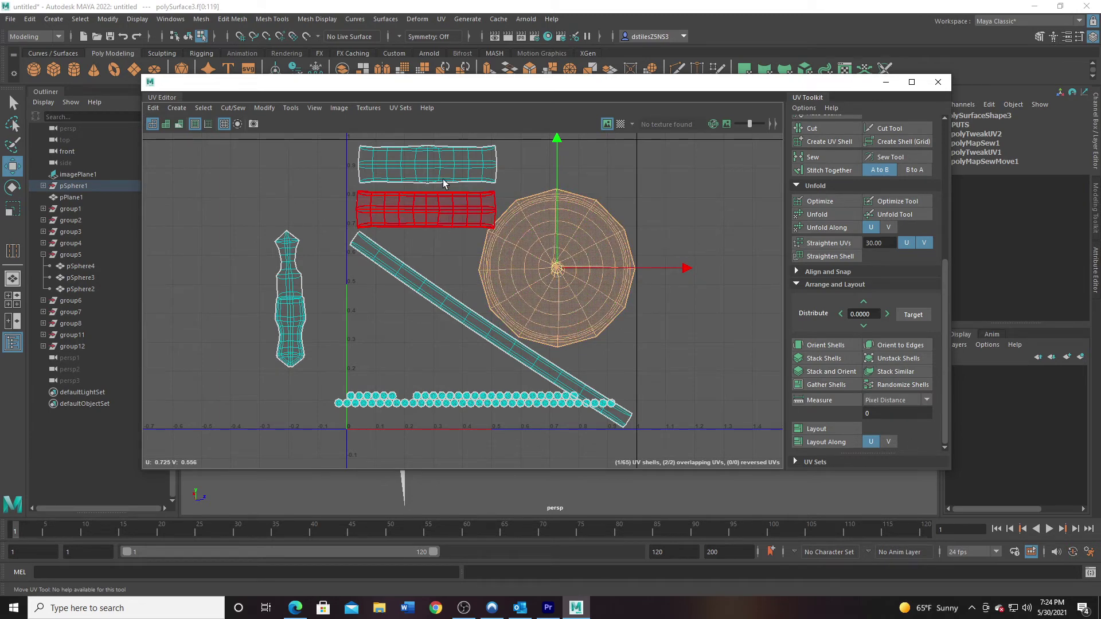
{"action": "left_click_drag", "start_coordinate": [392, 133], "coordinate": [423, 187]}
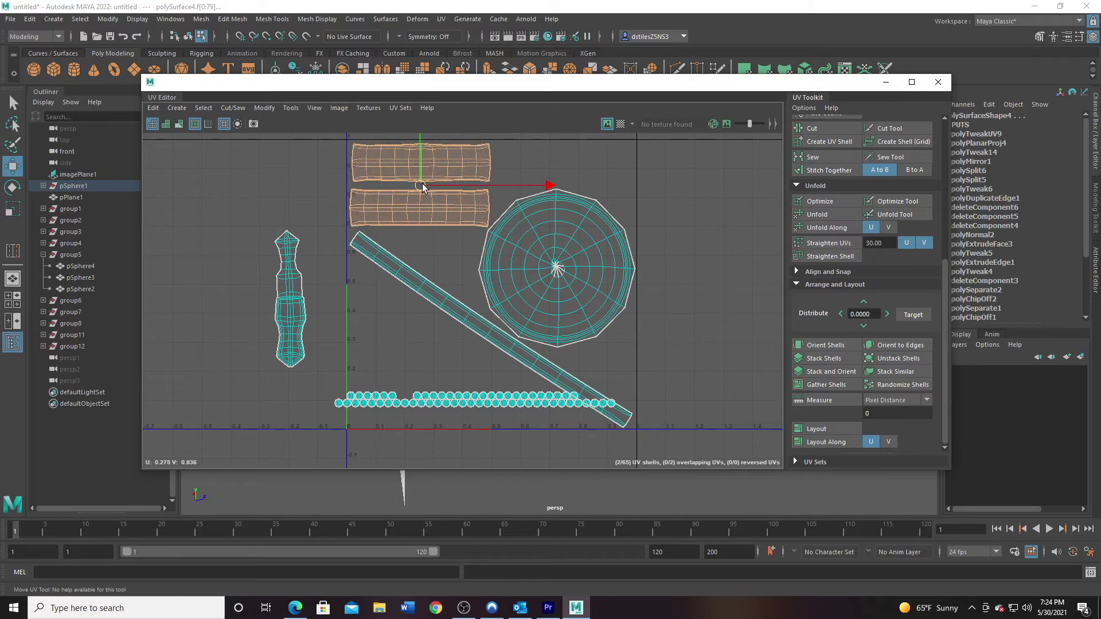
Try the nose guard shell over the leftmost rivets and move it back out beside the tile.
{"action": "right_click_drag", "start_coordinate": [373, 370], "coordinate": [365, 400], "text": "alt"}
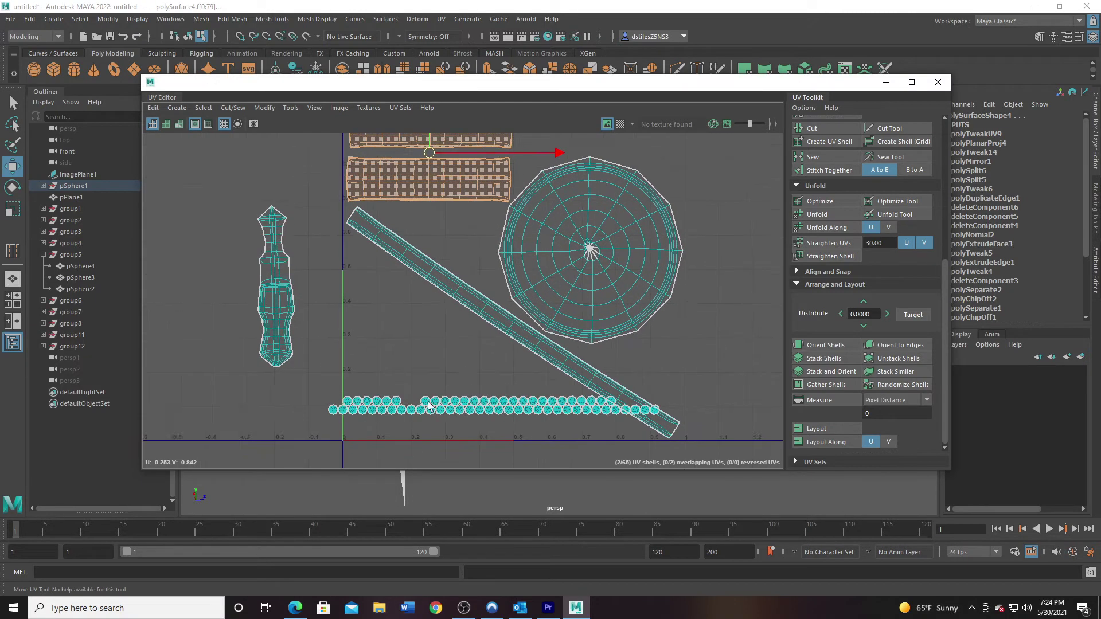
{"action": "middle_click_drag", "start_coordinate": [365, 401], "coordinate": [490, 335], "text": "alt"}
{"action": "scroll", "coordinate": [489, 335], "scroll_direction": "up", "scroll_amount": 2}
{"action": "left_click", "coordinate": [373, 247]}
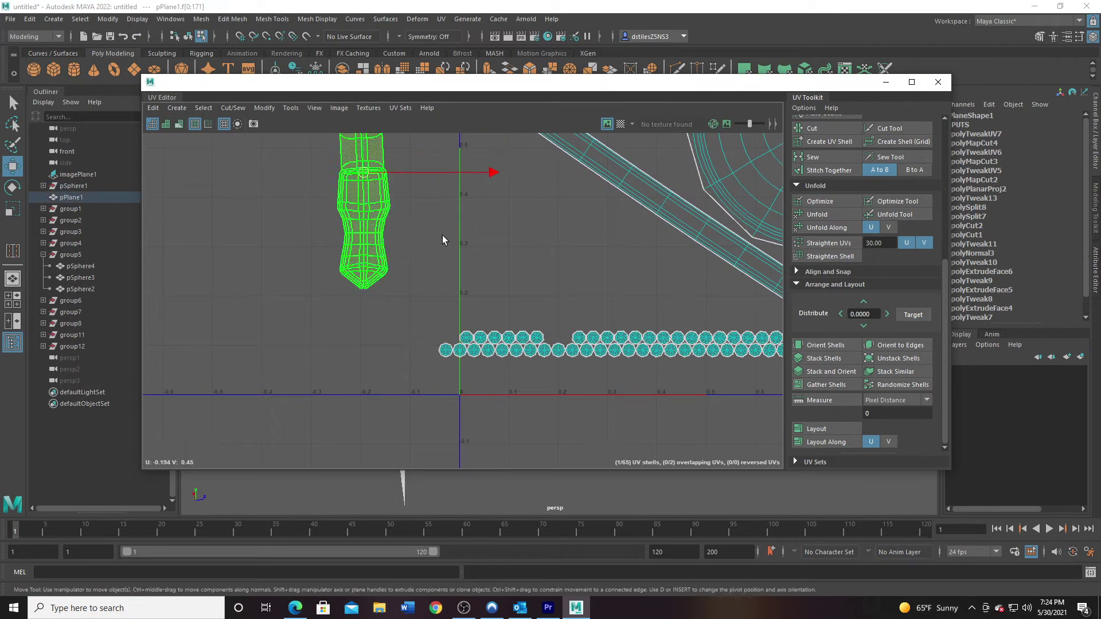
{"action": "middle_click_drag", "start_coordinate": [432, 230], "coordinate": [454, 354], "text": "alt"}
{"action": "middle_click_drag", "start_coordinate": [430, 299], "coordinate": [467, 333]}
{"action": "left_click_drag", "start_coordinate": [535, 358], "coordinate": [519, 350]}
{"action": "middle_click_drag", "start_coordinate": [497, 419], "coordinate": [388, 248], "text": "alt"}
{"action": "scroll", "coordinate": [397, 299], "scroll_direction": "up", "scroll_amount": 1}
{"action": "scroll", "coordinate": [397, 298], "scroll_direction": "up", "scroll_amount": 2}
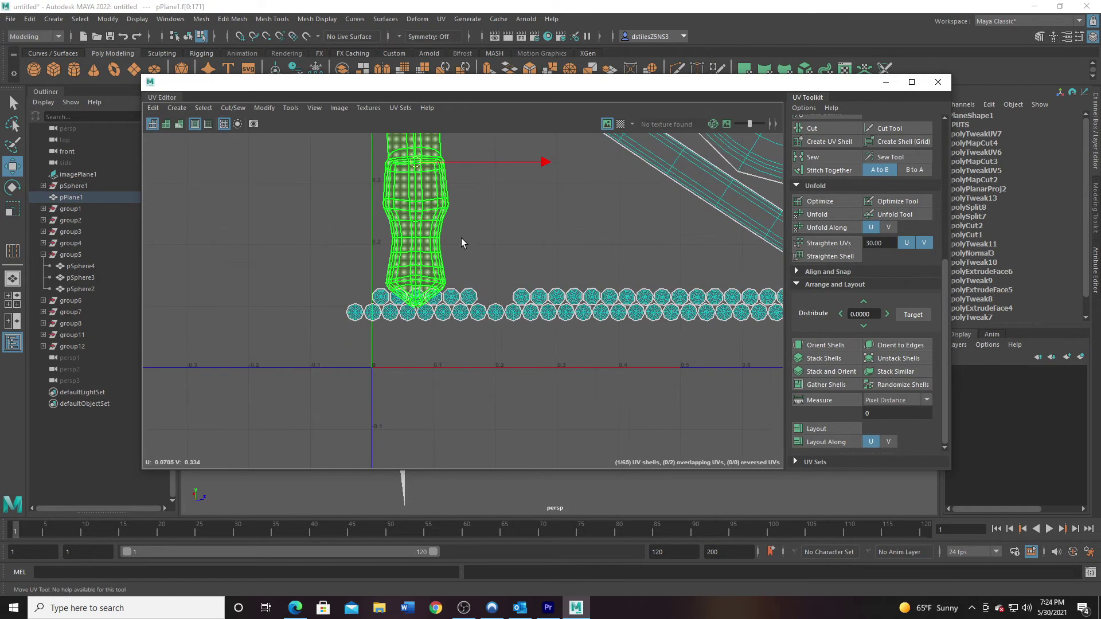
{"action": "middle_click_drag", "start_coordinate": [526, 184], "coordinate": [610, 343], "text": "alt"}
{"action": "left_click_drag", "start_coordinate": [624, 319], "coordinate": [519, 322]}
{"action": "middle_click_drag", "start_coordinate": [483, 434], "coordinate": [453, 300], "text": "alt"}
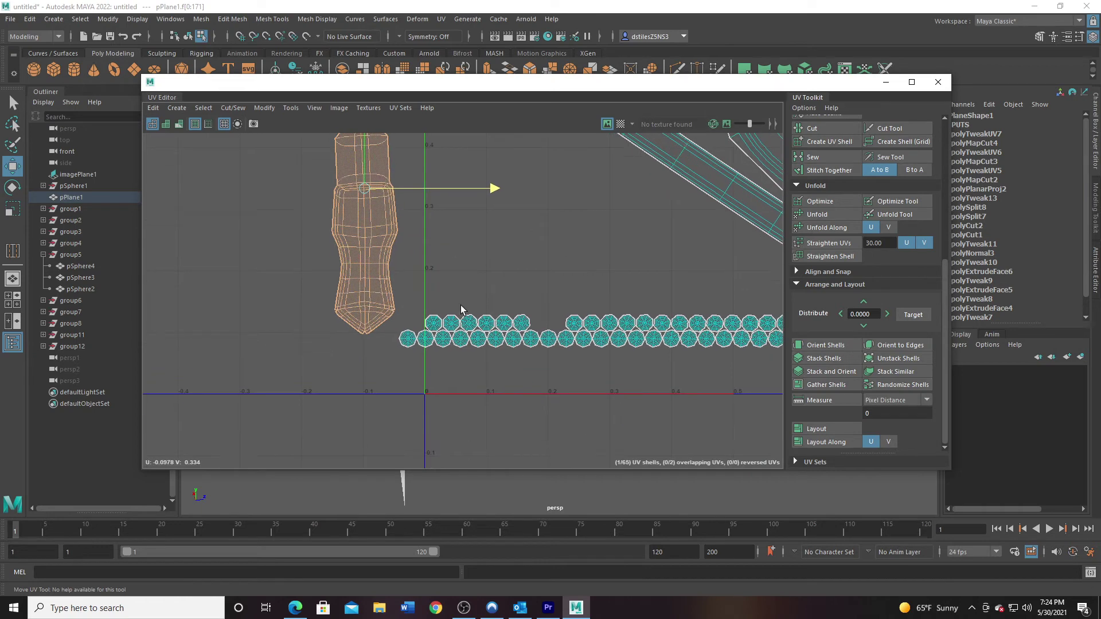
Move the left group of rivet shells to the tile's bottom-left corner and place the nose guard shell inside the tile above them.
{"action": "right_click_drag", "start_coordinate": [550, 374], "coordinate": [518, 351], "text": "alt"}
{"action": "left_click_drag", "start_coordinate": [462, 316], "coordinate": [701, 399]}
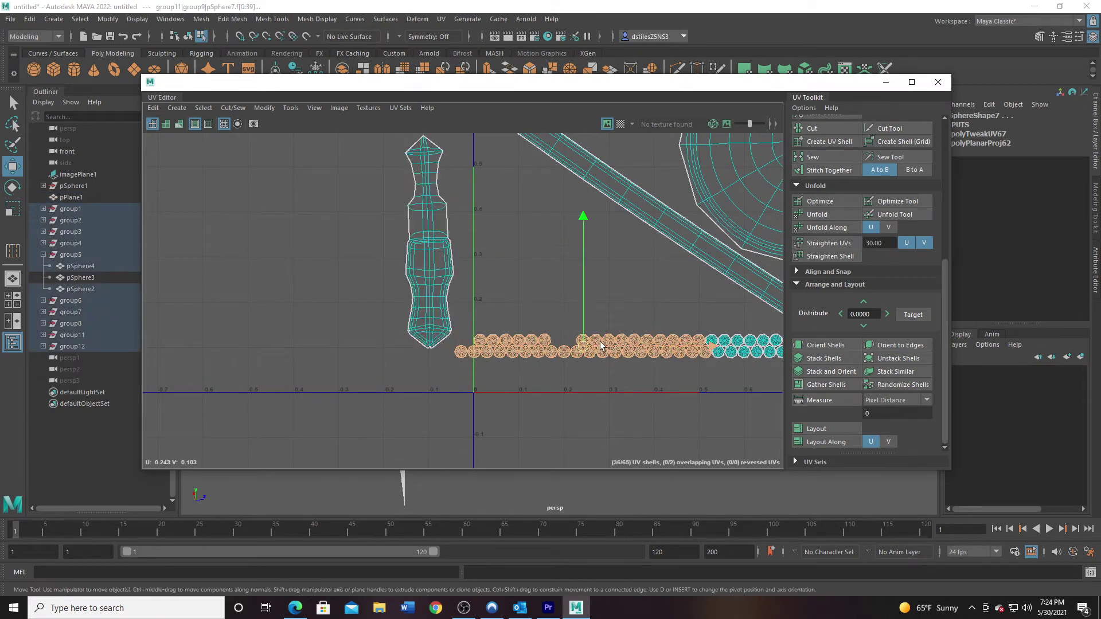
{"action": "left_click_drag", "start_coordinate": [579, 351], "coordinate": [605, 381]}
{"action": "left_click", "coordinate": [444, 252]}
{"action": "left_click_drag", "start_coordinate": [460, 277], "coordinate": [544, 282]}
{"action": "scroll", "coordinate": [584, 240], "scroll_direction": "down", "scroll_amount": 3}
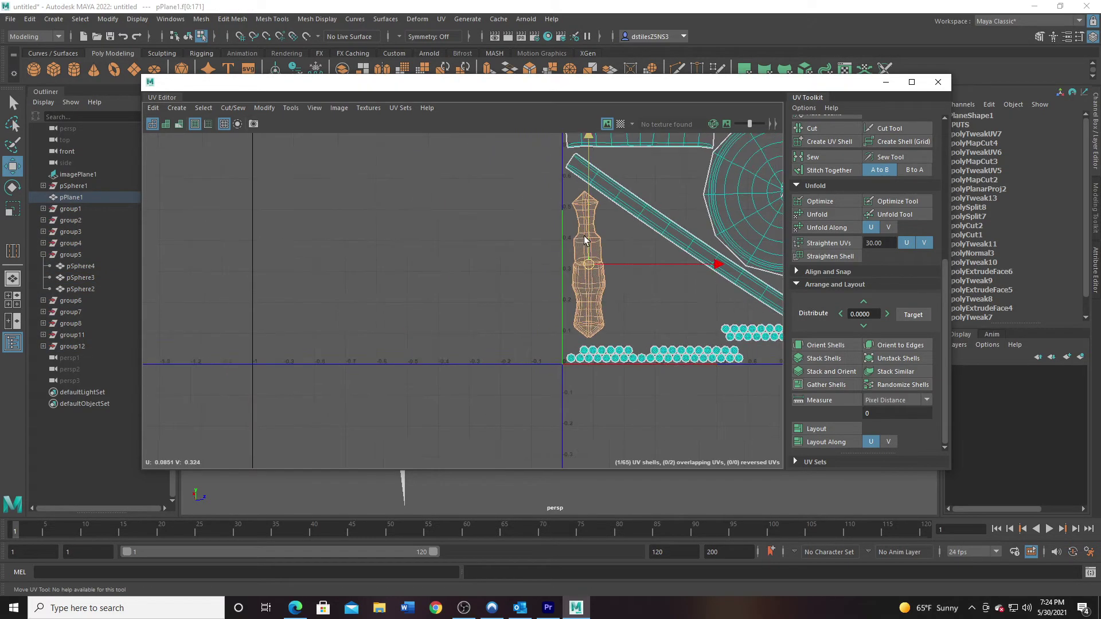
Select the cut edges at the dome shell's centre and sew them together.
{"action": "key", "text": "a"}
{"action": "right_click_drag", "start_coordinate": [559, 297], "coordinate": [654, 381], "text": "alt"}
{"action": "middle_click_drag", "start_coordinate": [537, 270], "coordinate": [476, 298], "text": "alt"}
{"action": "right_click_drag", "start_coordinate": [480, 299], "coordinate": [586, 207], "text": "alt"}
{"action": "right_click_drag", "start_coordinate": [510, 239], "coordinate": [616, 390], "text": "alt"}
{"action": "right_click_drag", "start_coordinate": [541, 350], "coordinate": [565, 356], "text": "alt"}
{"action": "left_click", "coordinate": [568, 358]}
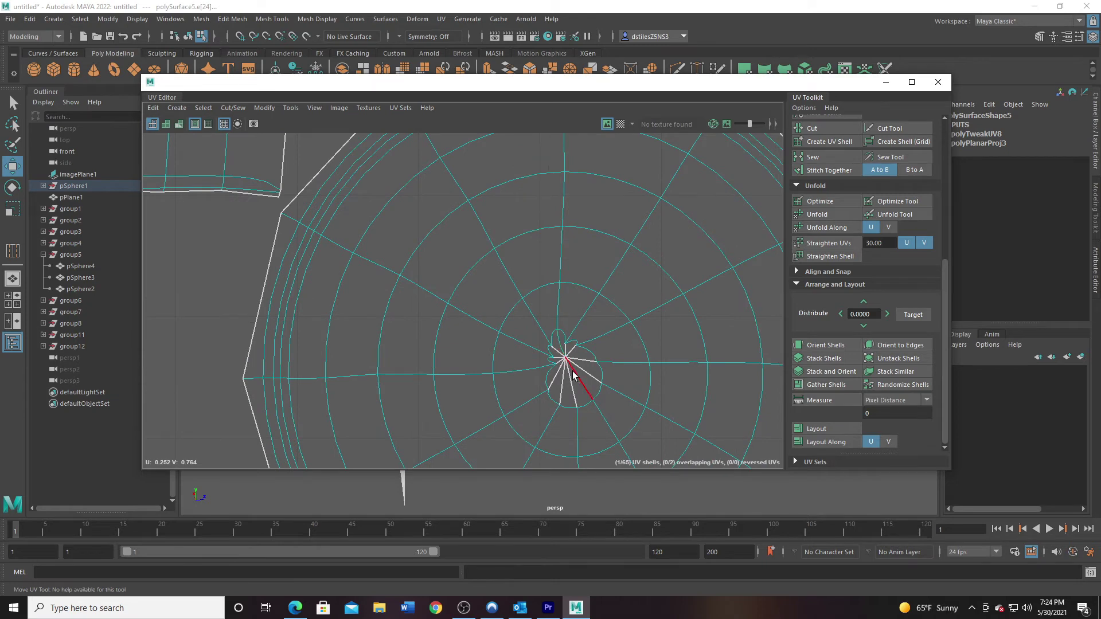
{"action": "left_click_drag", "start_coordinate": [564, 352], "coordinate": [560, 349]}
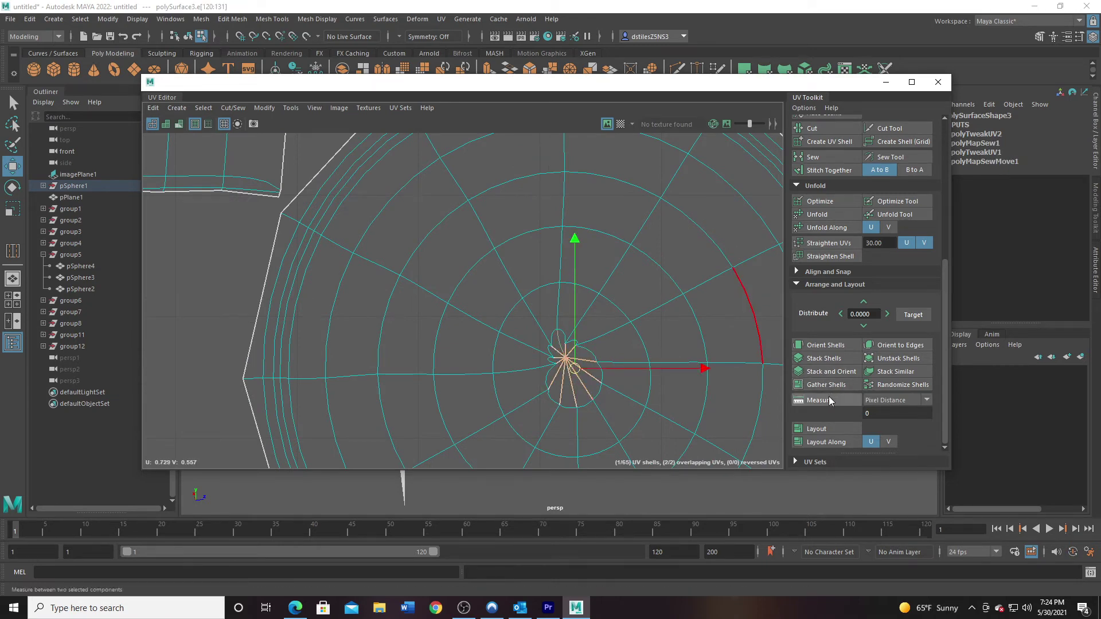
{"action": "left_click", "coordinate": [821, 158]}
Select the whole dome shell and unfold it to even out its UVs.
{"action": "right_click_drag", "start_coordinate": [621, 317], "coordinate": [573, 300]}
{"action": "left_click", "coordinate": [592, 350]}
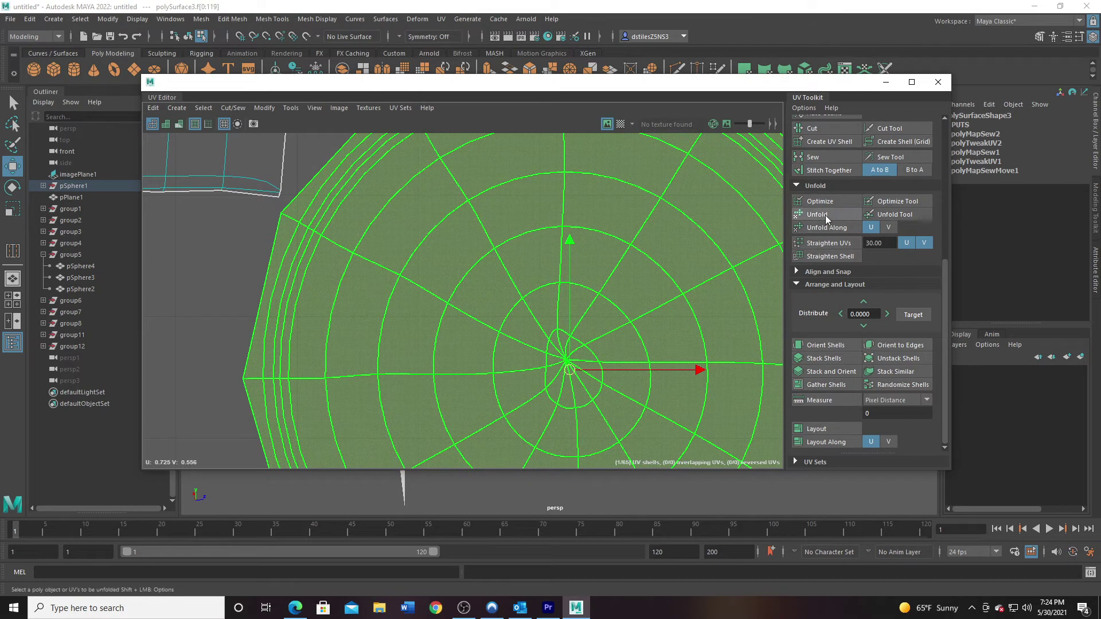
{"action": "left_click", "coordinate": [818, 215]}
{"action": "scroll", "coordinate": [545, 436], "scroll_direction": "down", "scroll_amount": 5}
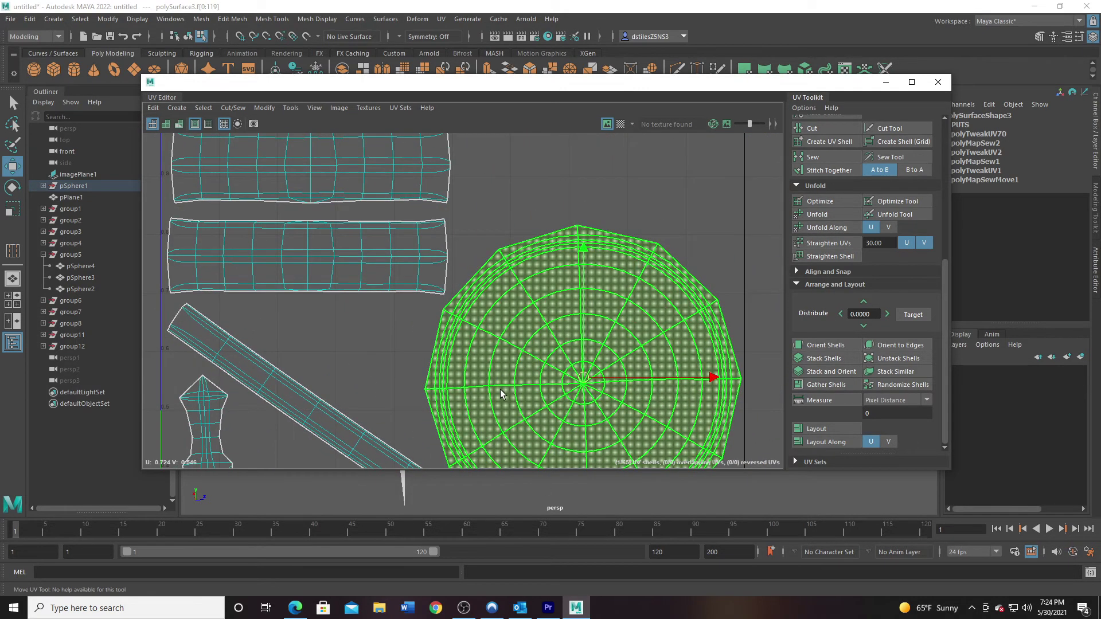
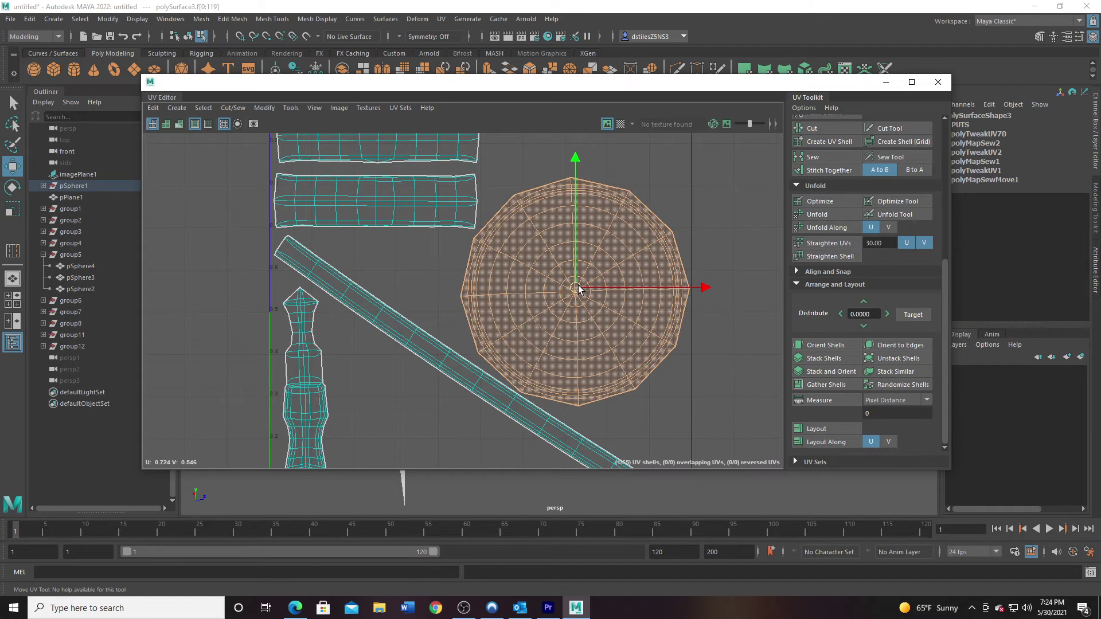
Lift the diagonal band off the remaining rivets and move those rivet shells left, above the bottom rivet rows.
{"action": "scroll", "coordinate": [608, 362], "scroll_direction": "down", "scroll_amount": 2}
{"action": "scroll", "coordinate": [583, 356], "scroll_direction": "up", "scroll_amount": 5}
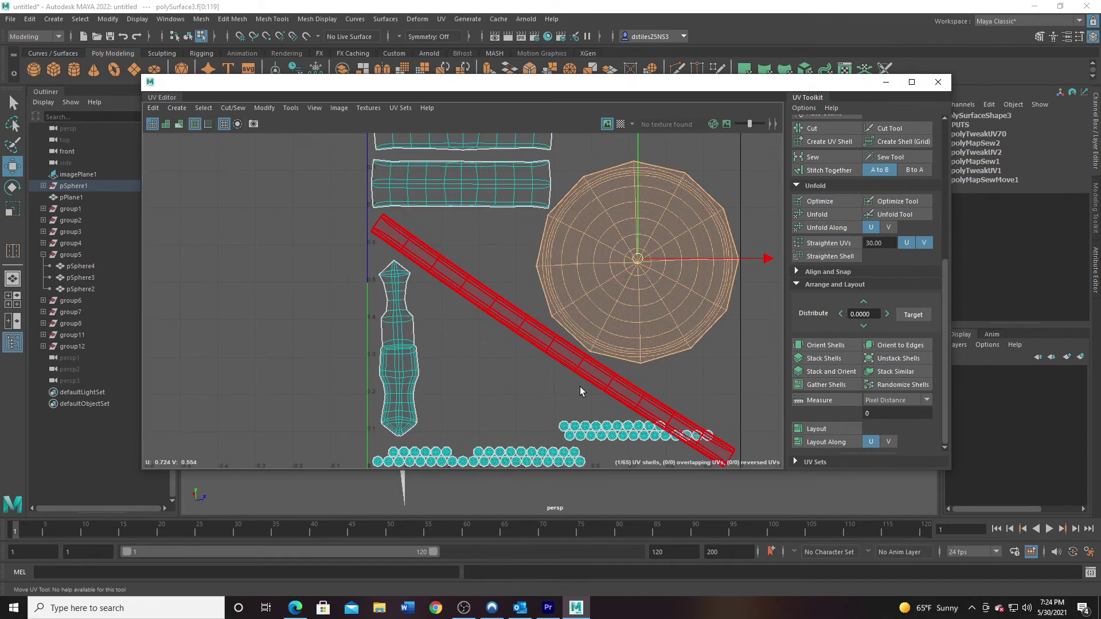
{"action": "left_click", "coordinate": [583, 319]}
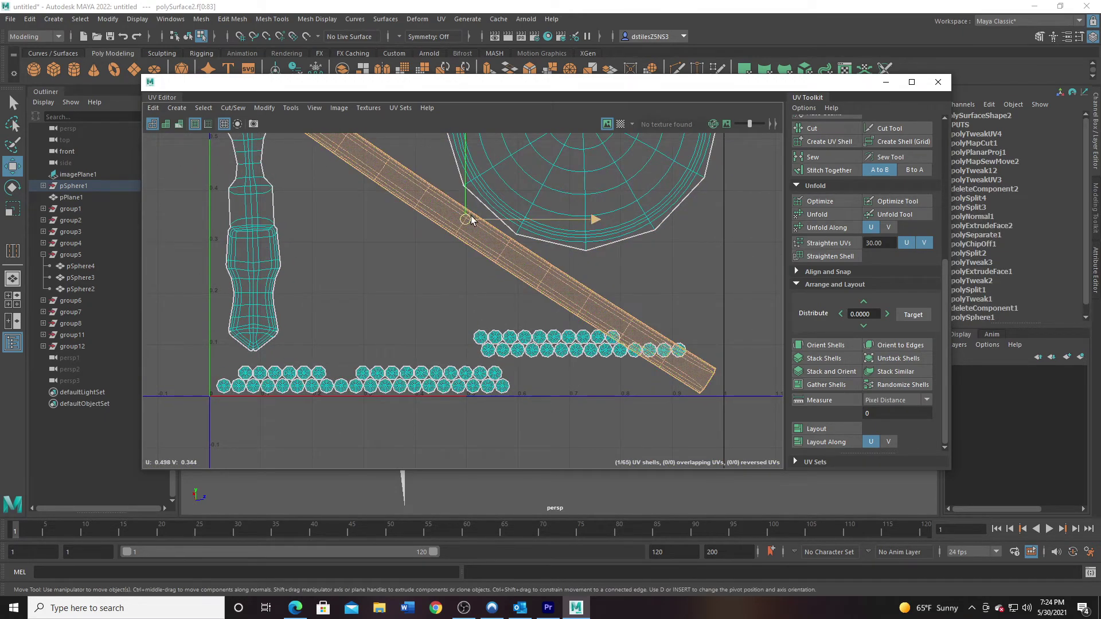
{"action": "left_click_drag", "start_coordinate": [467, 205], "coordinate": [468, 161]}
{"action": "left_click_drag", "start_coordinate": [460, 316], "coordinate": [686, 366]}
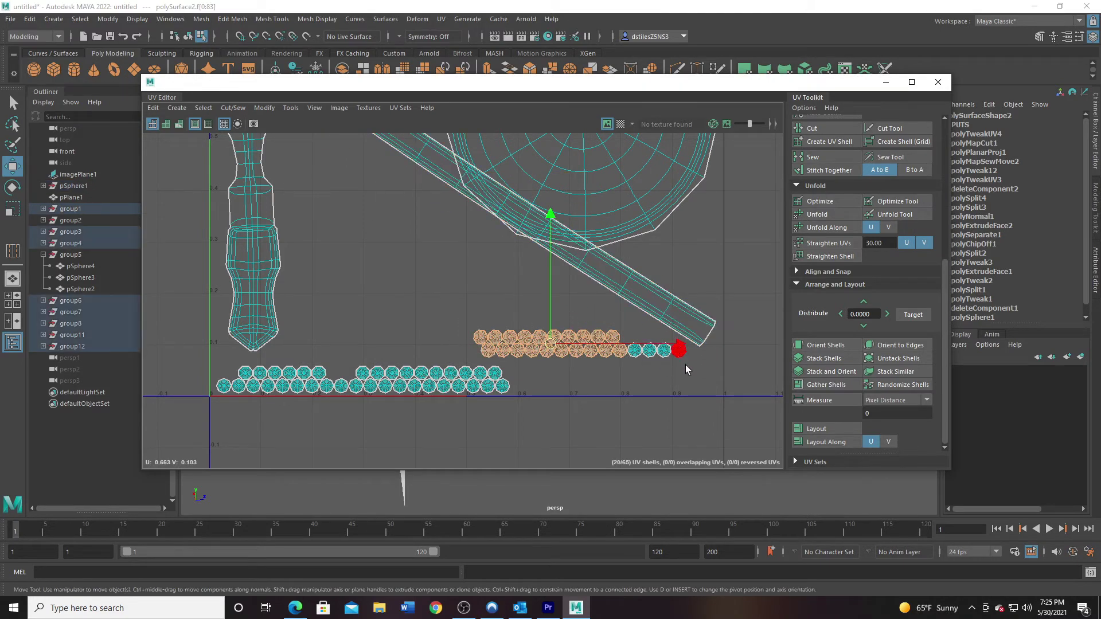
{"action": "left_click_drag", "start_coordinate": [577, 349], "coordinate": [397, 350]}
Lower the diagonal band shell until it clears the dome shell while staying inside the tile.
{"action": "left_click", "coordinate": [592, 272]}
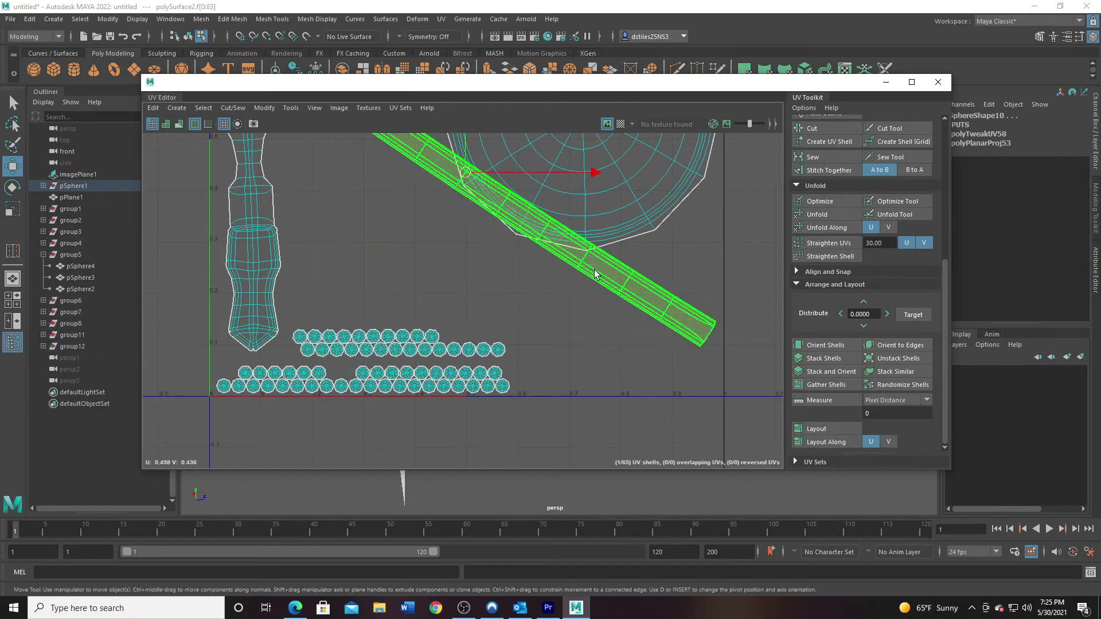
{"action": "middle_click_drag", "start_coordinate": [594, 271], "coordinate": [612, 366], "text": "alt"}
{"action": "left_click_drag", "start_coordinate": [497, 267], "coordinate": [498, 301]}
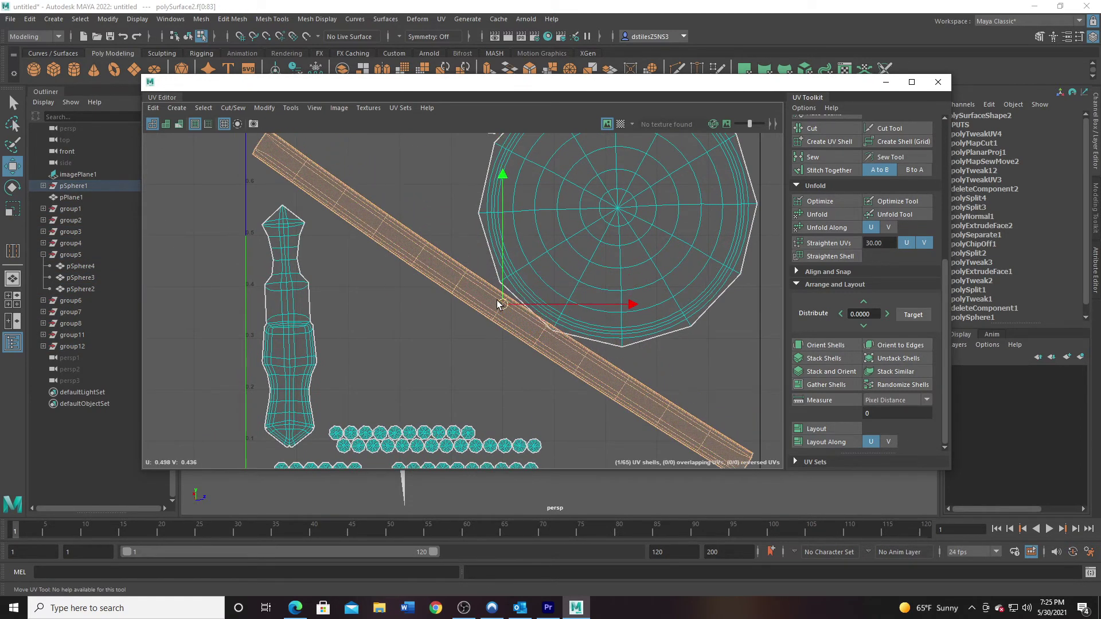
{"action": "middle_click_drag", "start_coordinate": [515, 319], "coordinate": [515, 265], "text": "alt"}
{"action": "left_click_drag", "start_coordinate": [503, 248], "coordinate": [502, 266]}
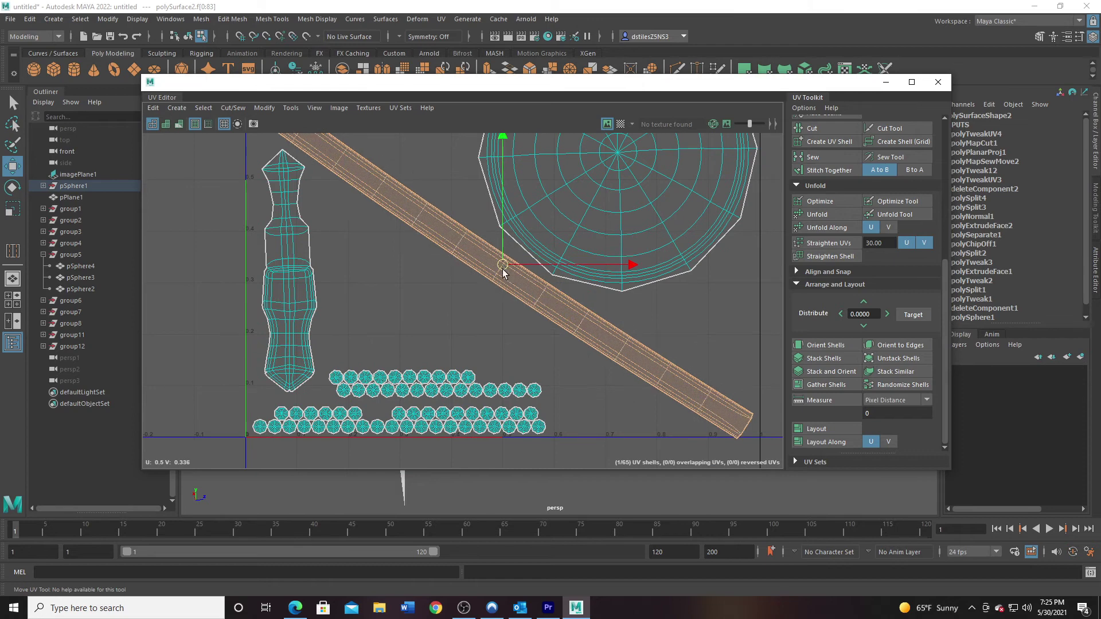
Separate the top row of rivet shells from the others and raise it into the free space beside the nose guard.
{"action": "middle_click_drag", "start_coordinate": [460, 368], "coordinate": [484, 323], "text": "alt"}
{"action": "scroll", "coordinate": [484, 322], "scroll_direction": "up", "scroll_amount": 2}
{"action": "left_click_drag", "start_coordinate": [335, 310], "coordinate": [517, 330]}
{"action": "left_click_drag", "start_coordinate": [364, 338], "coordinate": [515, 287]}
Spread the rivet shells of the raised row sideways so that even gaps separate them.
{"action": "left_click_drag", "start_coordinate": [389, 257], "coordinate": [417, 279]}
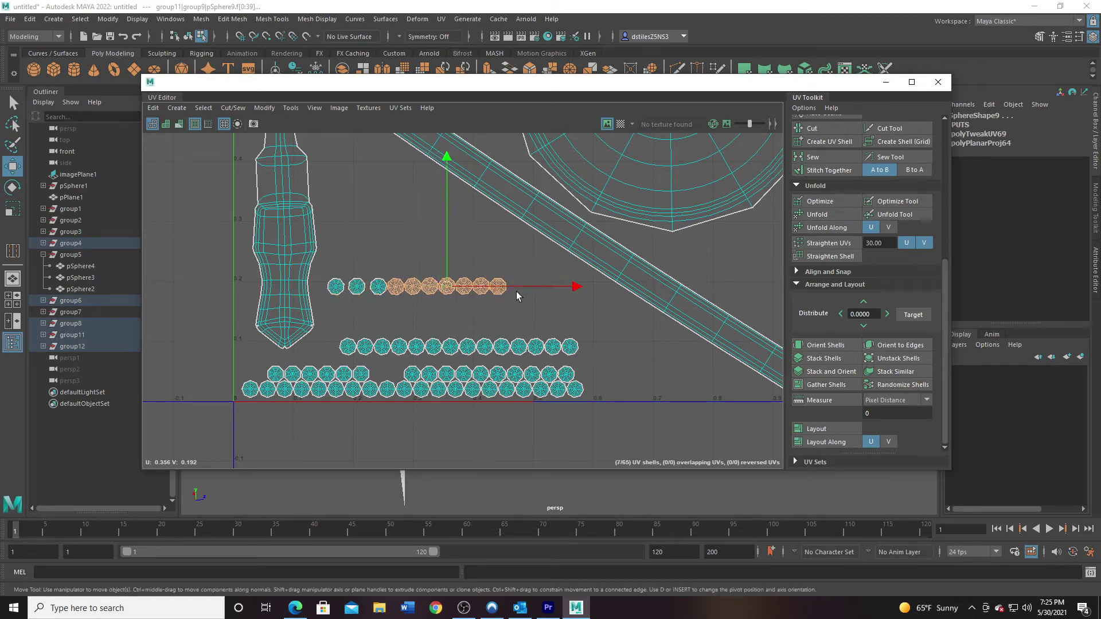
{"action": "left_click_drag", "start_coordinate": [514, 288], "coordinate": [520, 288]}
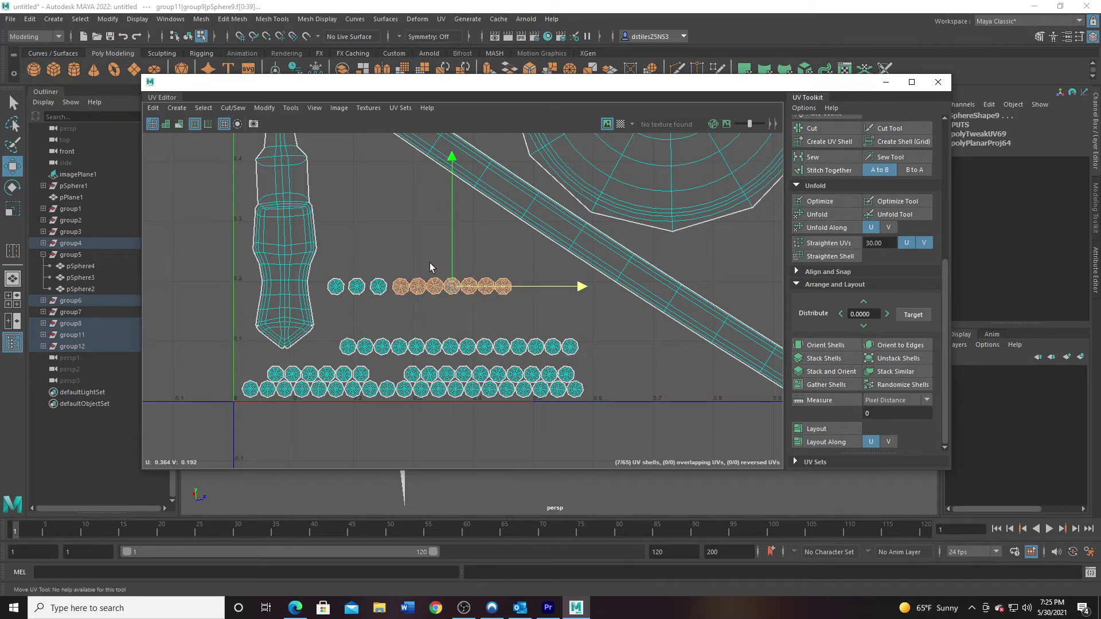
{"action": "left_click_drag", "start_coordinate": [416, 262], "coordinate": [555, 333]}
{"action": "mouse_move", "coordinate": [518, 286]}
{"action": "left_mouse_down"}
{"action": "mouse_move", "coordinate": [491, 308]}
{"action": "mouse_move", "coordinate": [534, 288]}
{"action": "left_mouse_up"}
{"action": "left_click_drag", "start_coordinate": [461, 305], "coordinate": [561, 288]}
{"action": "left_click", "coordinate": [496, 287], "text": "ctrl"}
{"action": "left_click", "coordinate": [521, 286], "text": "ctrl"}
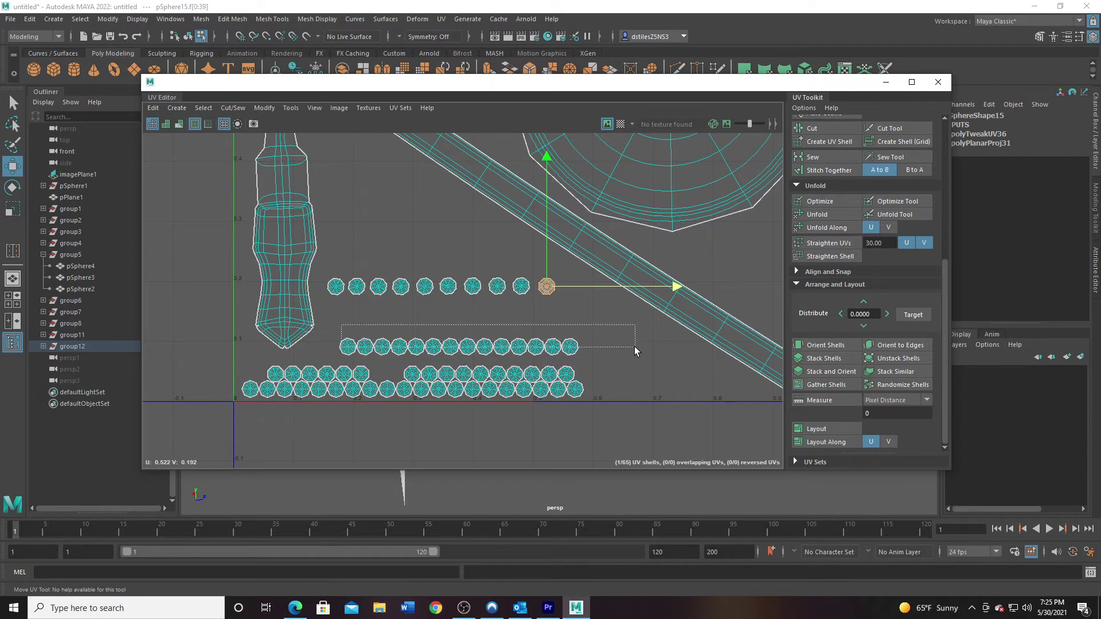
Select the second row of rivet shells and move it up, closer to the spaced row.
{"action": "left_click_drag", "start_coordinate": [634, 347], "coordinate": [635, 347]}
{"action": "left_click_drag", "start_coordinate": [459, 345], "coordinate": [455, 323]}
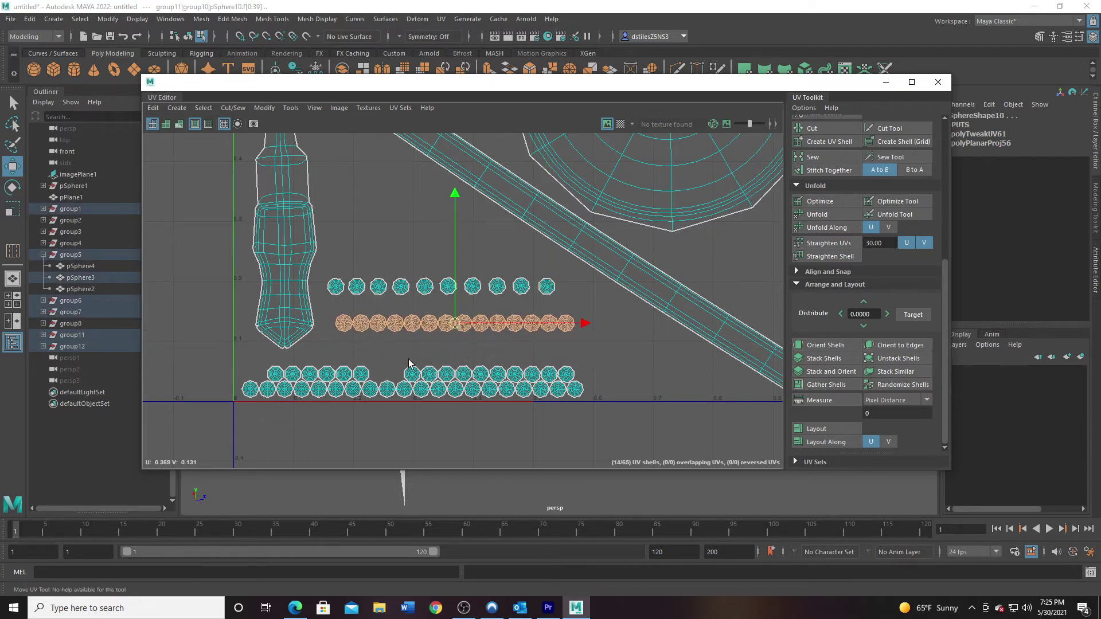
Select the third row of rivet shells and raise it slightly so it clears the bottom row.
{"action": "left_click_drag", "start_coordinate": [260, 367], "coordinate": [612, 372]}
{"action": "left_click_drag", "start_coordinate": [420, 376], "coordinate": [421, 366]}
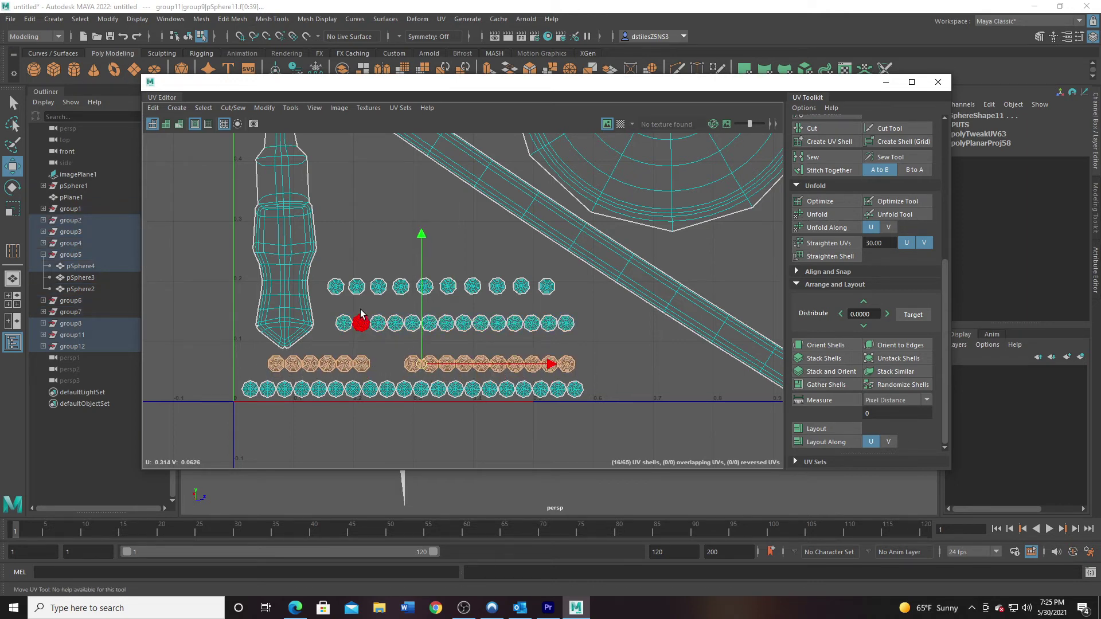
Spread the rivet shells of the second row sideways so that even gaps separate them.
{"action": "left_click_drag", "start_coordinate": [361, 310], "coordinate": [570, 335]}
{"action": "left_click_drag", "start_coordinate": [491, 325], "coordinate": [551, 328]}
{"action": "left_click", "coordinate": [415, 323], "text": "ctrl"}
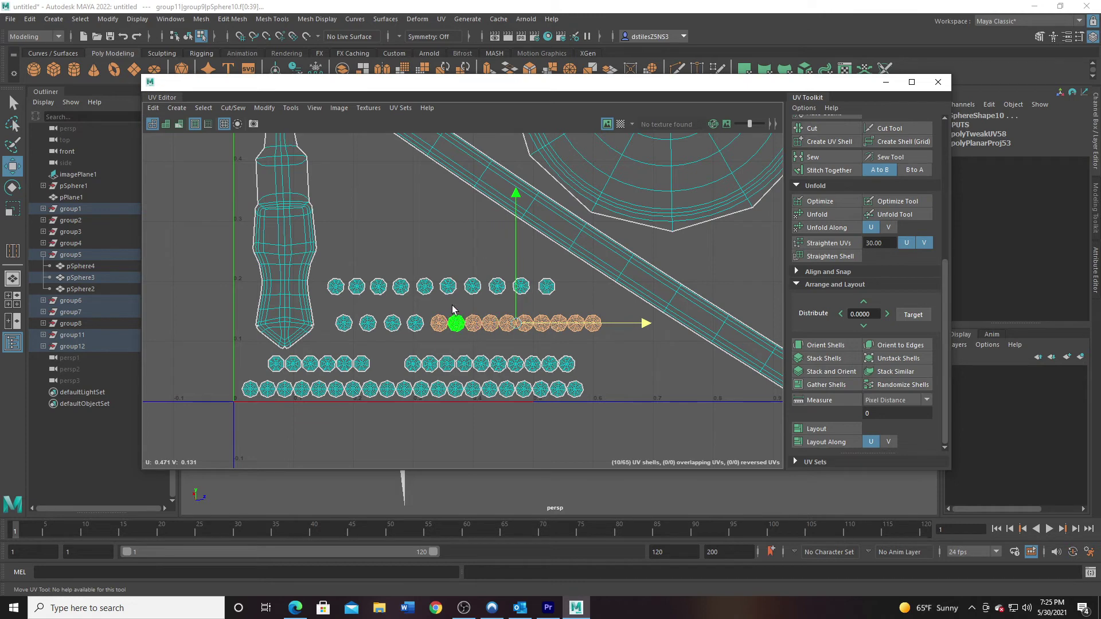
{"action": "left_click_drag", "start_coordinate": [623, 333], "coordinate": [625, 333]}
{"action": "left_click_drag", "start_coordinate": [540, 324], "coordinate": [547, 325]}
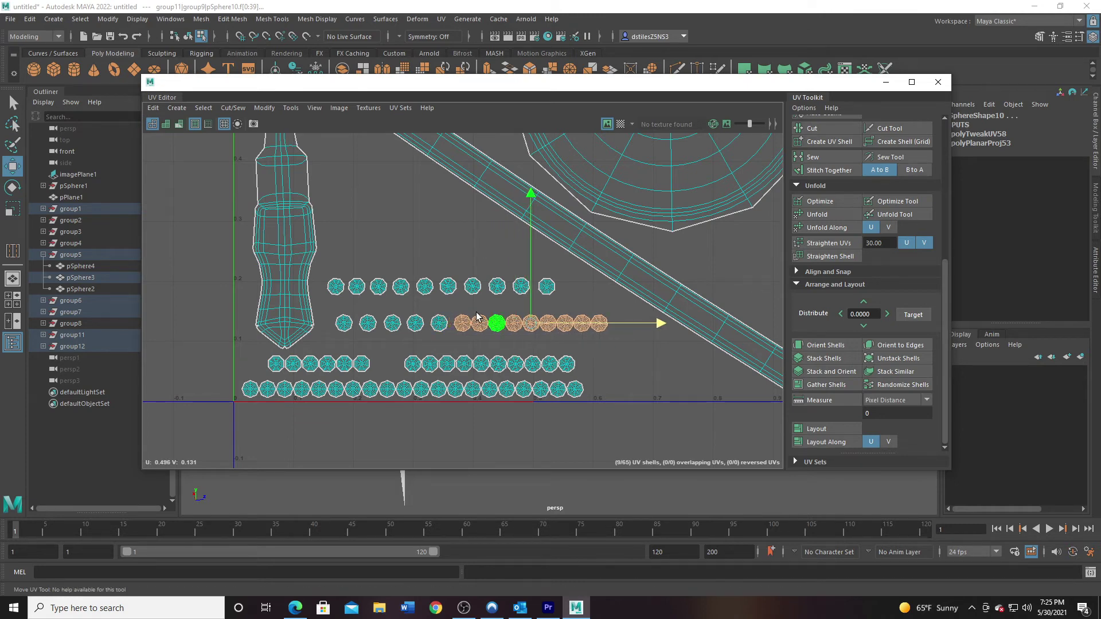
{"action": "mouse_move", "coordinate": [478, 308]}
{"action": "left_mouse_down"}
{"action": "mouse_move", "coordinate": [566, 333]}
{"action": "mouse_move", "coordinate": [615, 332]}
{"action": "mouse_move", "coordinate": [529, 320]}
{"action": "left_mouse_up"}
{"action": "left_click", "coordinate": [483, 323], "text": "ctrl"}
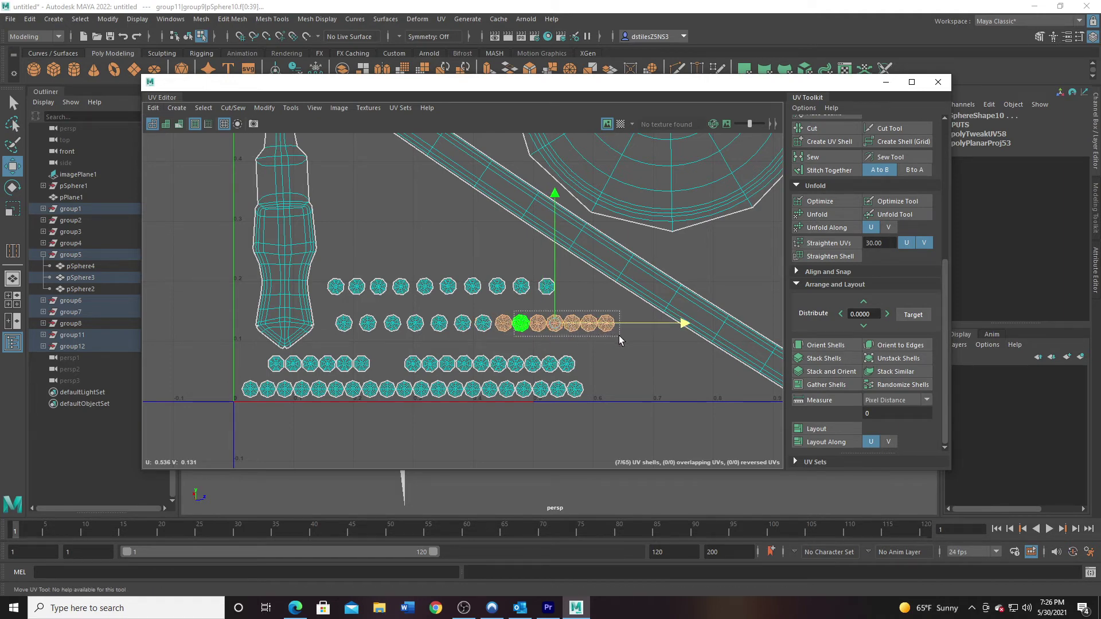
{"action": "left_click", "coordinate": [504, 323], "text": "ctrl"}
{"action": "left_click_drag", "start_coordinate": [599, 327], "coordinate": [604, 327]}
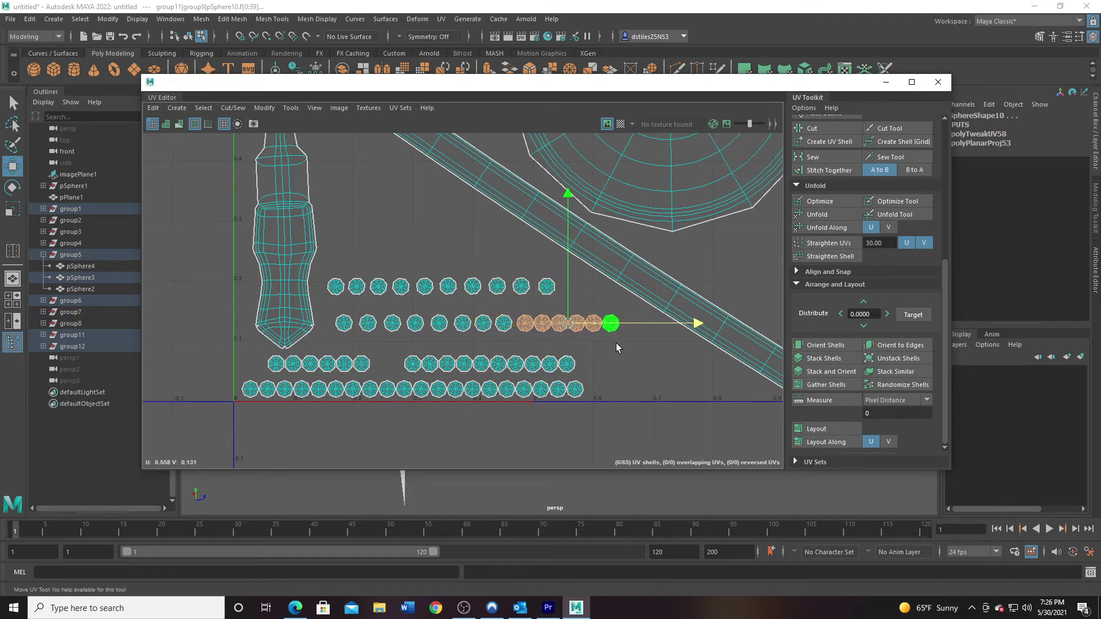
{"action": "left_click_drag", "start_coordinate": [545, 306], "coordinate": [654, 321]}
{"action": "left_click", "coordinate": [635, 329]}
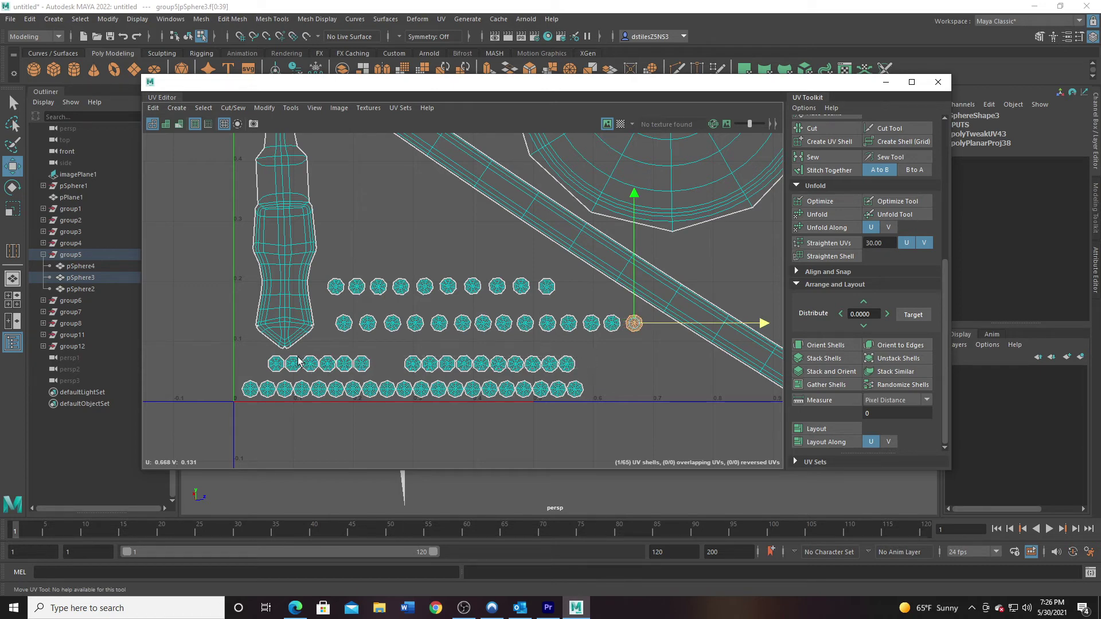
Spread the third row of rivet shells sideways, leaving a small gap between neighbouring shells.
{"action": "left_click_drag", "start_coordinate": [297, 357], "coordinate": [297, 357]}
{"action": "left_click_drag", "start_coordinate": [459, 363], "coordinate": [464, 365]}
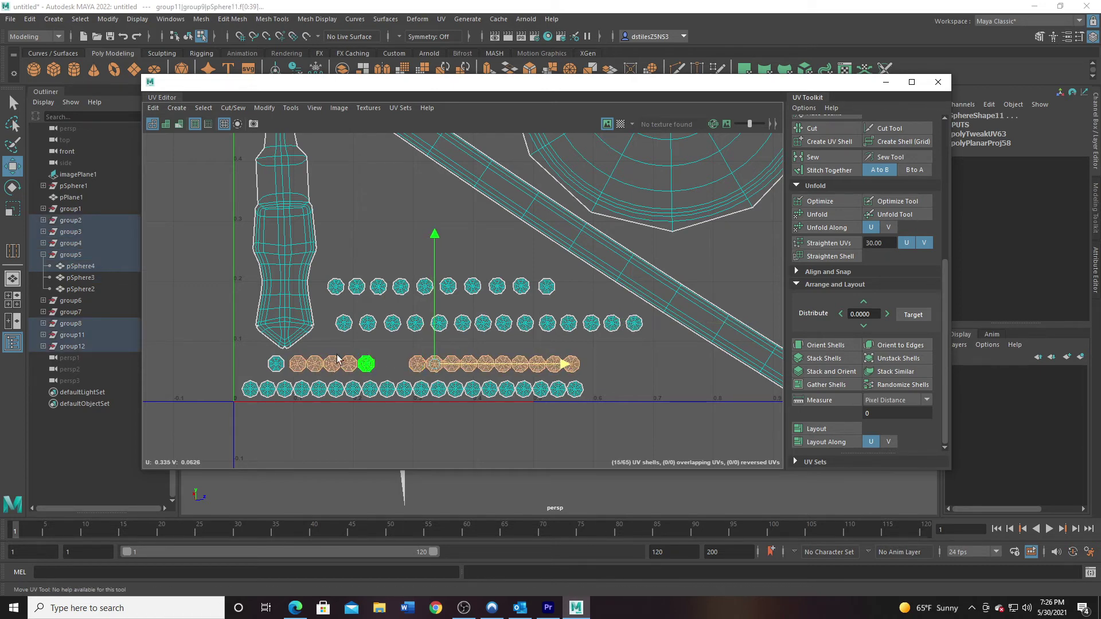
{"action": "left_click_drag", "start_coordinate": [557, 364], "coordinate": [588, 367]}
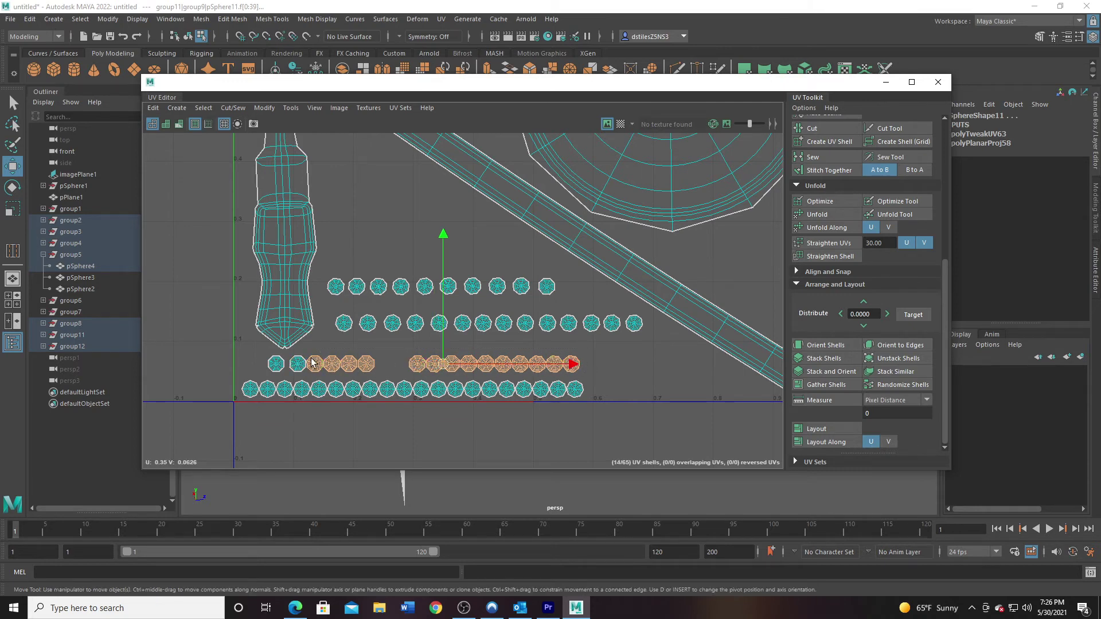
{"action": "left_click_drag", "start_coordinate": [318, 345], "coordinate": [406, 363]}
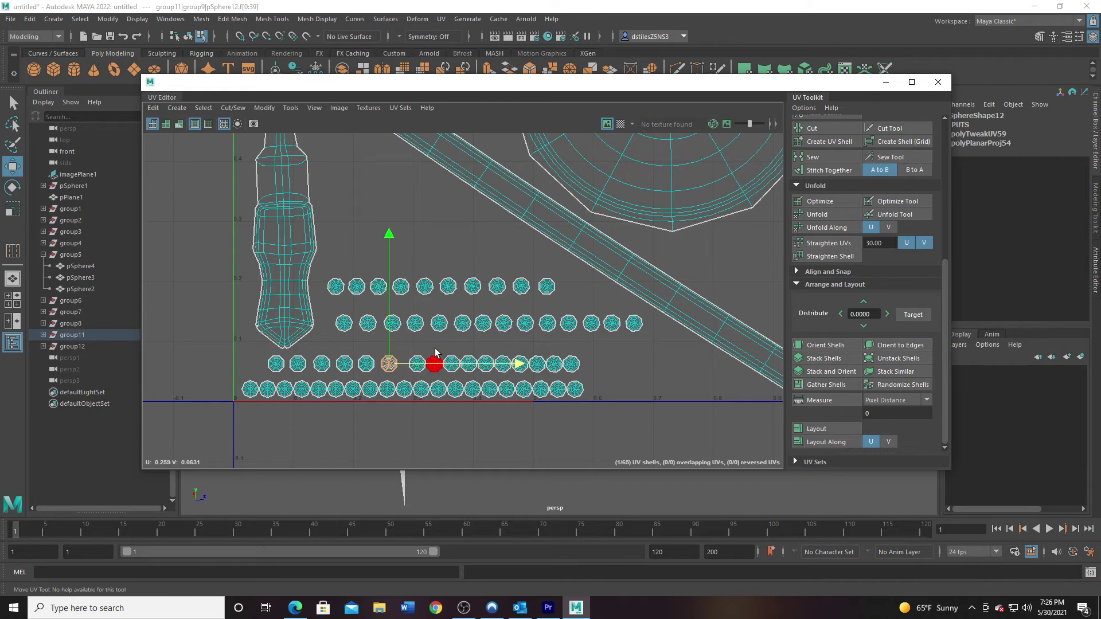
{"action": "left_click_drag", "start_coordinate": [573, 366], "coordinate": [609, 365]}
Spread the bottom row of rivet shells sideways along the tile's lower edge with even gaps, keeping the last one clear of the diagonal band.
{"action": "left_click_drag", "start_coordinate": [545, 349], "coordinate": [267, 389]}
{"action": "left_click_drag", "start_coordinate": [448, 389], "coordinate": [454, 393]}
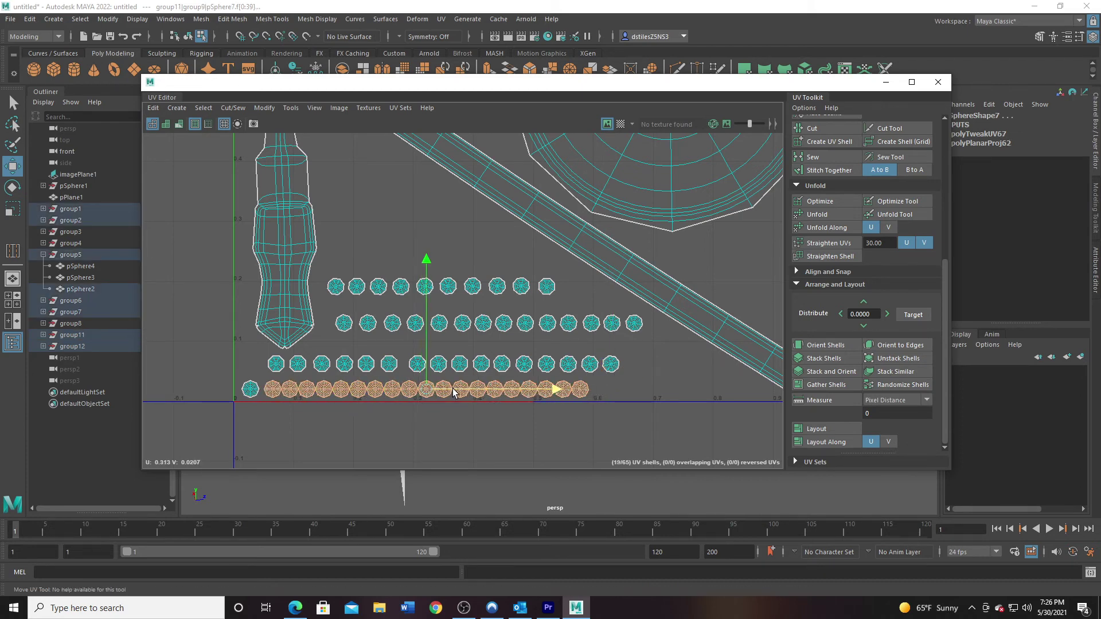
{"action": "left_click_drag", "start_coordinate": [366, 407], "coordinate": [291, 392]}
{"action": "left_click_drag", "start_coordinate": [459, 392], "coordinate": [464, 392]}
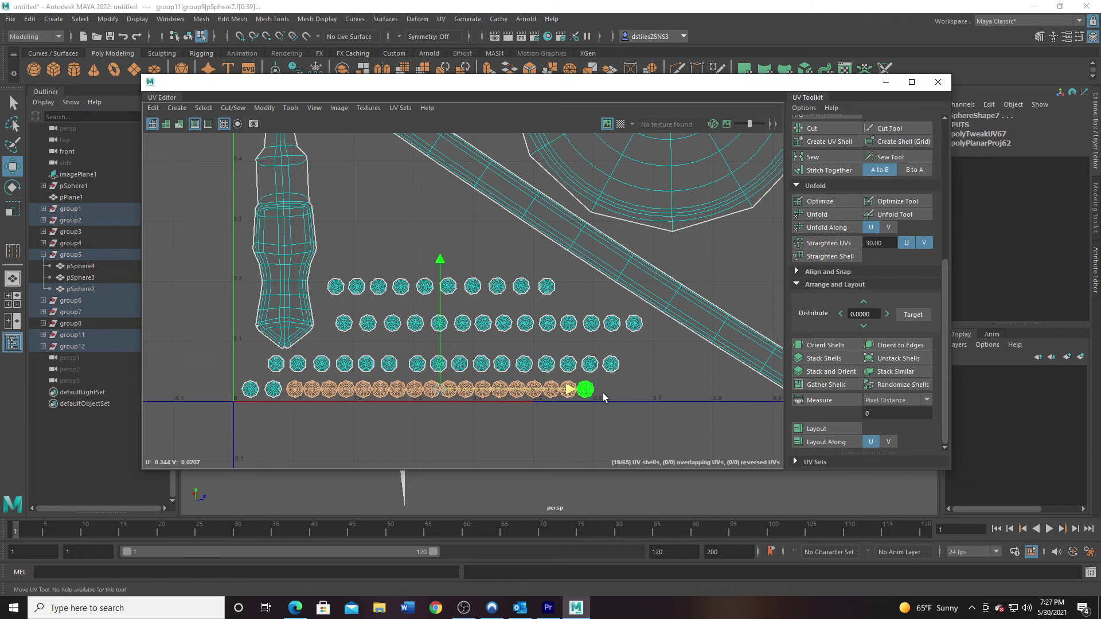
{"action": "left_click_drag", "start_coordinate": [604, 394], "coordinate": [307, 391]}
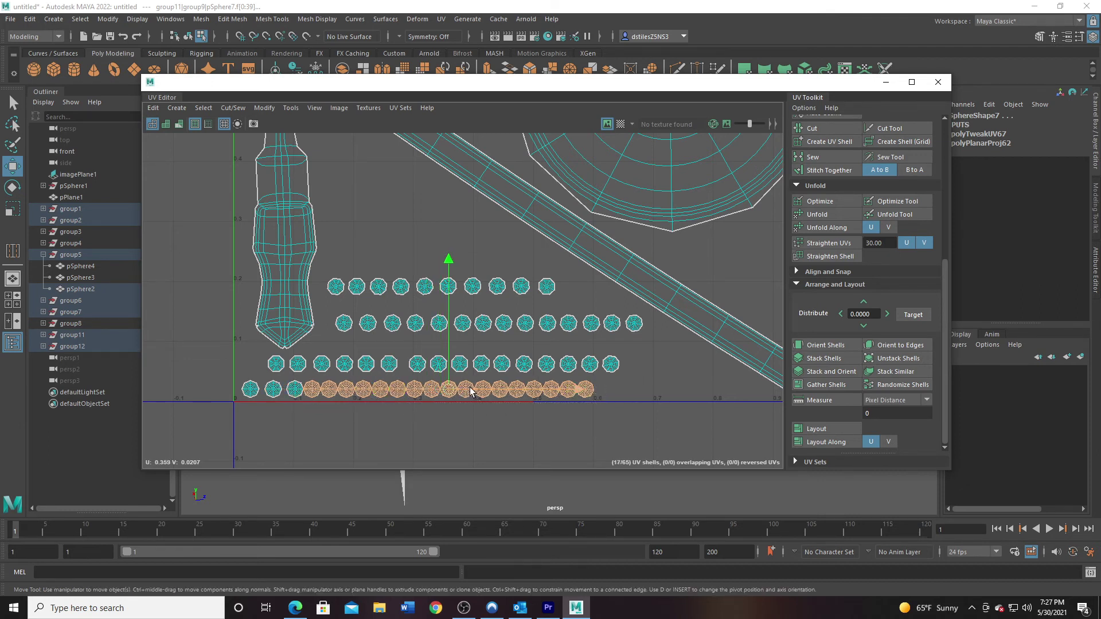
{"action": "left_click_drag", "start_coordinate": [470, 391], "coordinate": [476, 391]}
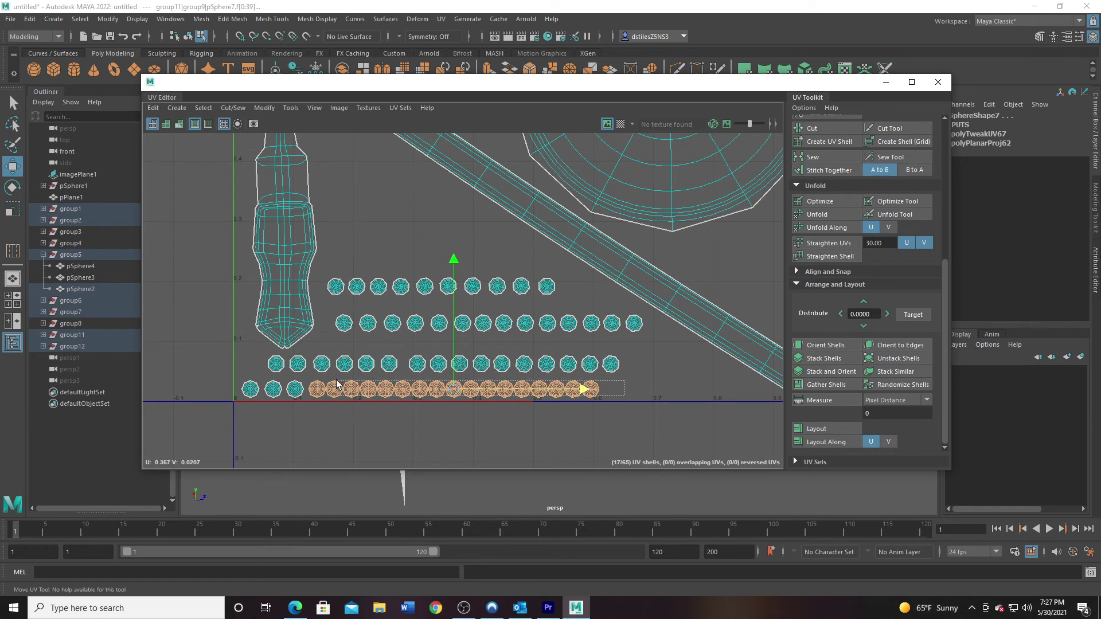
{"action": "left_click", "coordinate": [317, 389], "text": "ctrl"}
{"action": "left_click_drag", "start_coordinate": [484, 390], "coordinate": [490, 390]}
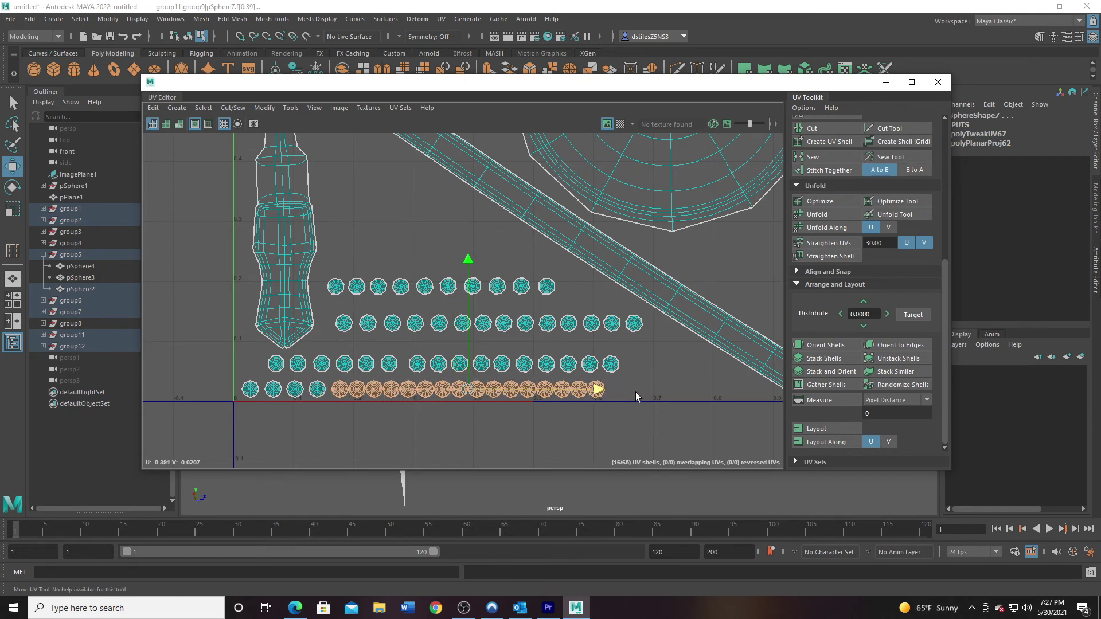
{"action": "left_click_drag", "start_coordinate": [623, 405], "coordinate": [358, 390]}
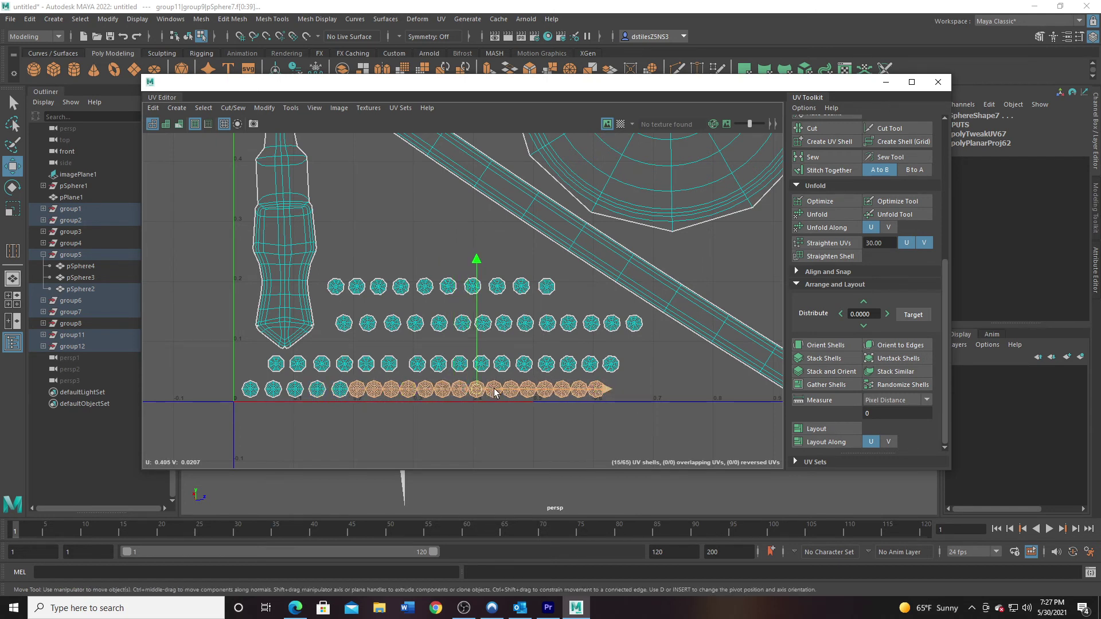
{"action": "left_click_drag", "start_coordinate": [494, 389], "coordinate": [500, 389]}
{"action": "left_click_drag", "start_coordinate": [627, 401], "coordinate": [376, 382]}
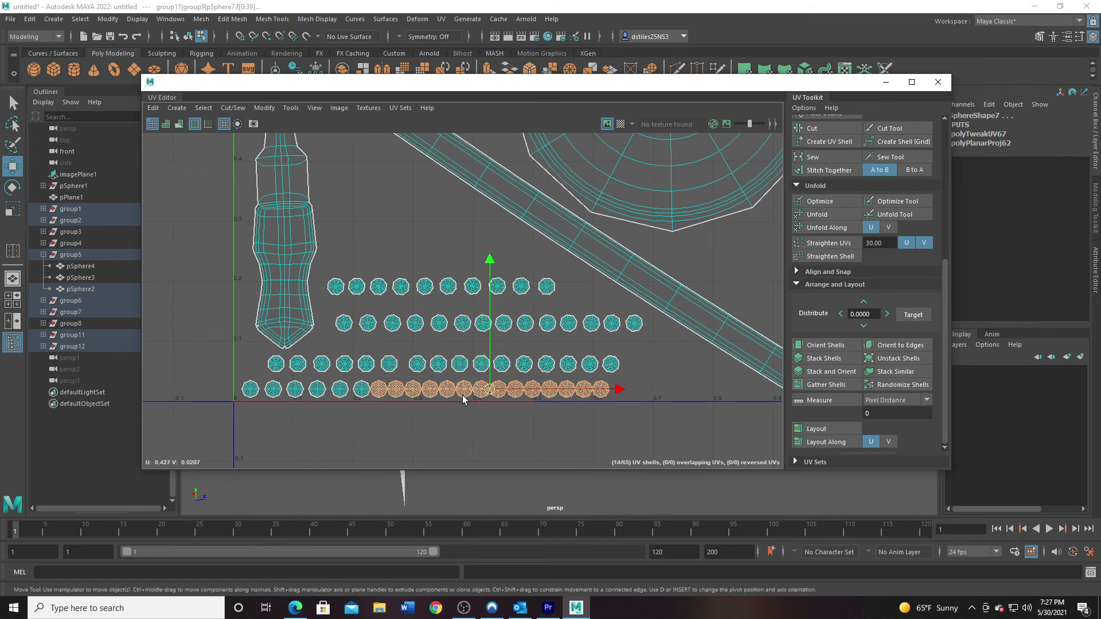
{"action": "left_click_drag", "start_coordinate": [510, 392], "coordinate": [515, 391]}
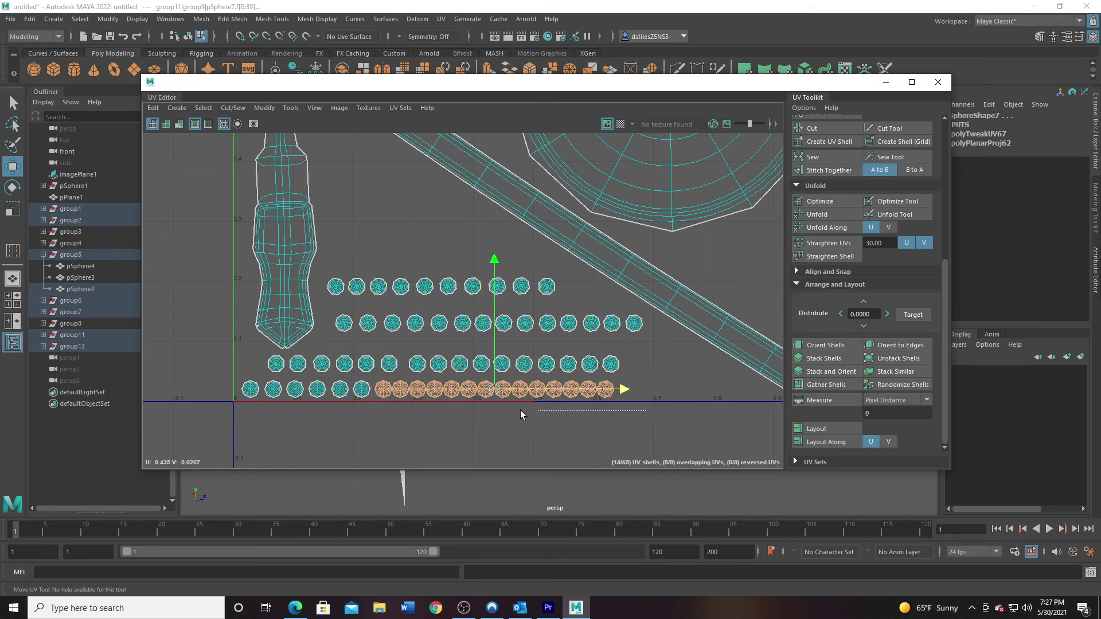
{"action": "left_click_drag", "start_coordinate": [412, 384], "coordinate": [406, 382]}
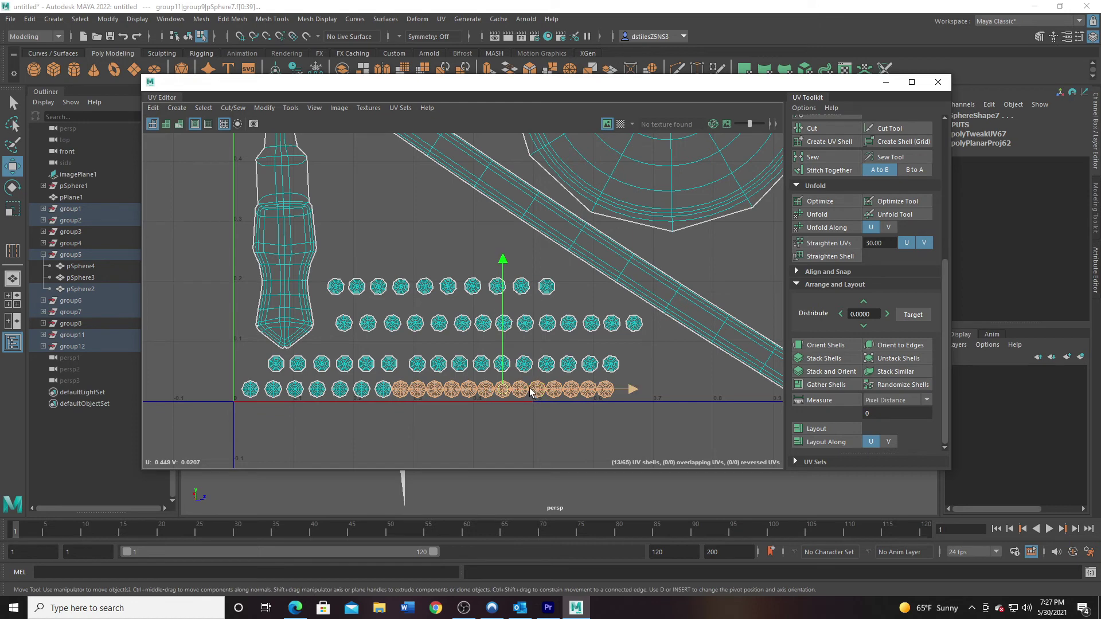
{"action": "left_click_drag", "start_coordinate": [533, 390], "coordinate": [536, 390]}
{"action": "left_click_drag", "start_coordinate": [623, 411], "coordinate": [425, 376]}
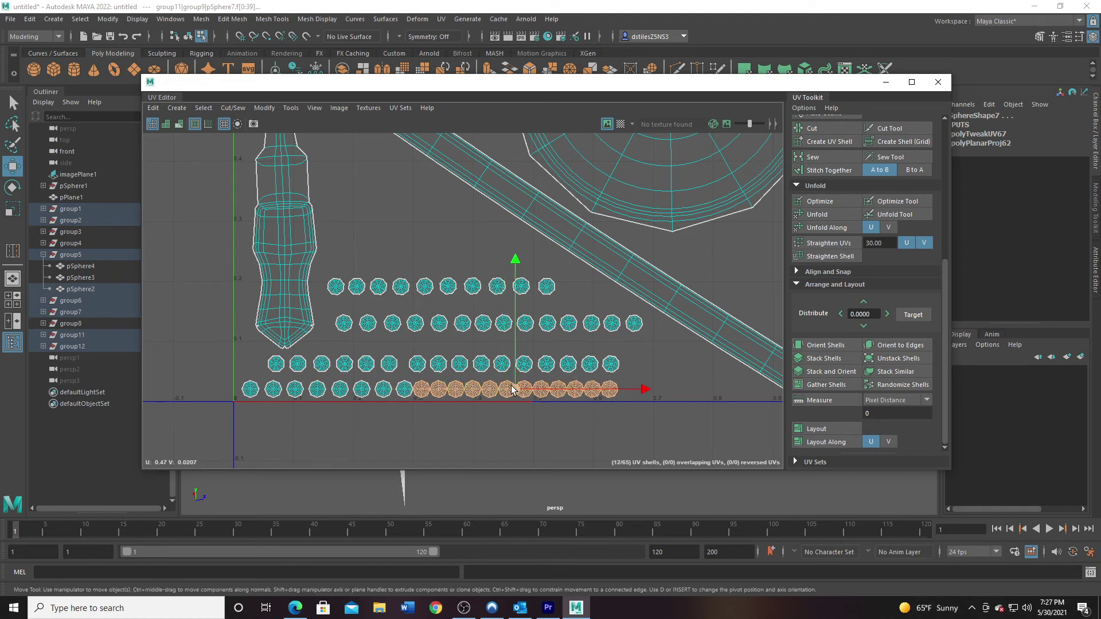
{"action": "left_click_drag", "start_coordinate": [529, 388], "coordinate": [531, 389]}
{"action": "left_click_drag", "start_coordinate": [647, 404], "coordinate": [443, 383]}
{"action": "left_click_drag", "start_coordinate": [540, 391], "coordinate": [543, 393]}
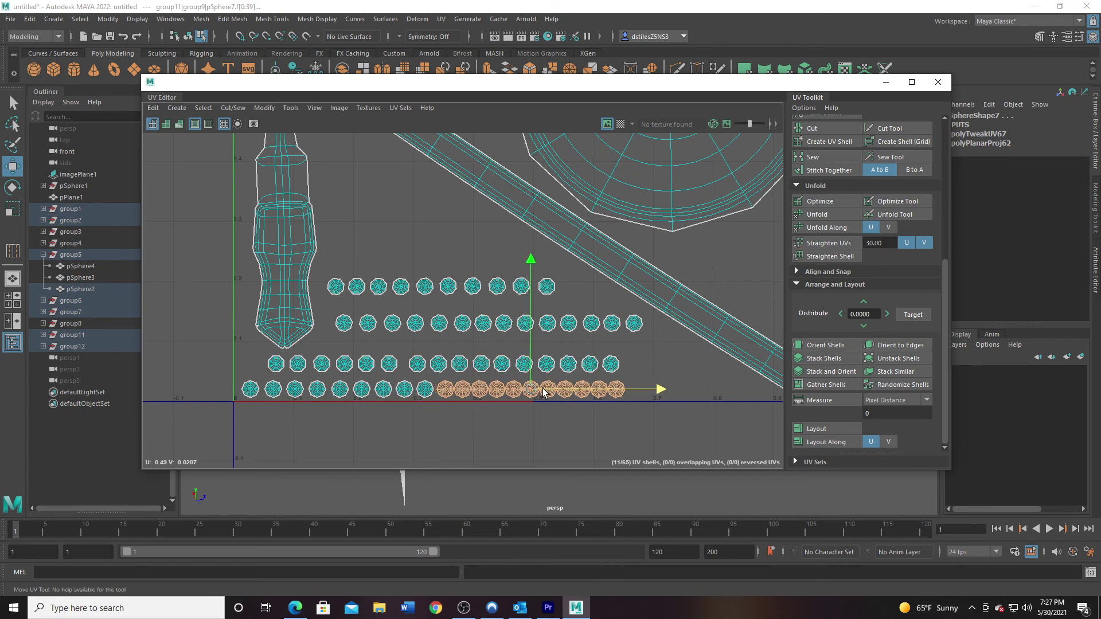
{"action": "left_click_drag", "start_coordinate": [648, 409], "coordinate": [462, 383]}
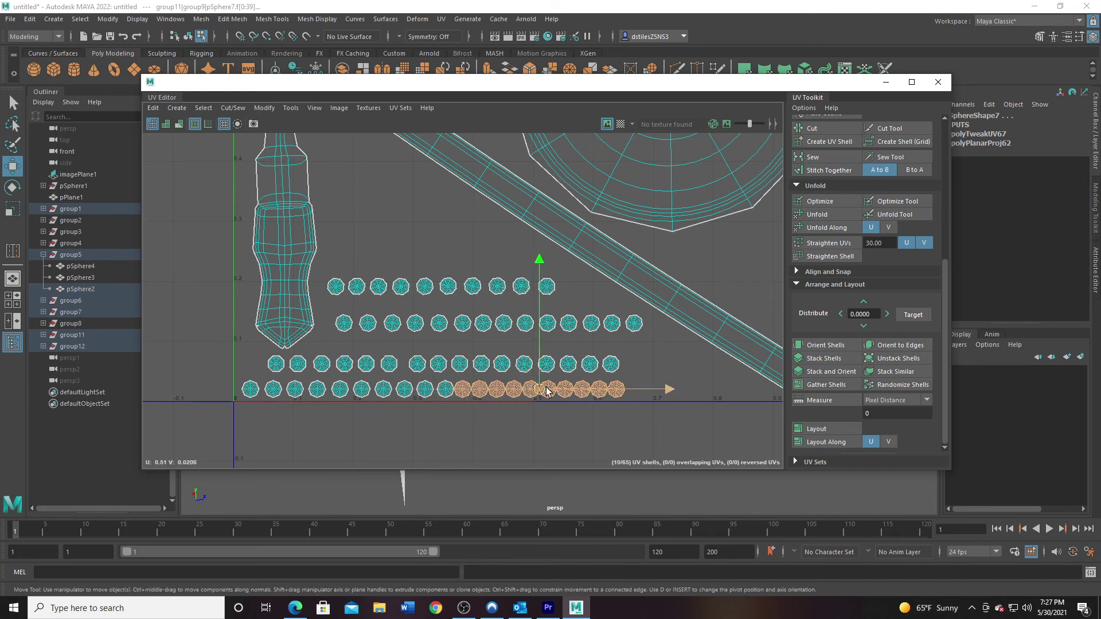
{"action": "left_click_drag", "start_coordinate": [550, 393], "coordinate": [551, 394]}
{"action": "left_click_drag", "start_coordinate": [646, 407], "coordinate": [485, 385]}
{"action": "left_click_drag", "start_coordinate": [595, 394], "coordinate": [601, 393]}
{"action": "left_click_drag", "start_coordinate": [661, 412], "coordinate": [521, 388]}
{"action": "mouse_move", "coordinate": [614, 392]}
{"action": "left_mouse_down"}
{"action": "mouse_move", "coordinate": [551, 383]}
{"action": "mouse_move", "coordinate": [628, 390]}
{"action": "left_mouse_up"}
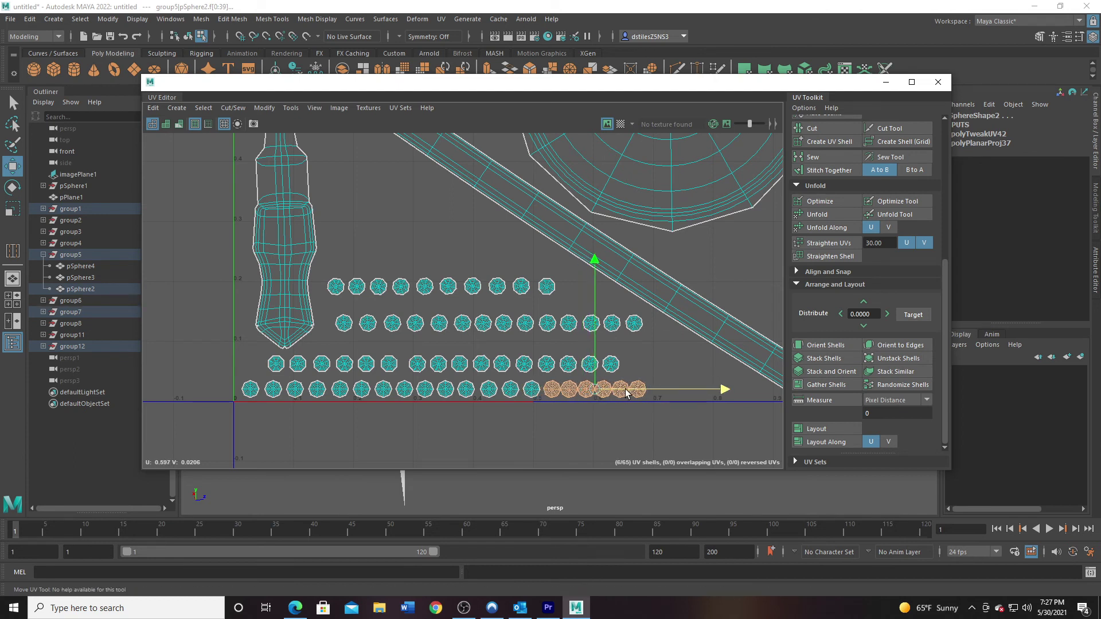
{"action": "left_click_drag", "start_coordinate": [677, 416], "coordinate": [633, 409]}
{"action": "left_click_drag", "start_coordinate": [570, 388], "coordinate": [681, 388]}
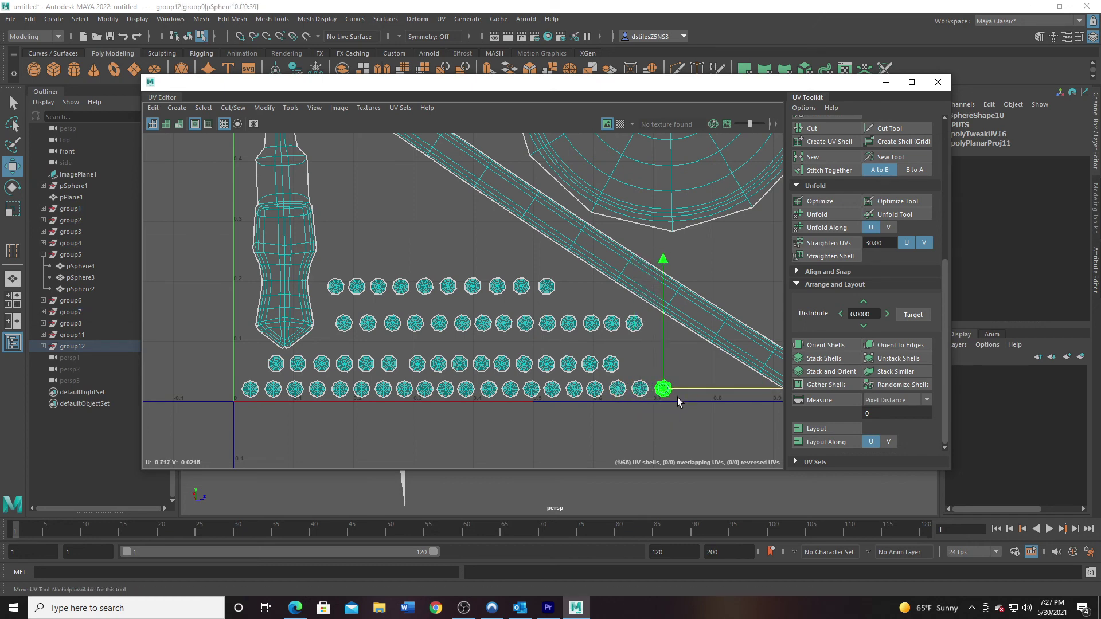
Check the complete UV layout within the tile and close the UV Editor.
{"action": "scroll", "coordinate": [594, 387], "scroll_direction": "down", "scroll_amount": 5}
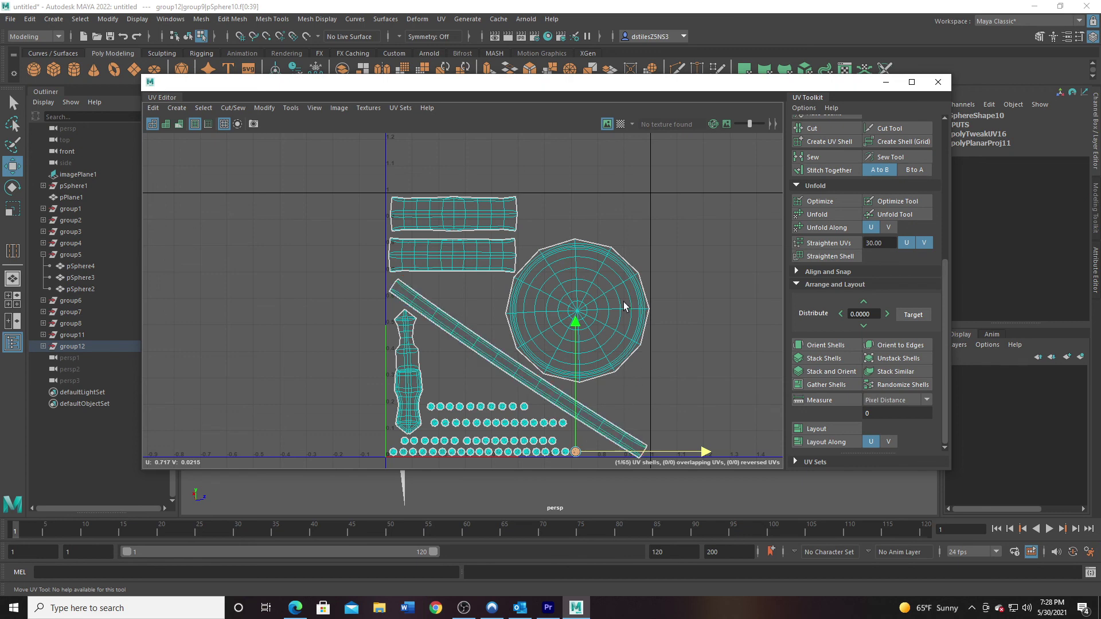
{"action": "left_click_drag", "start_coordinate": [847, 87], "coordinate": [794, 100]}
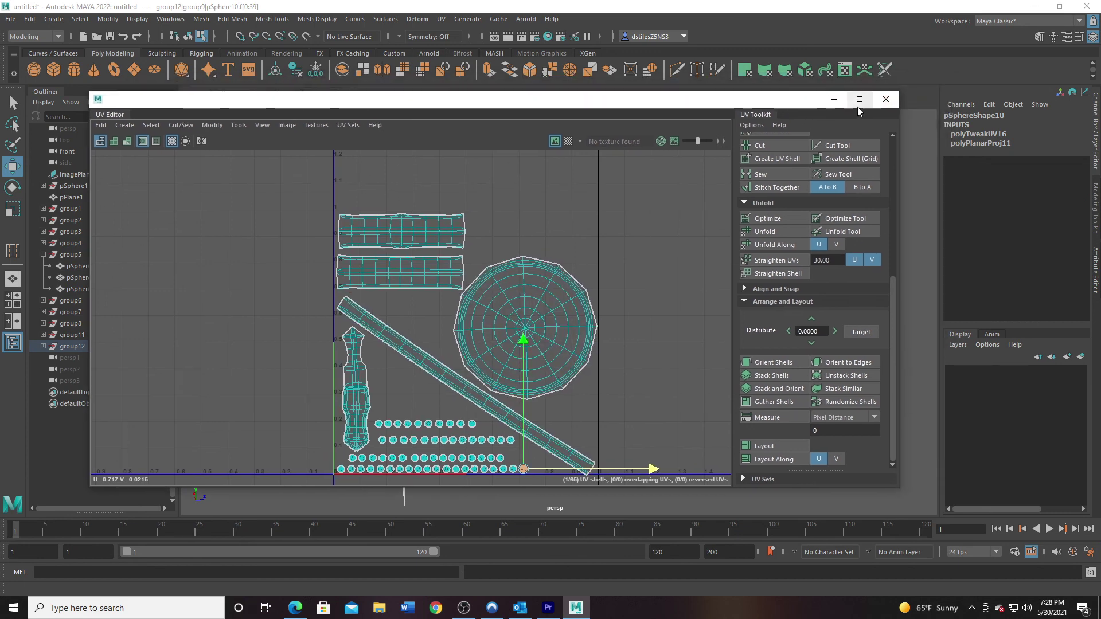
{"action": "left_click", "coordinate": [889, 99]}
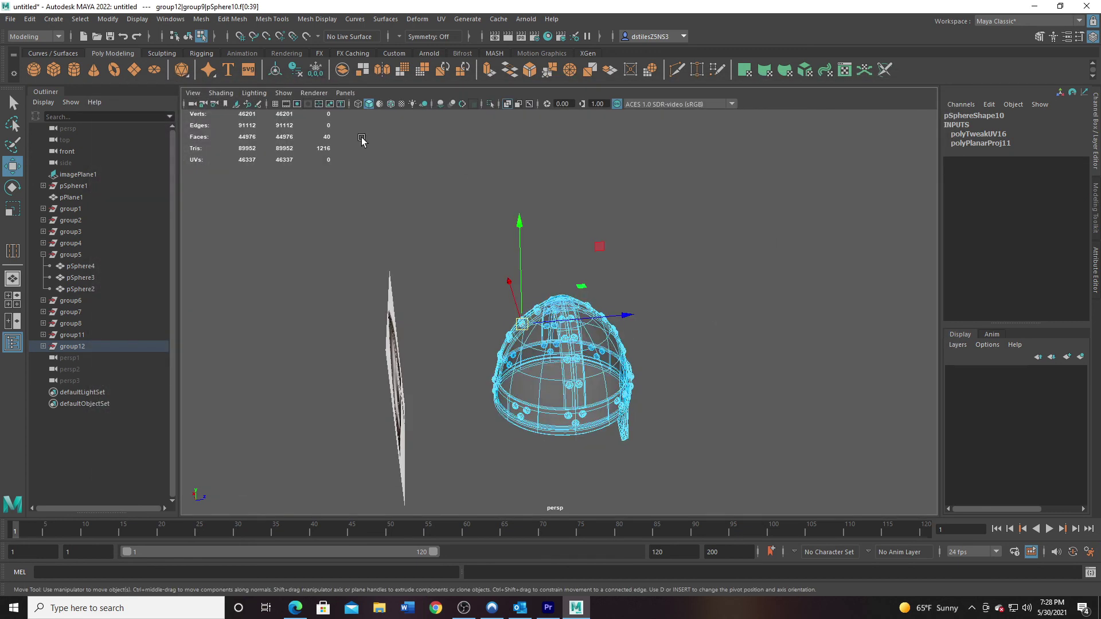
Turn off X-ray display in the perspective view and examine the helmet's rim and nose guard up close.
{"action": "left_click", "coordinate": [509, 104]}
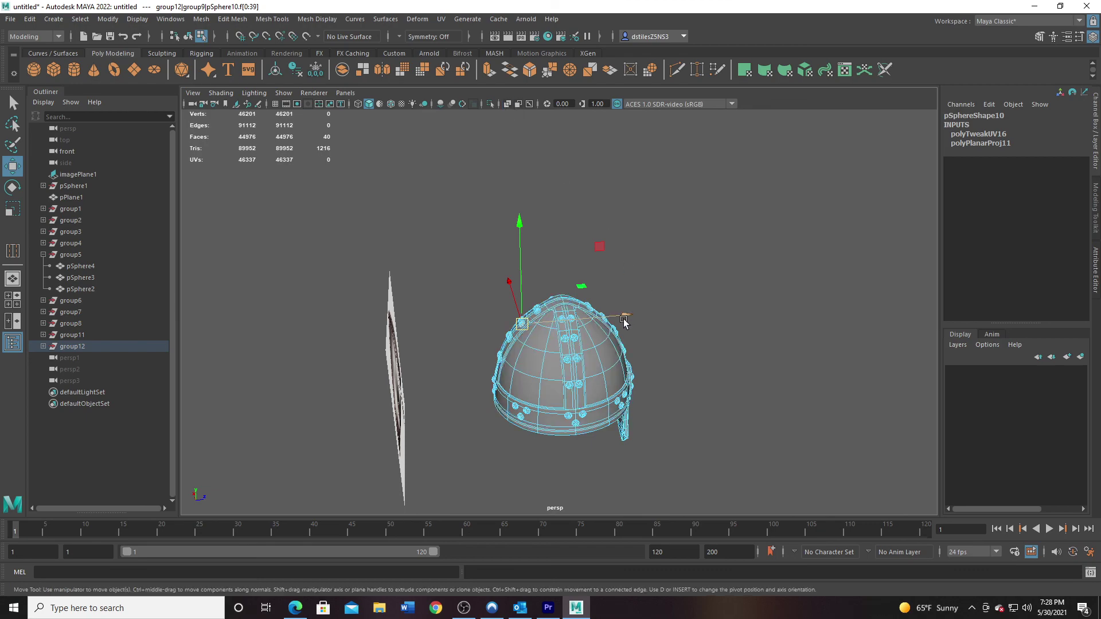
{"action": "left_click_drag", "start_coordinate": [624, 323], "coordinate": [506, 340], "text": "alt"}
{"action": "left_click_drag", "start_coordinate": [506, 371], "coordinate": [611, 343], "text": "alt"}
{"action": "scroll", "coordinate": [594, 356], "scroll_direction": "up", "scroll_amount": 5}
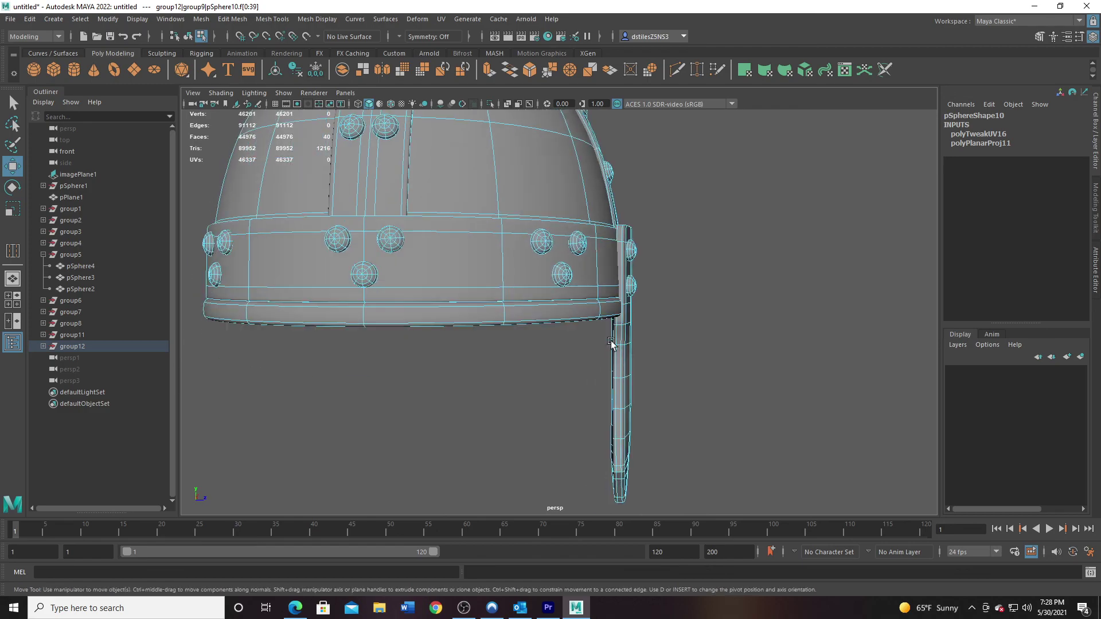